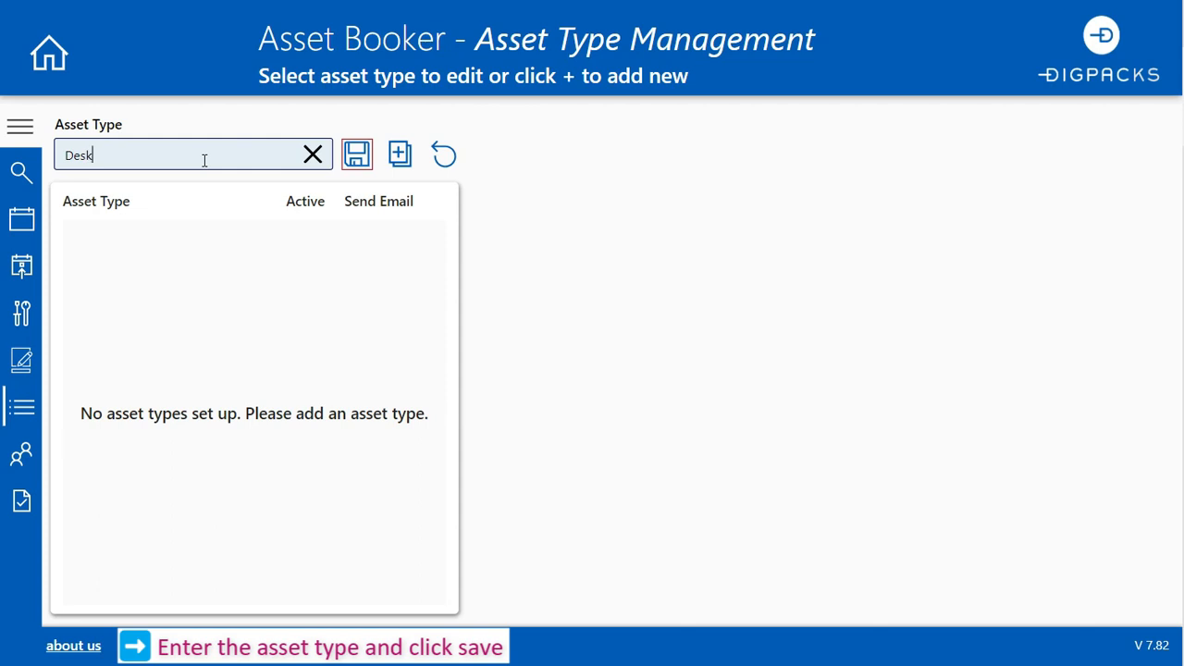
- Save the new asset type Desk and select it for editing, with confirmation emails left on
click(355, 156)
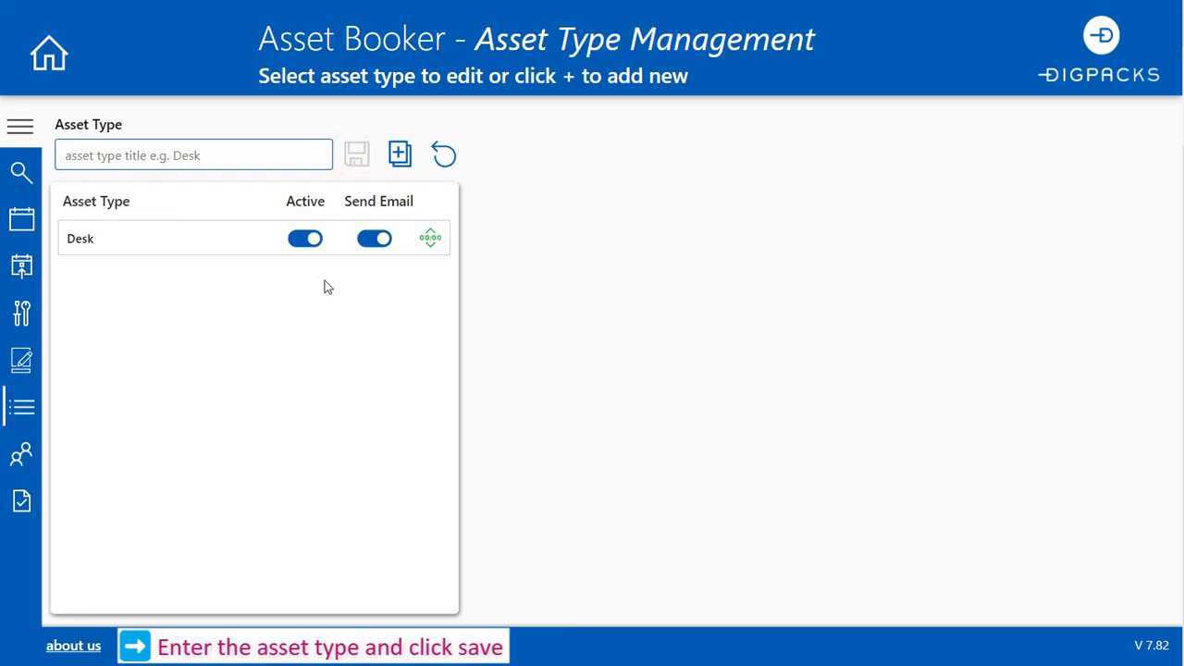
click(207, 242)
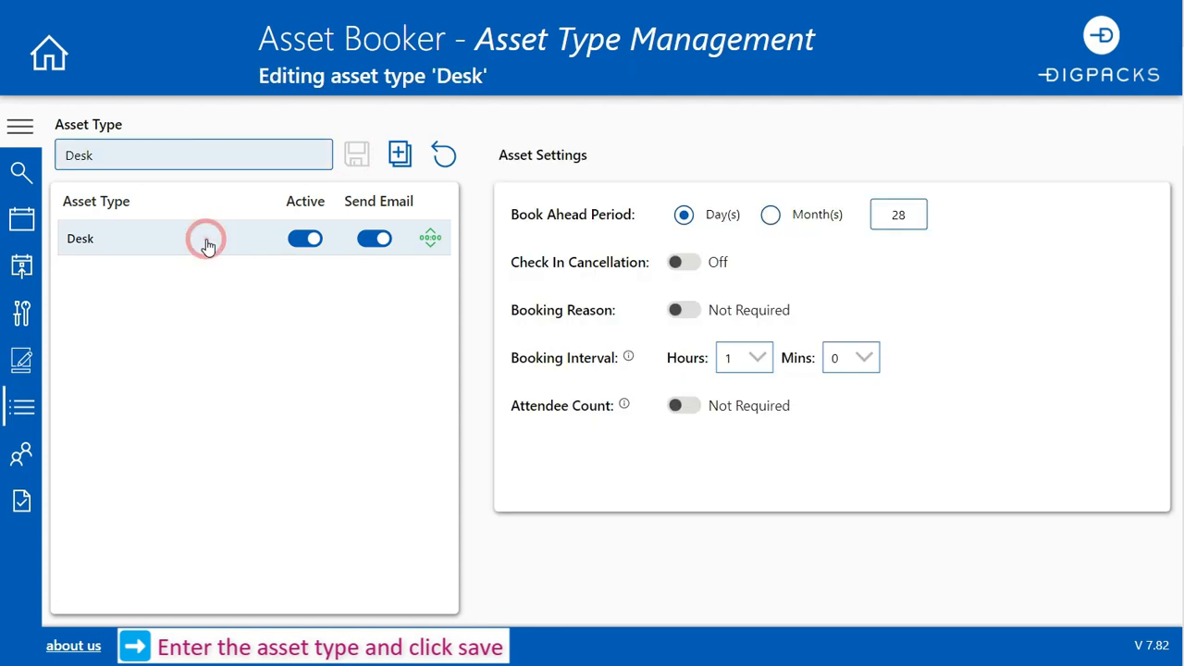
click(374, 238)
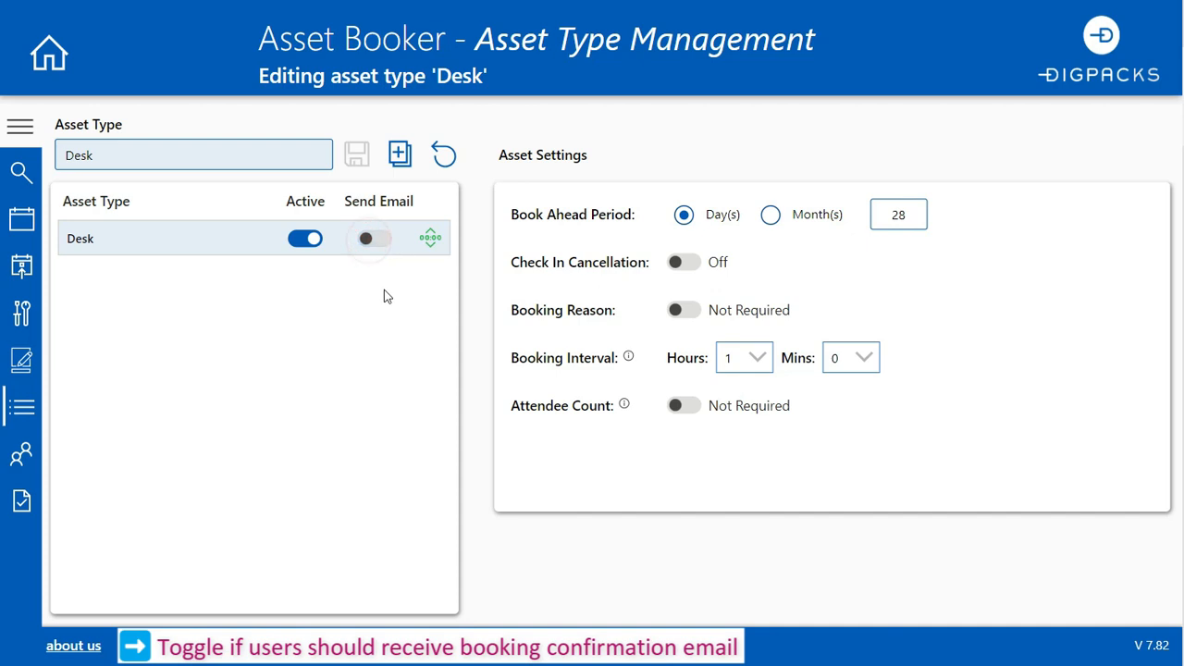
click(379, 241)
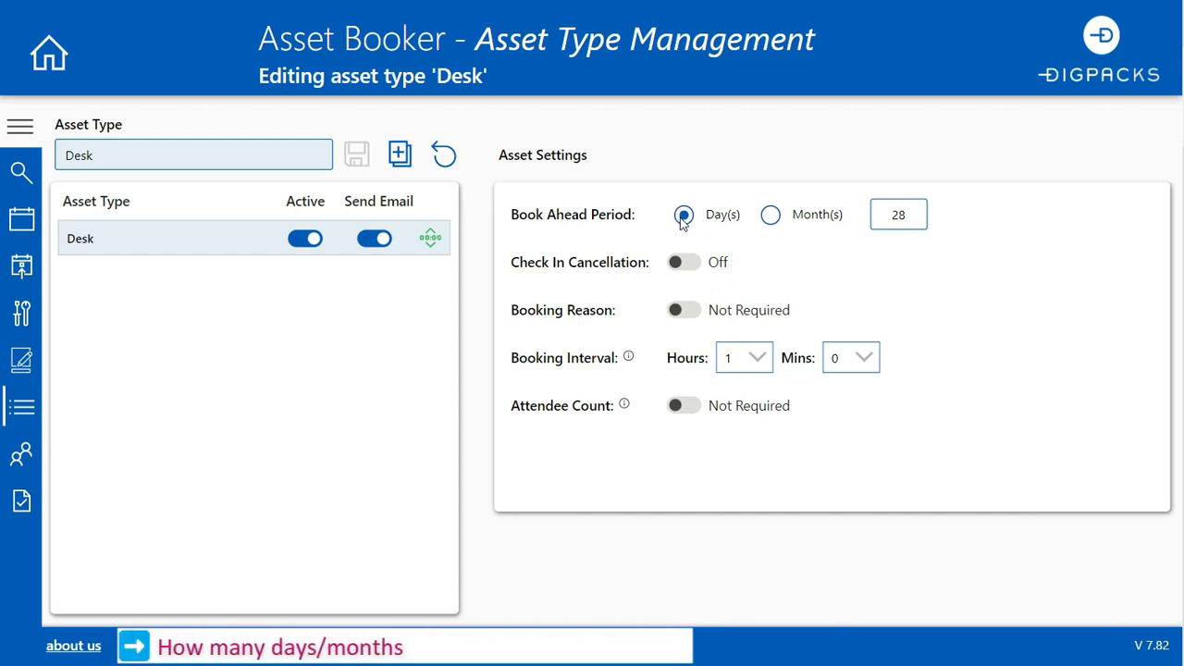
- Set the book ahead period for Desk to 2 months and save it
click(770, 214)
click(907, 217)
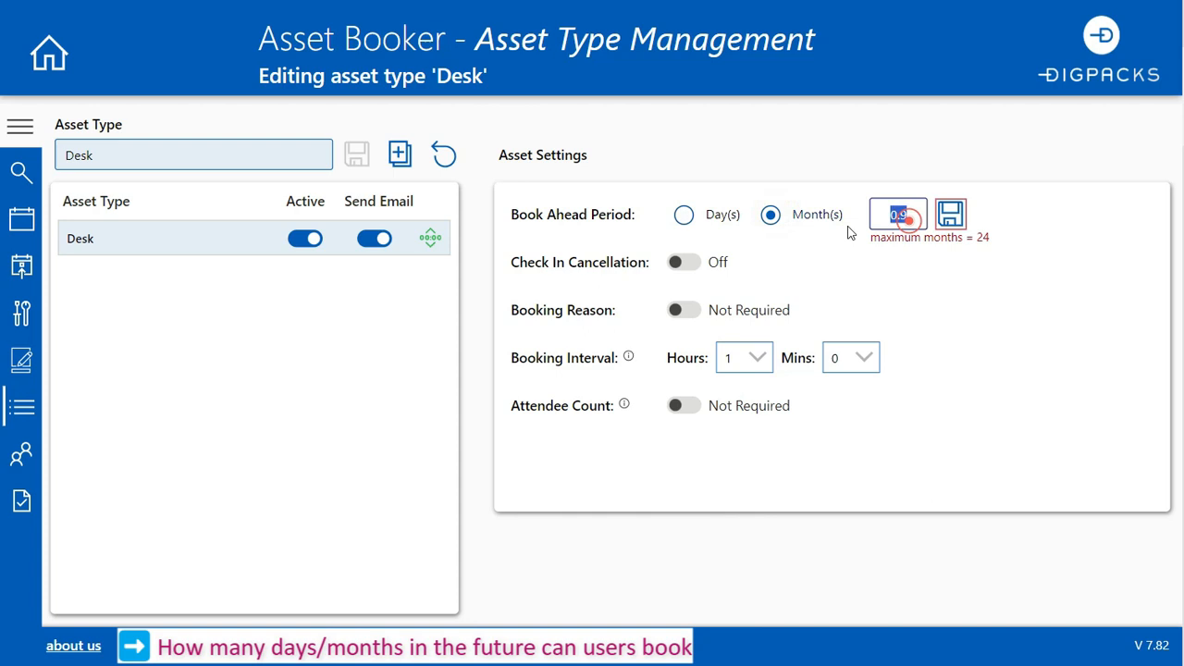
text(2)
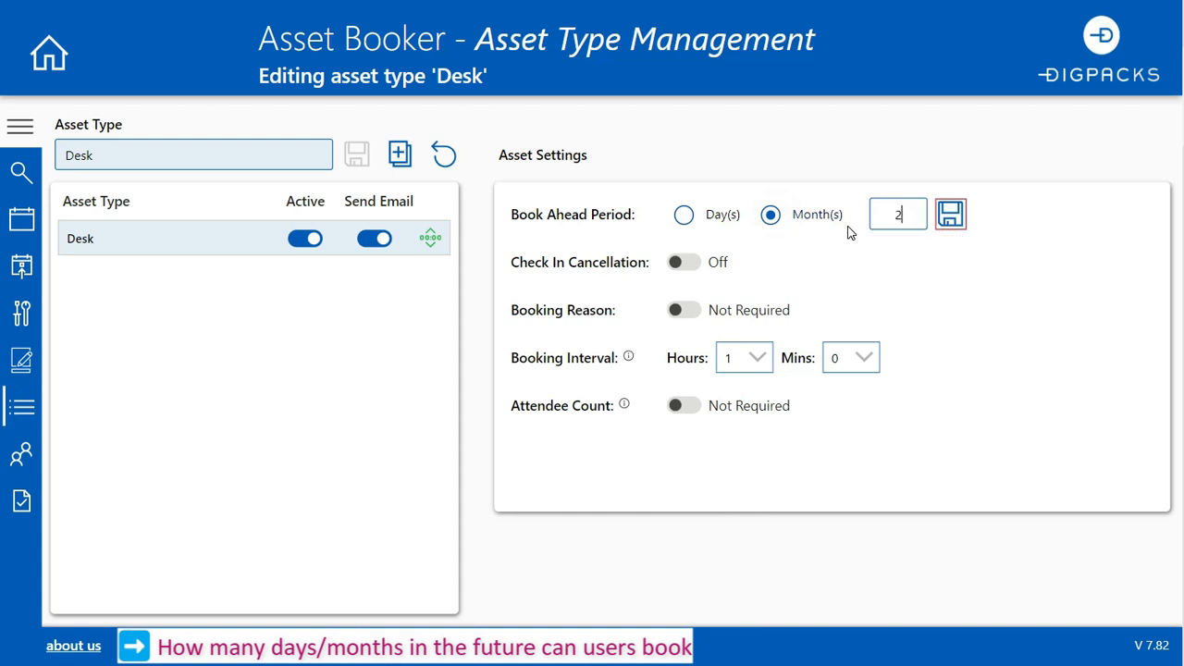
click(946, 225)
- Turn on automatic check-in cancellation for Desk after 30 minutes and save it
click(684, 266)
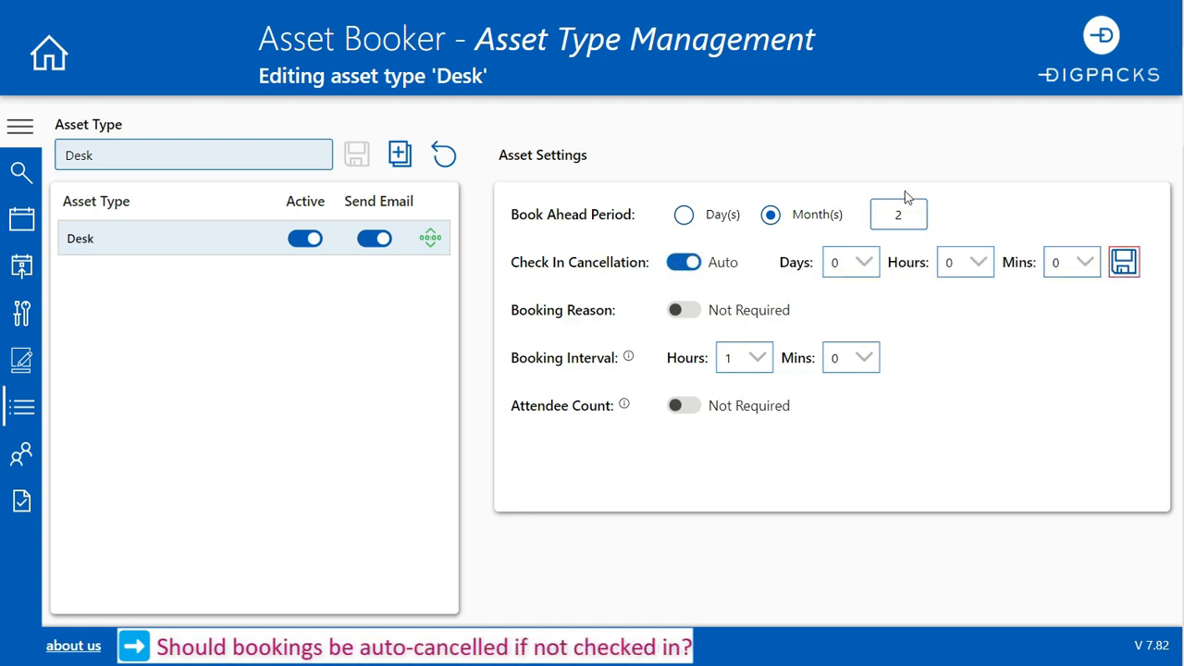
click(1065, 261)
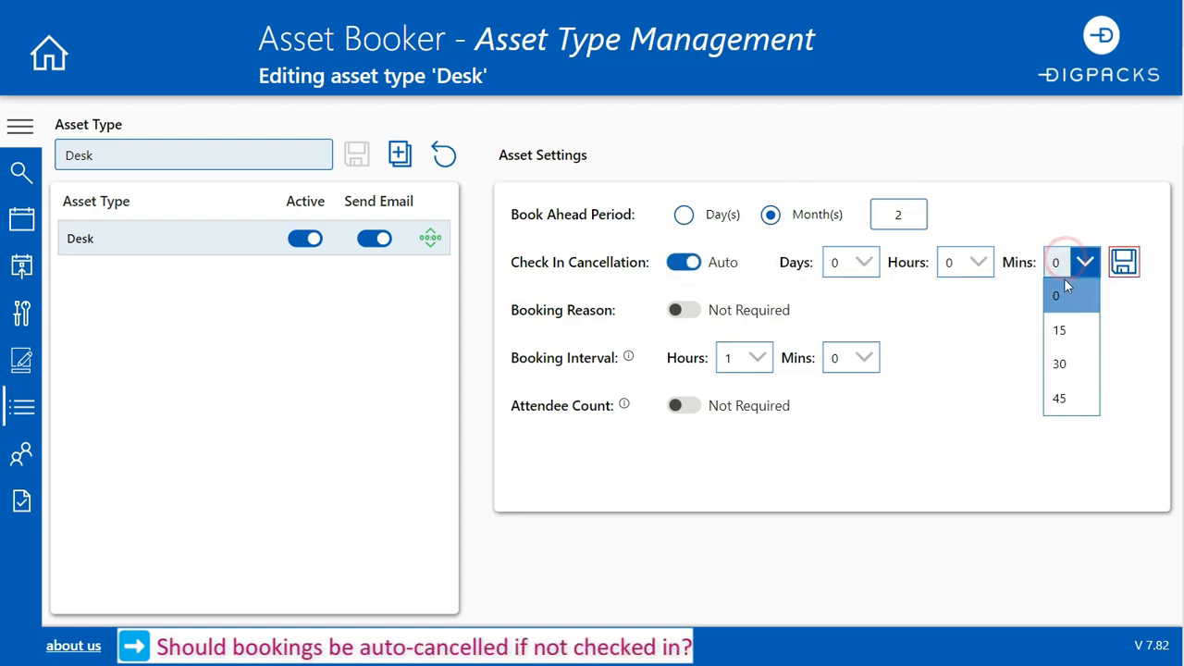
click(1062, 361)
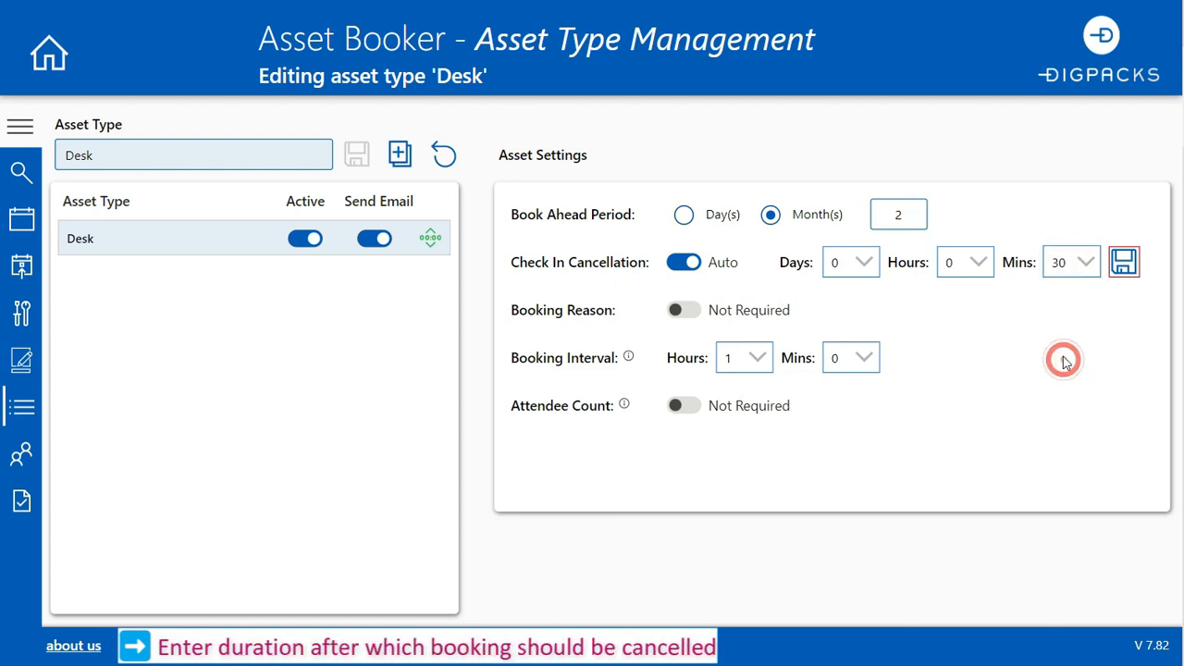
click(1124, 264)
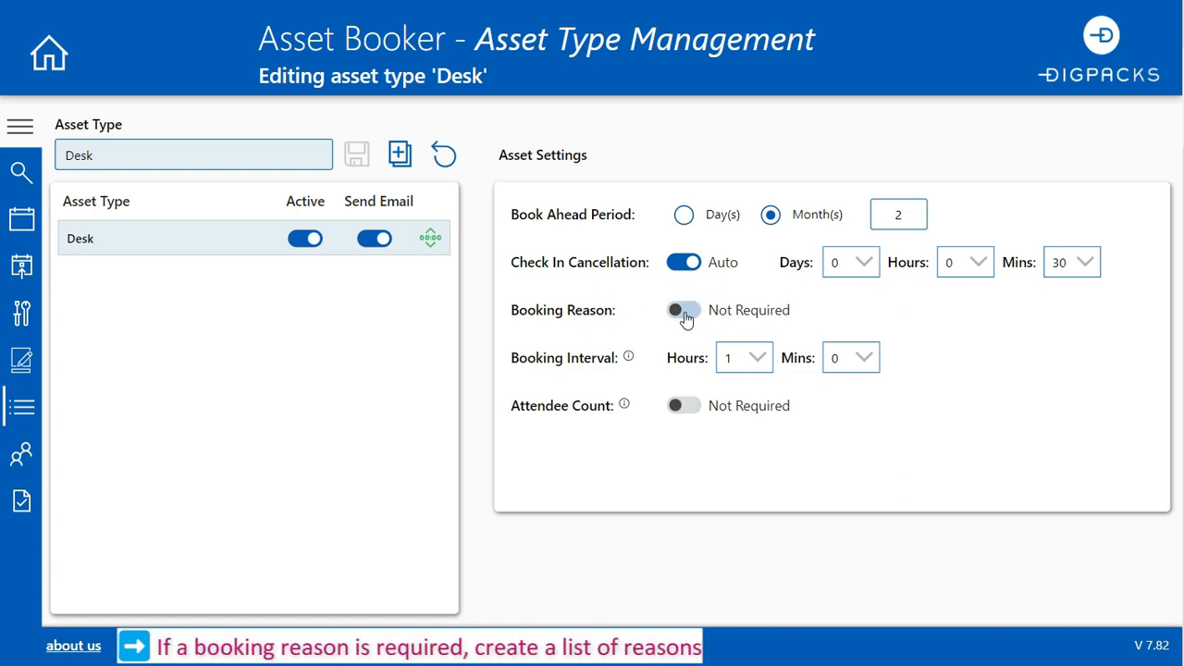
click(684, 314)
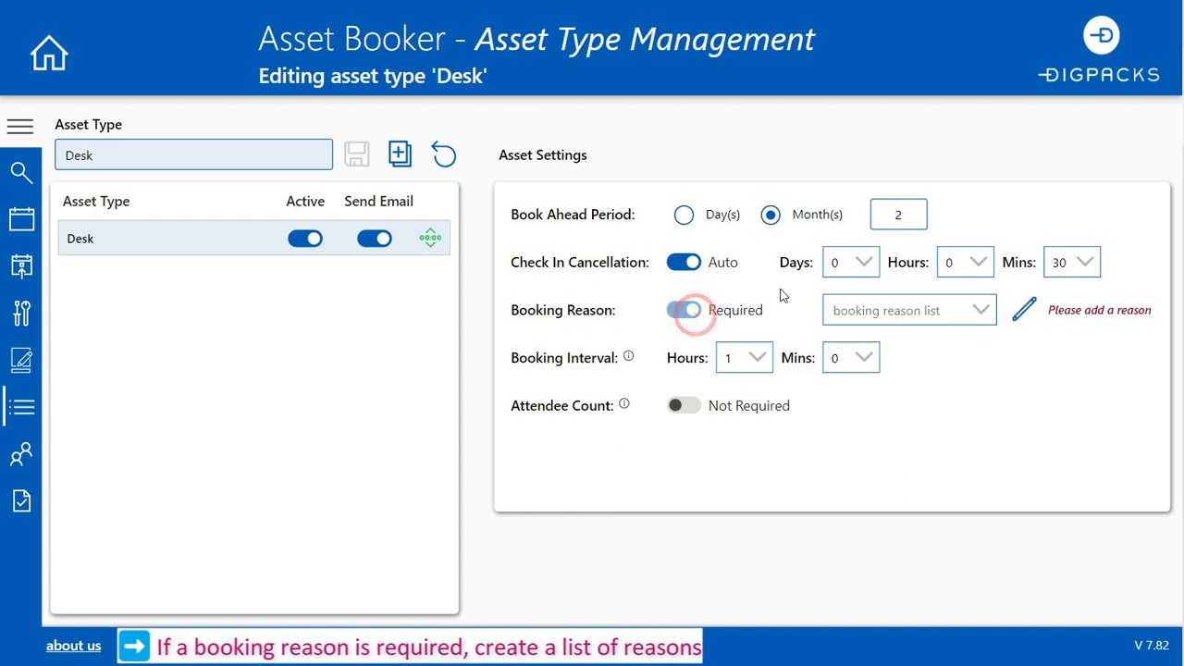
click(1021, 315)
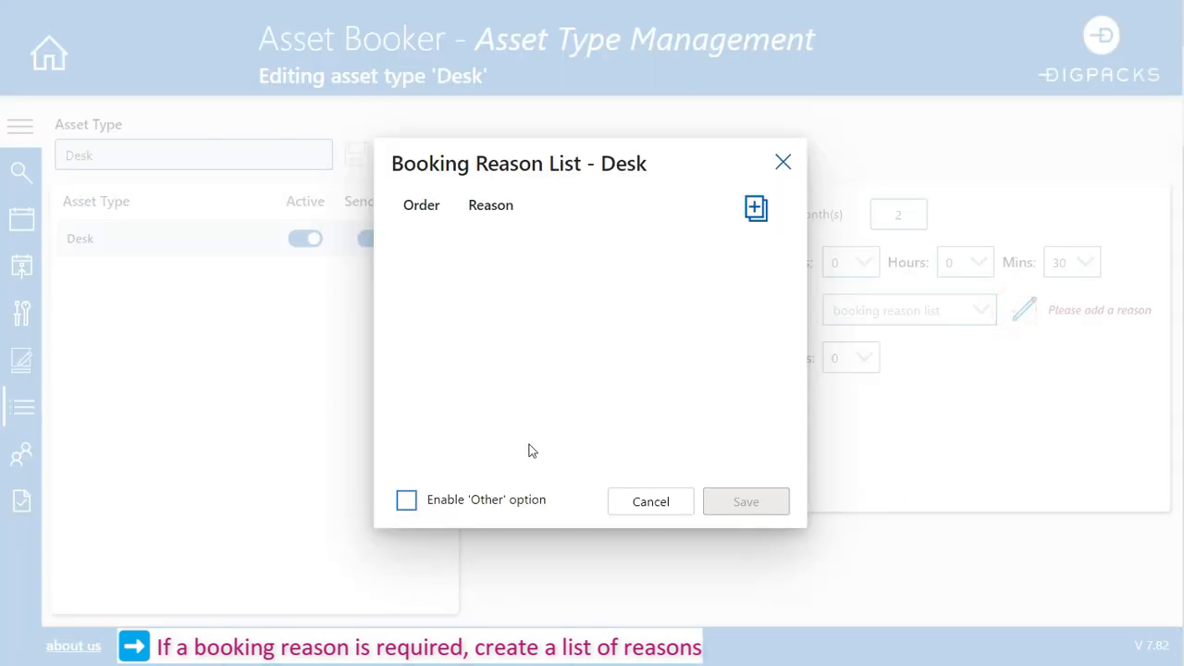
click(756, 208)
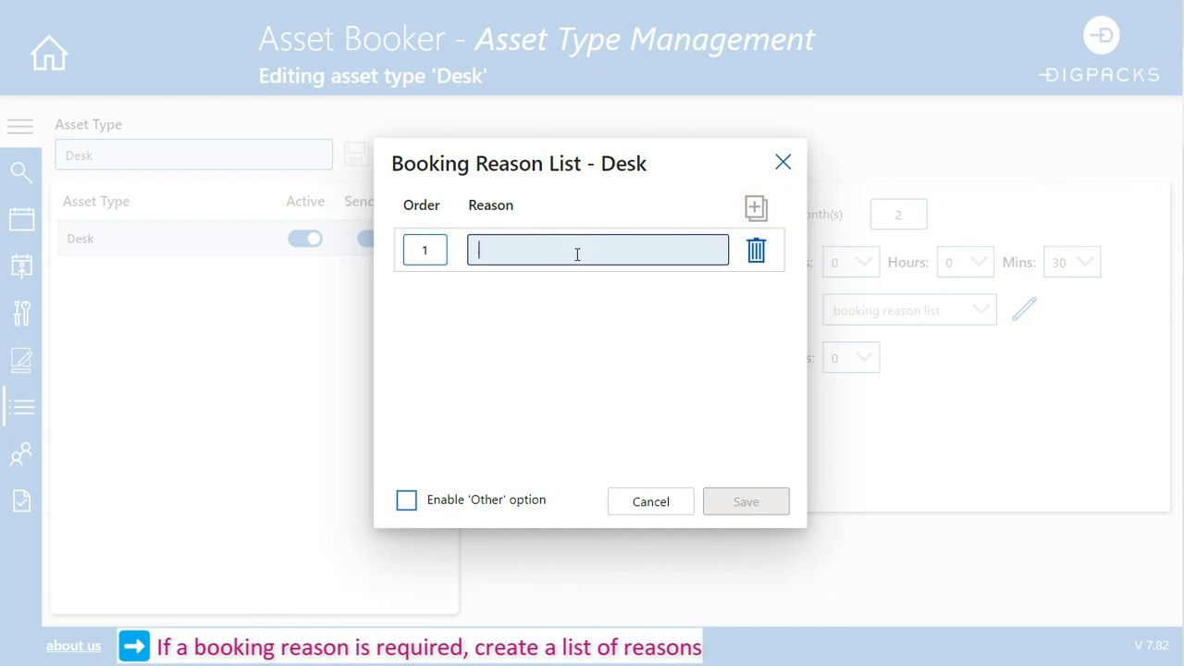
text(Group work)
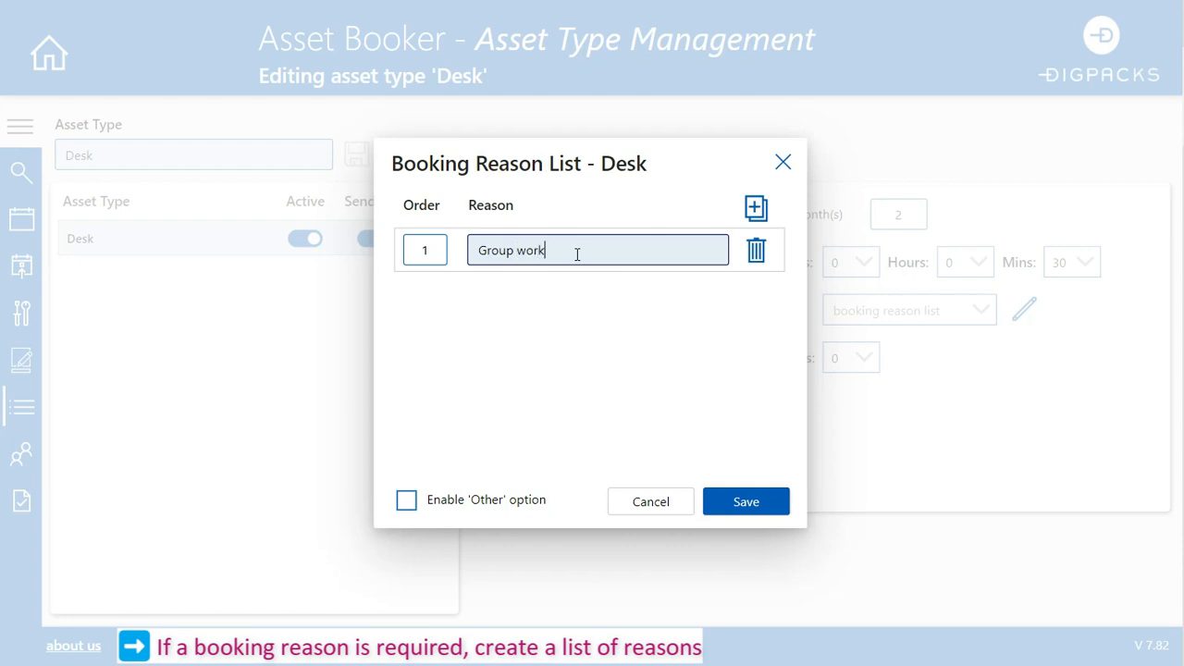
click(757, 208)
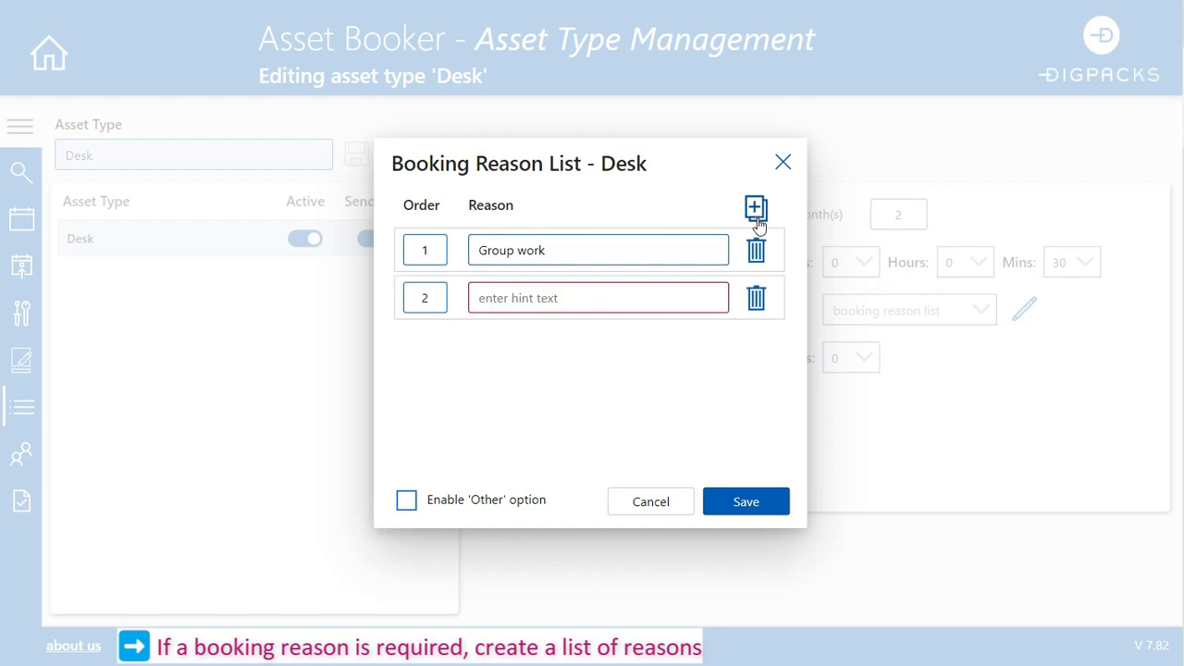
click(582, 297)
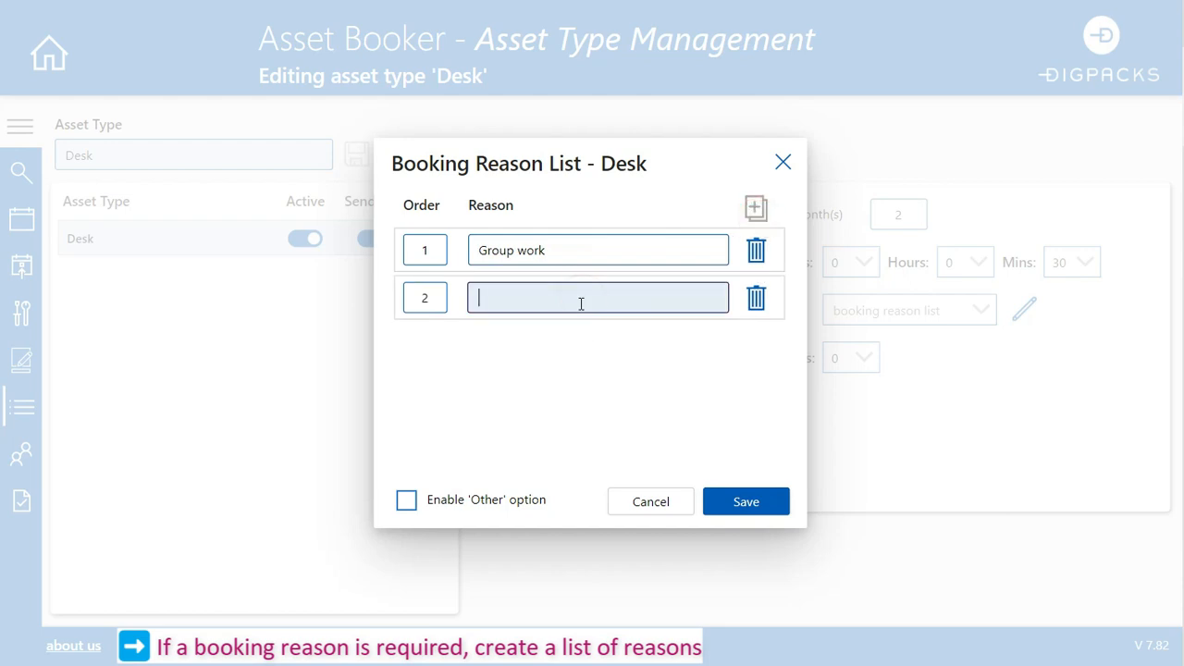
text(Printing)
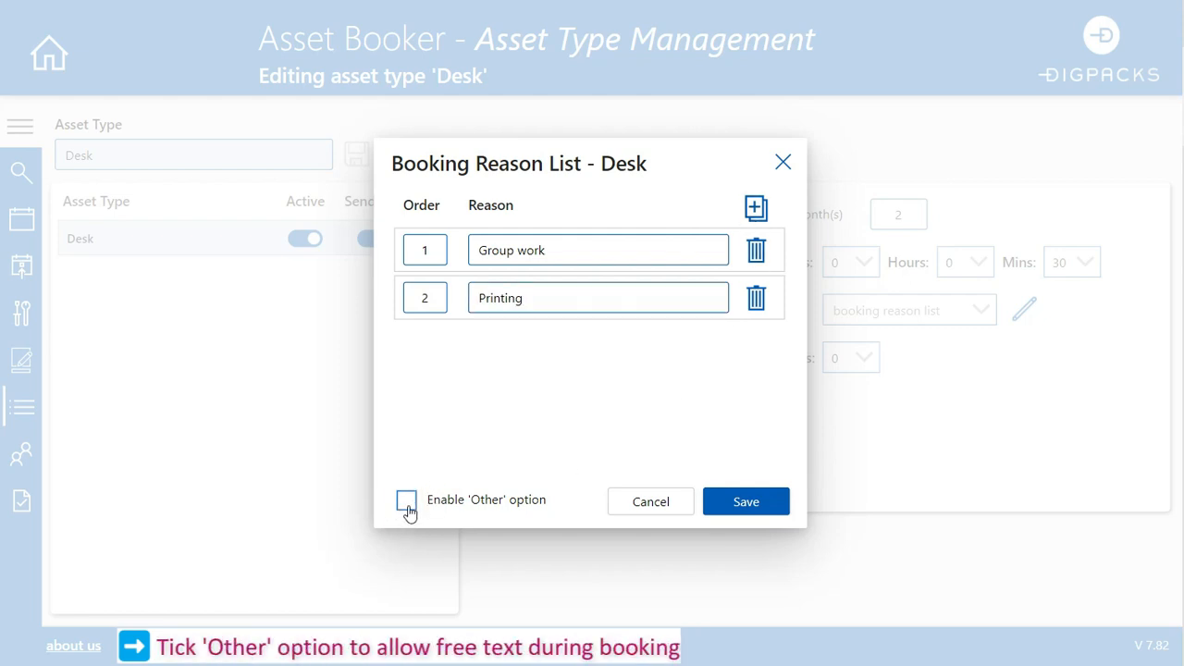
click(407, 507)
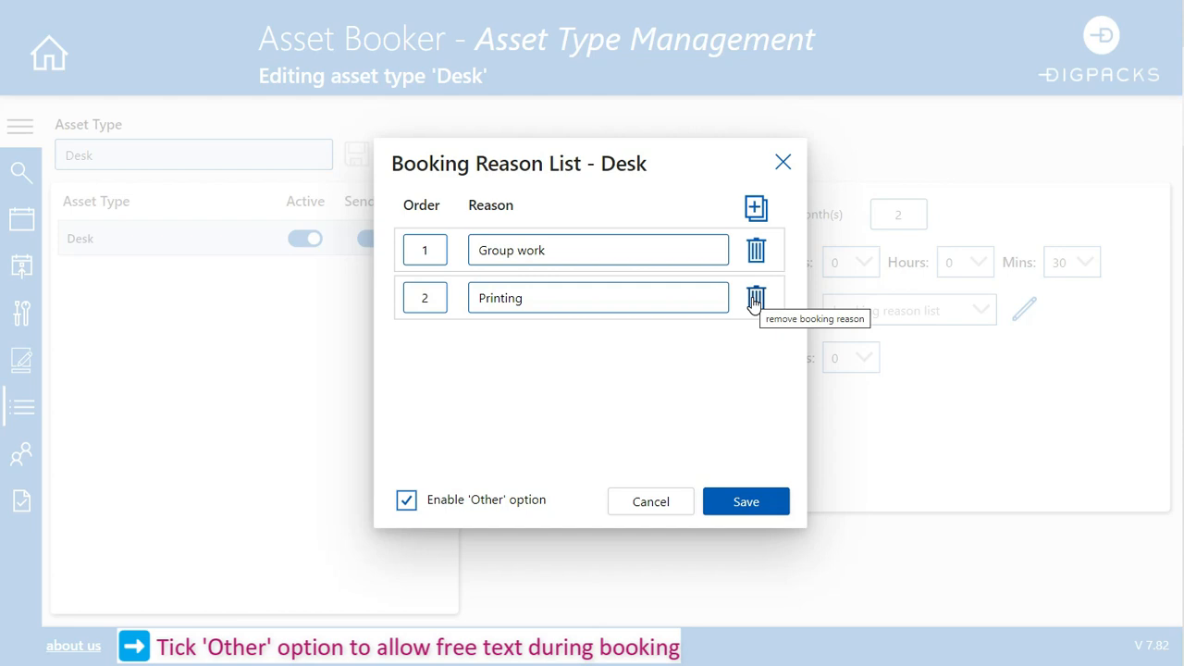
click(658, 492)
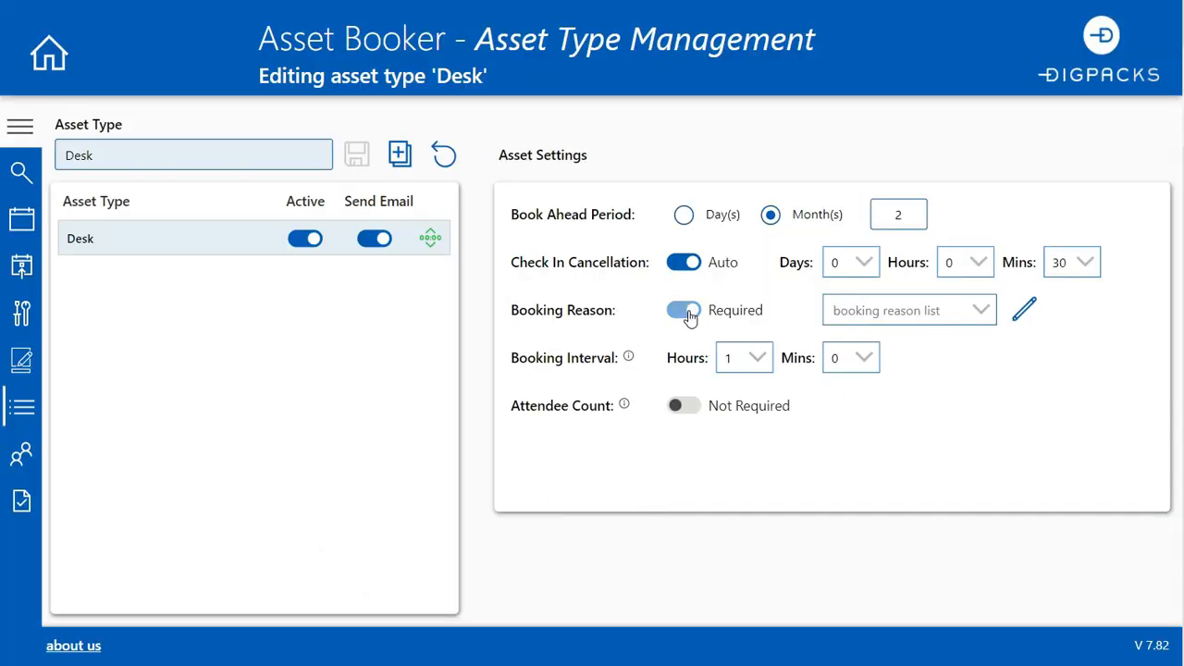
click(686, 311)
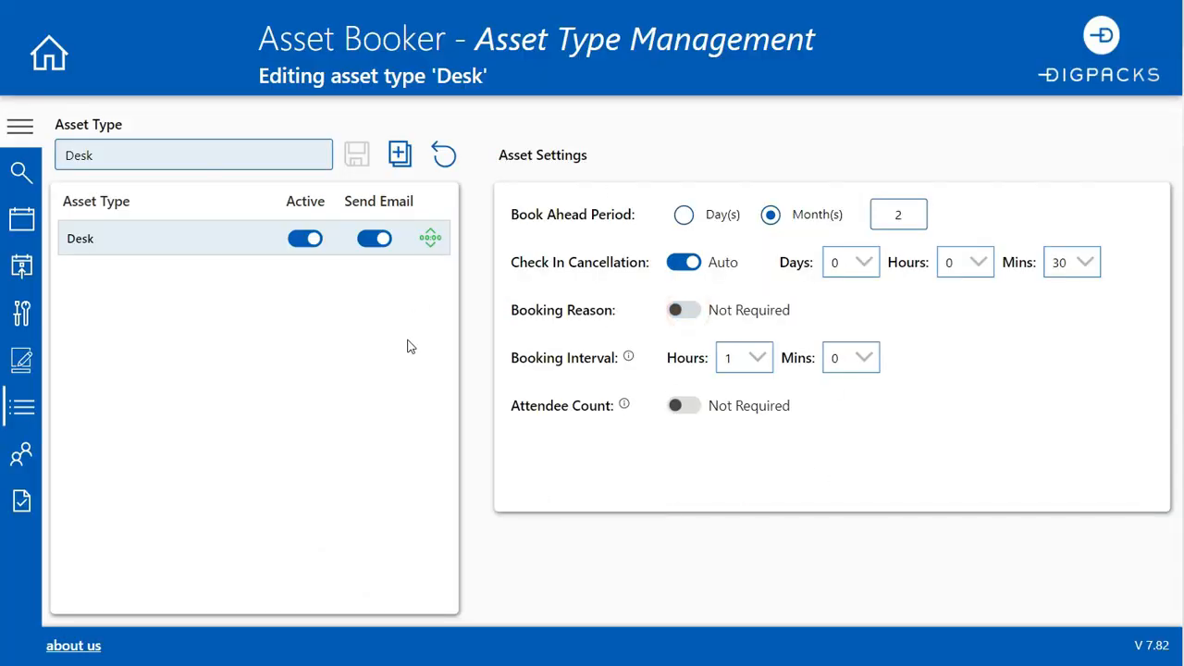
- Set the booking interval for Desk to 0 hours 15 minutes, save it, and view the attendee count explanation
mouse_move(627, 361)
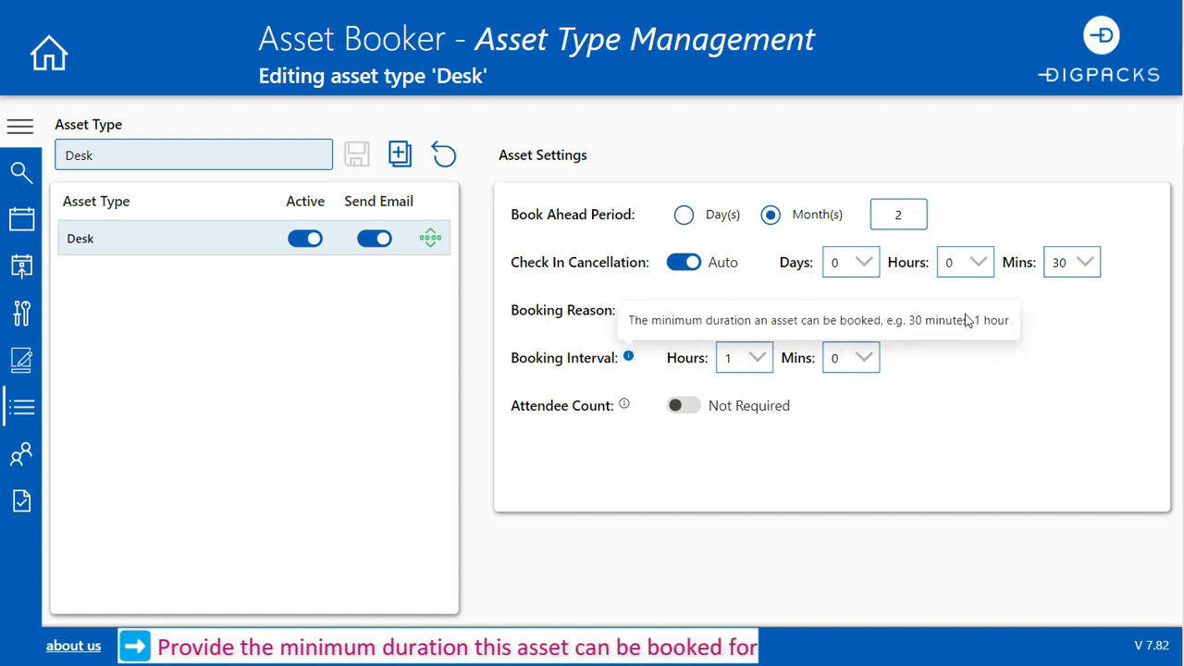
click(756, 358)
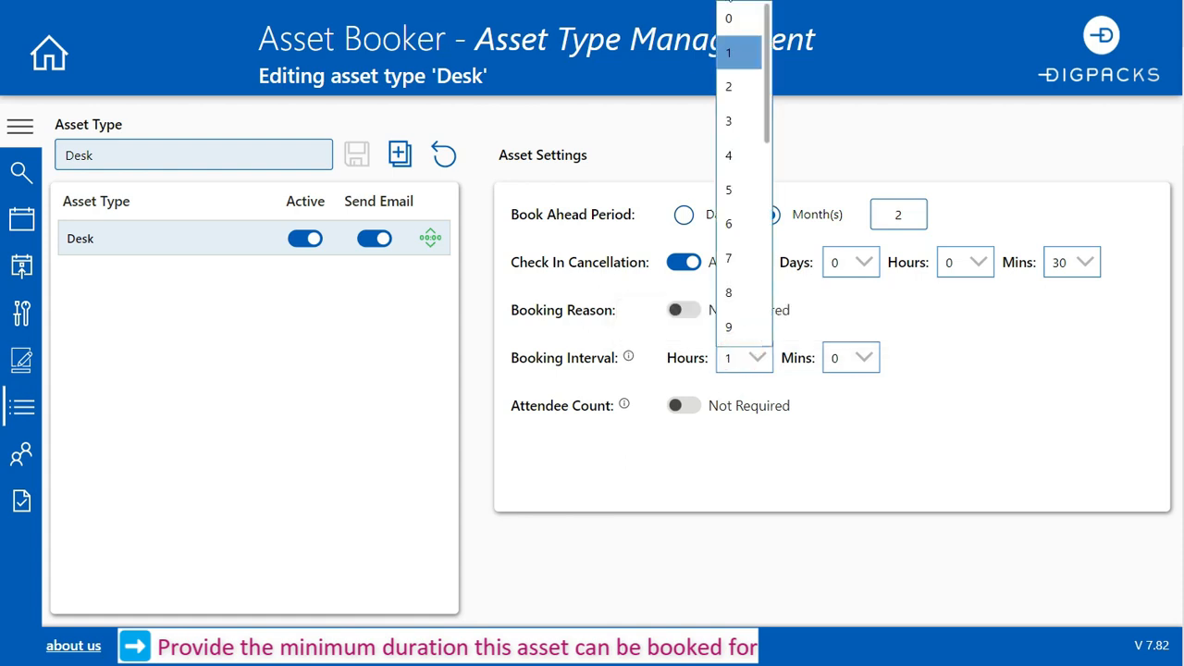
click(728, 21)
click(829, 360)
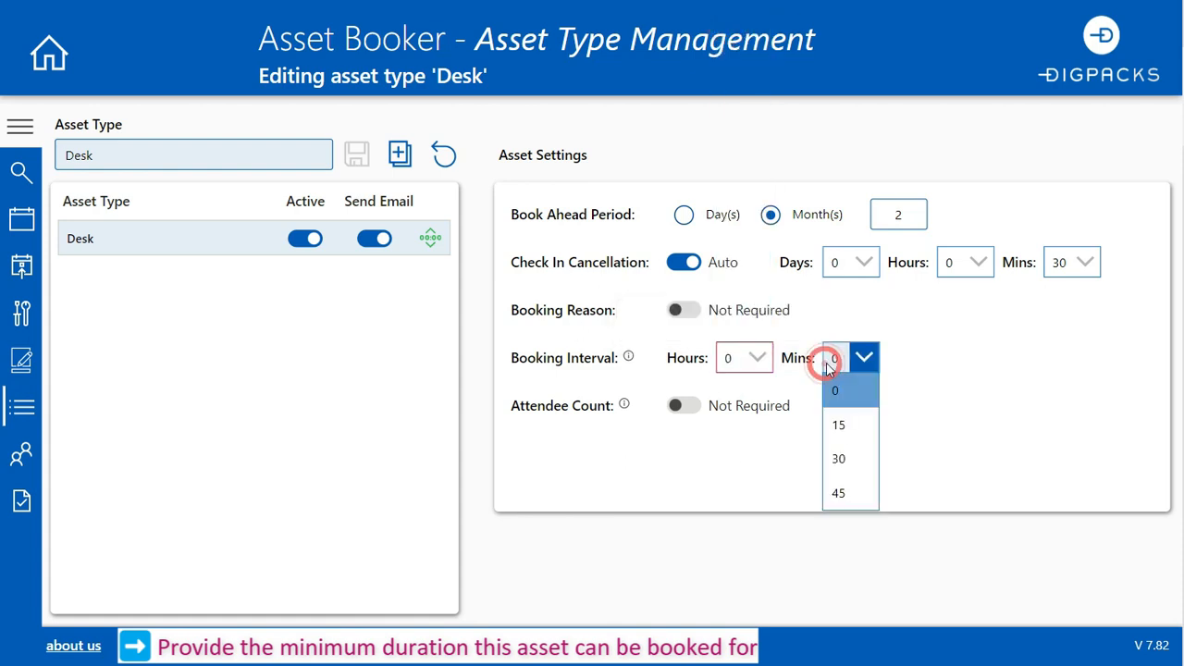
click(857, 428)
click(903, 360)
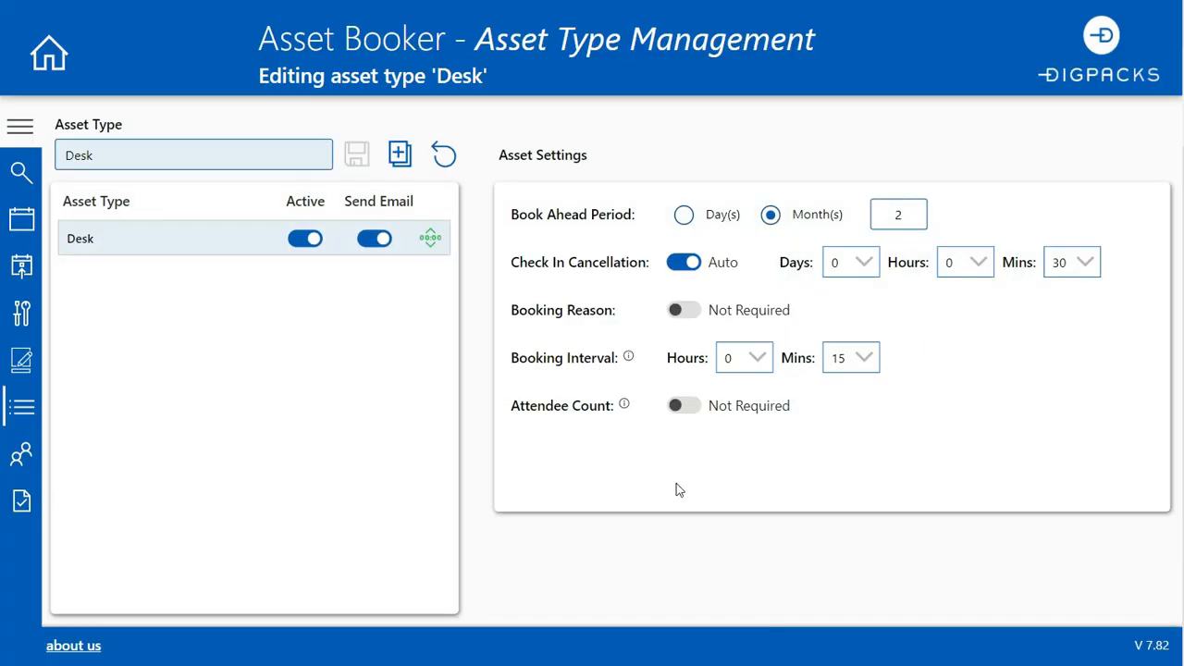
mouse_move(626, 408)
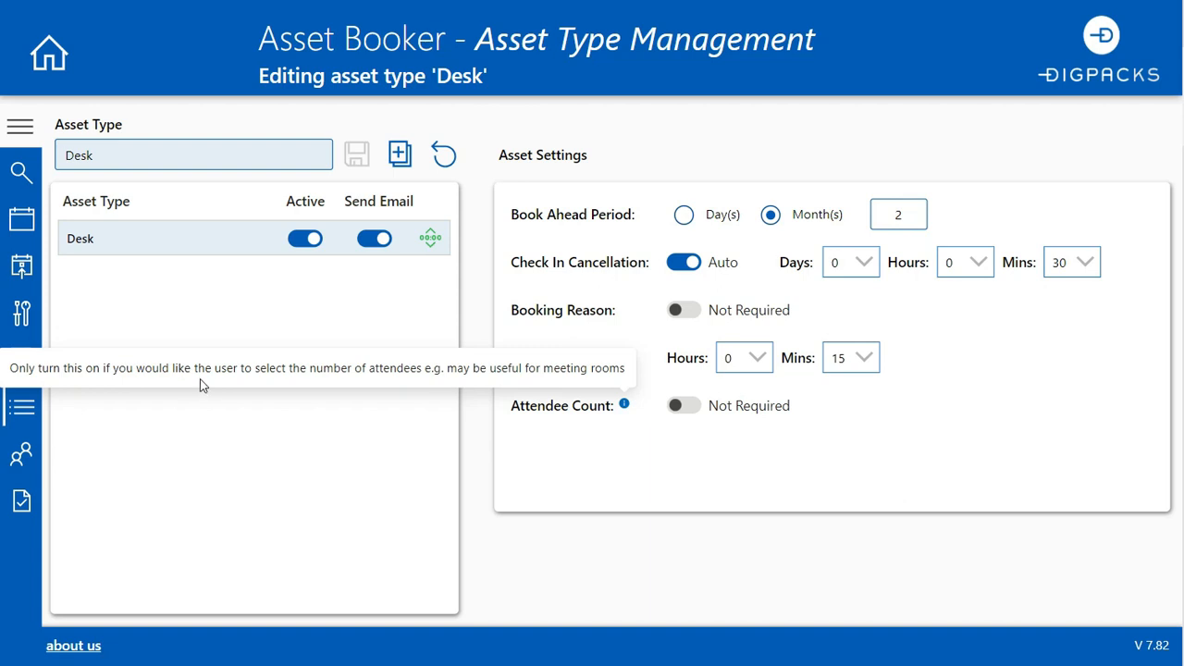
click(628, 444)
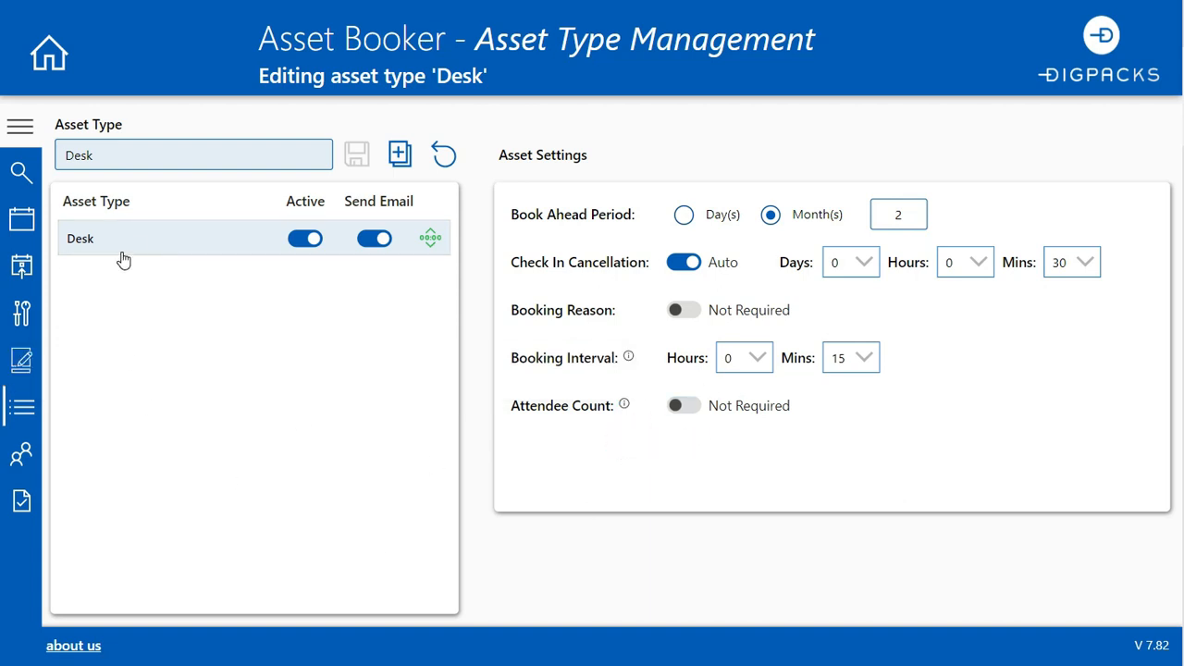
- Add and save a new asset type named Meeting Room, and select it for editing
click(398, 154)
click(187, 157)
text(Meeting )
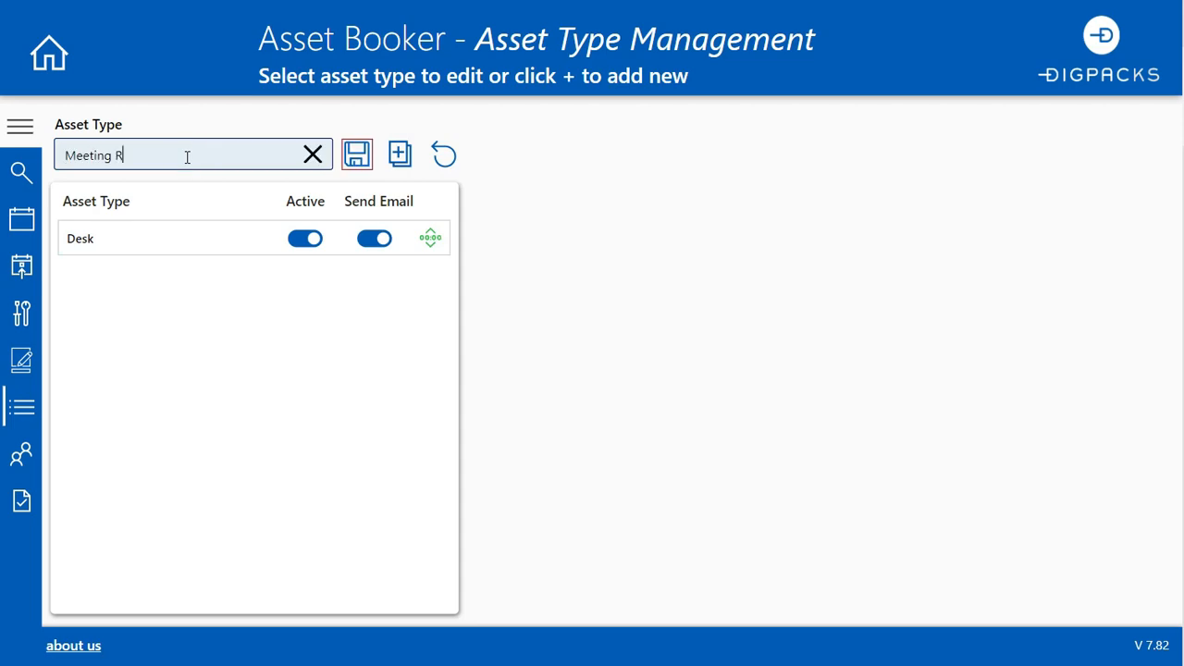
text(Room)
click(356, 155)
click(246, 282)
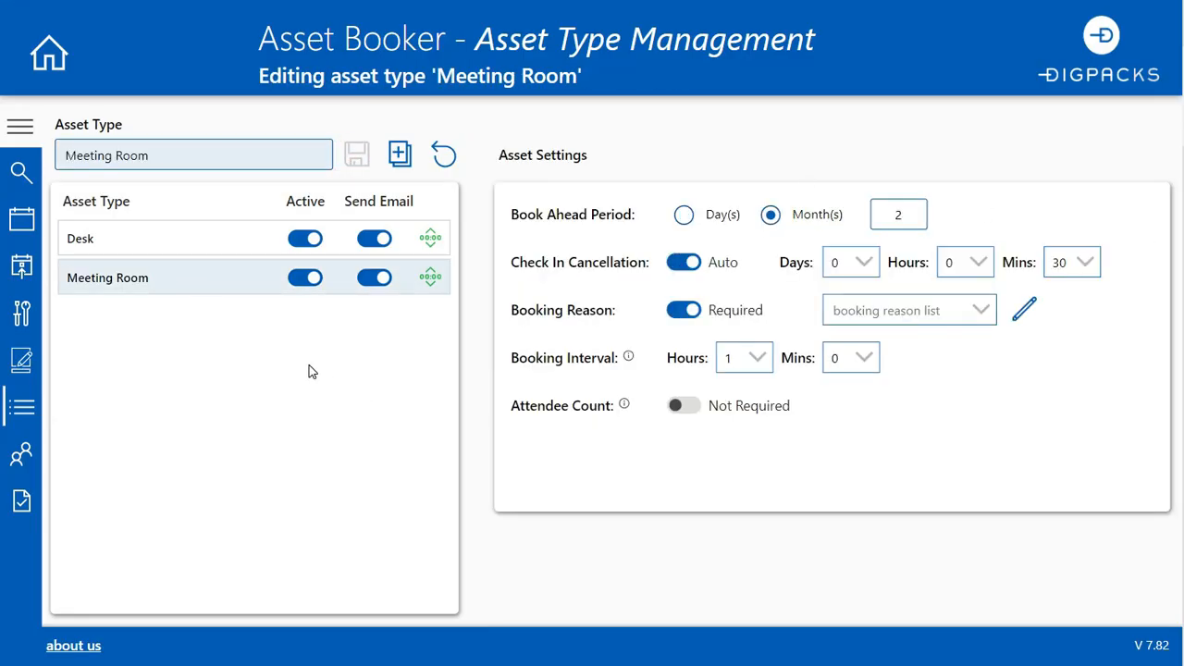
- Go to floor plan management and choose Desk as the asset type
click(21, 126)
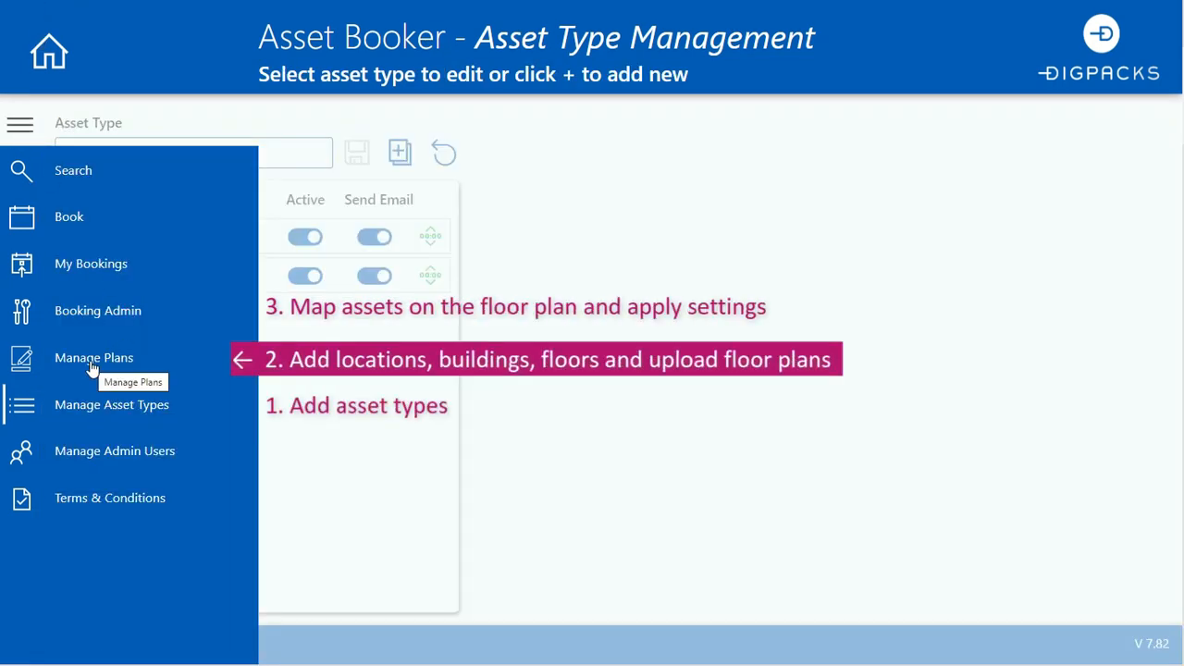
click(91, 365)
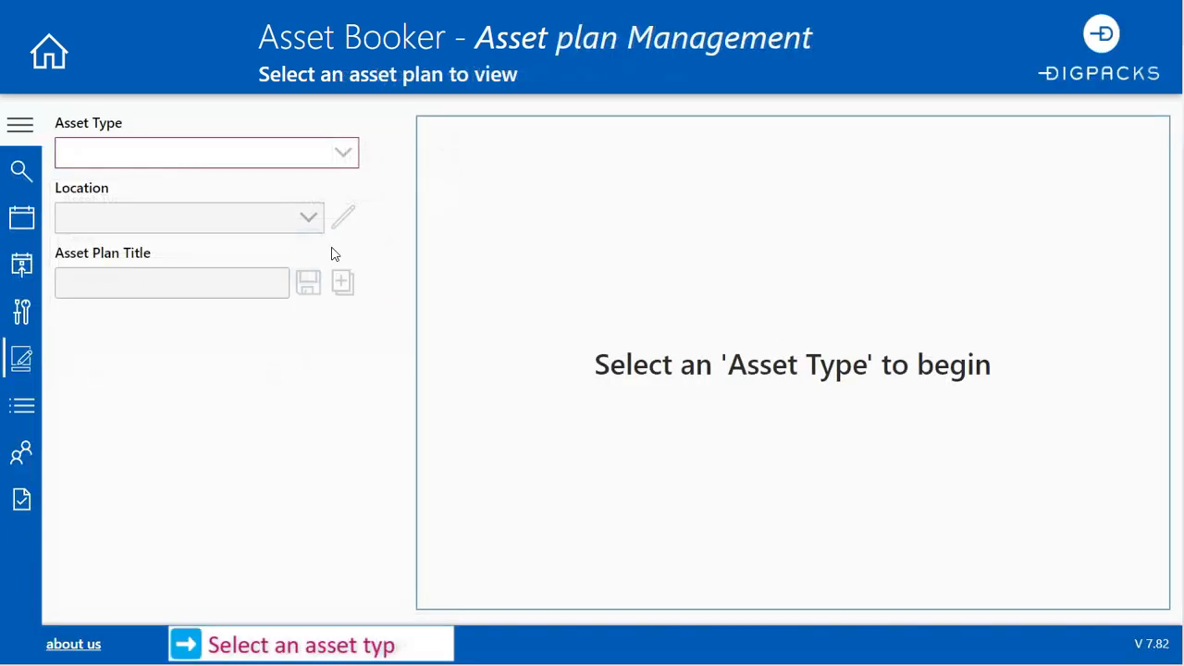
click(343, 156)
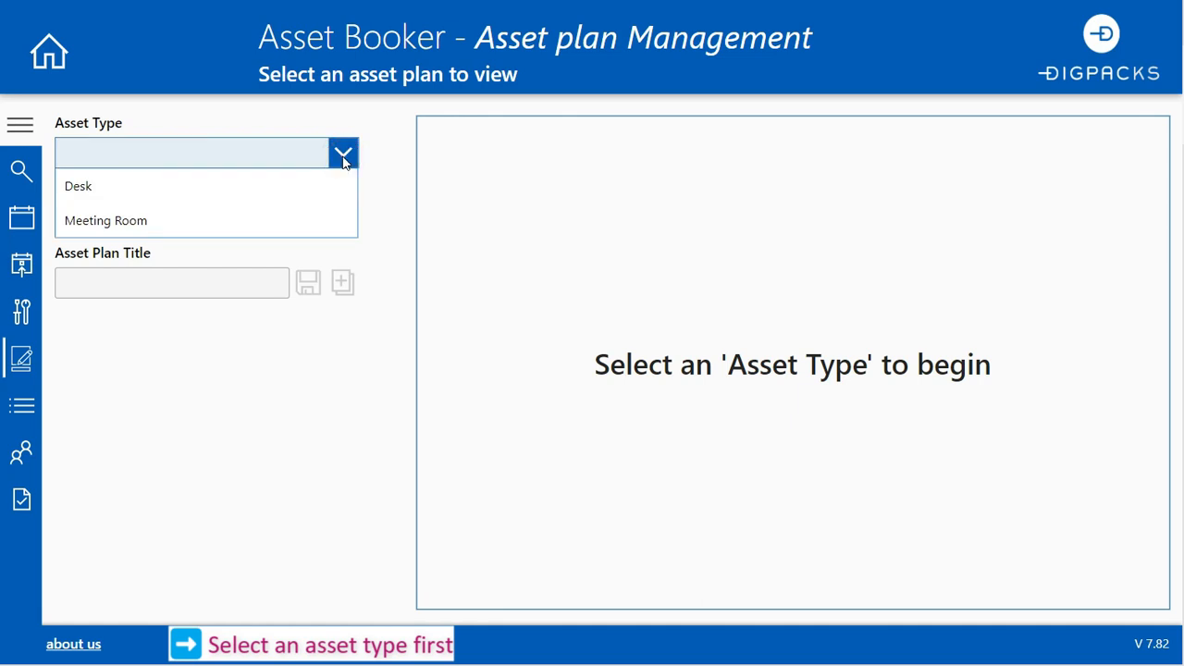
click(149, 195)
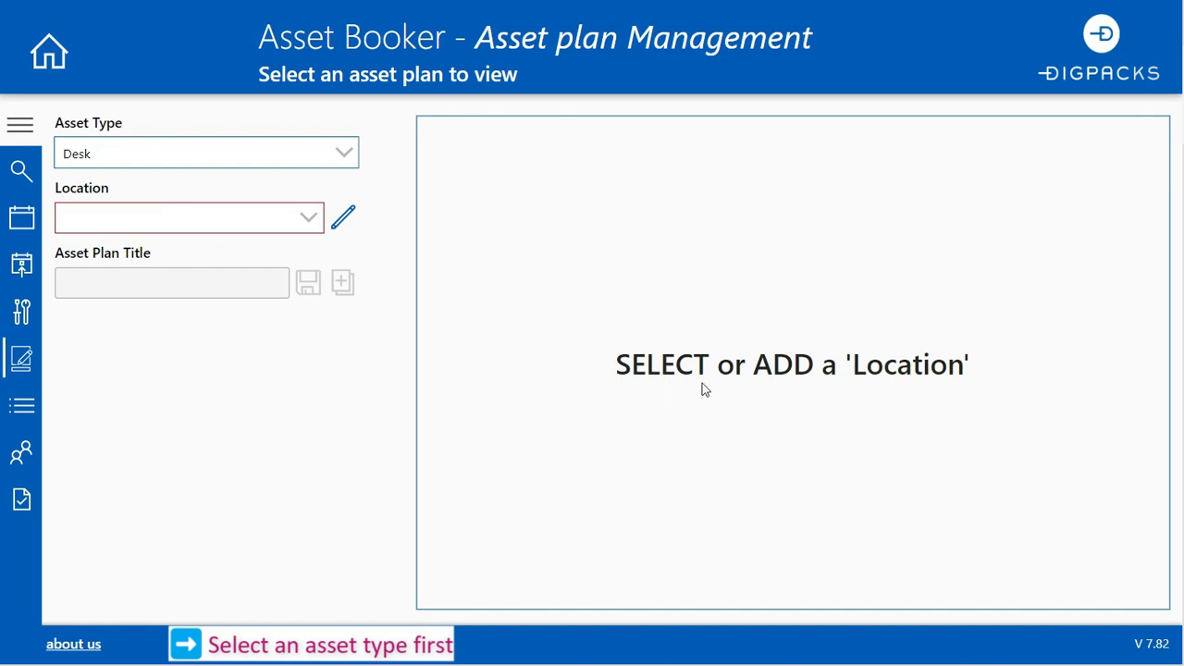
- Add and save a new location named Hatfield for the Desk asset type
click(294, 224)
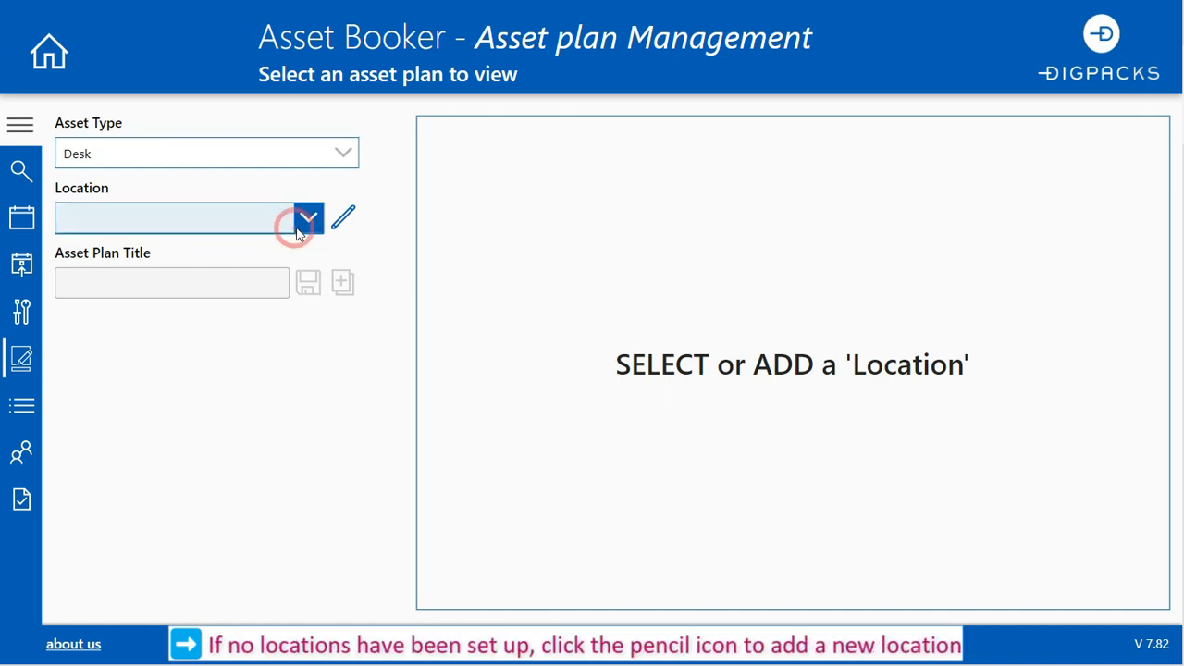
click(342, 219)
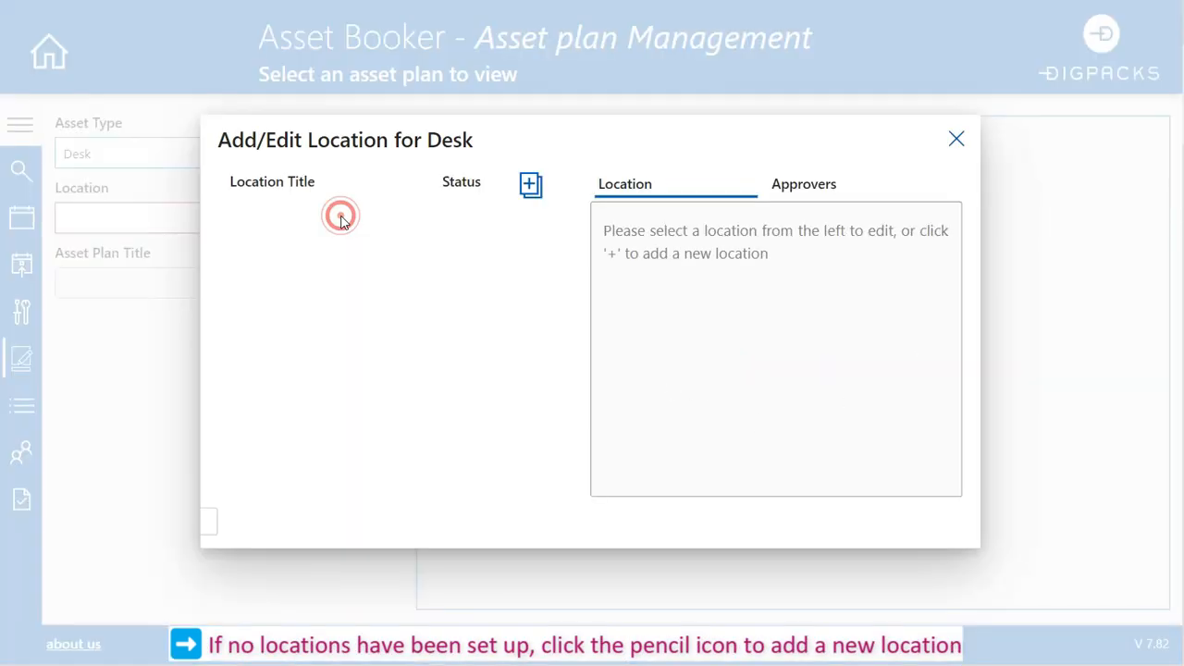
click(530, 183)
click(649, 249)
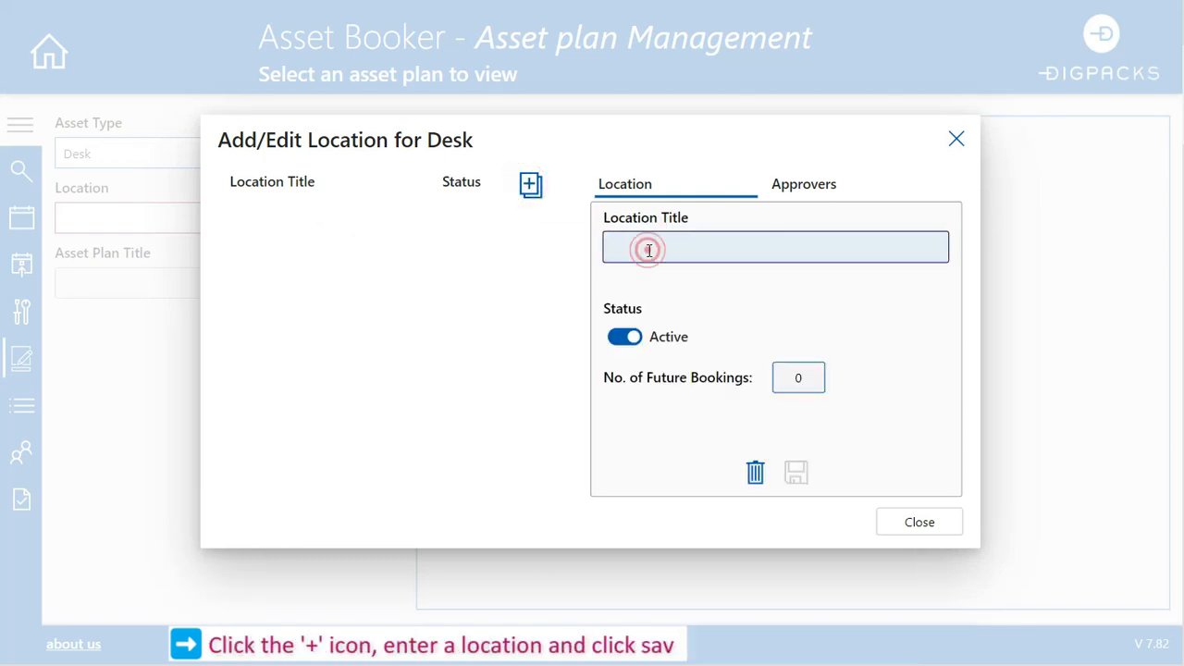
text(Hatfield)
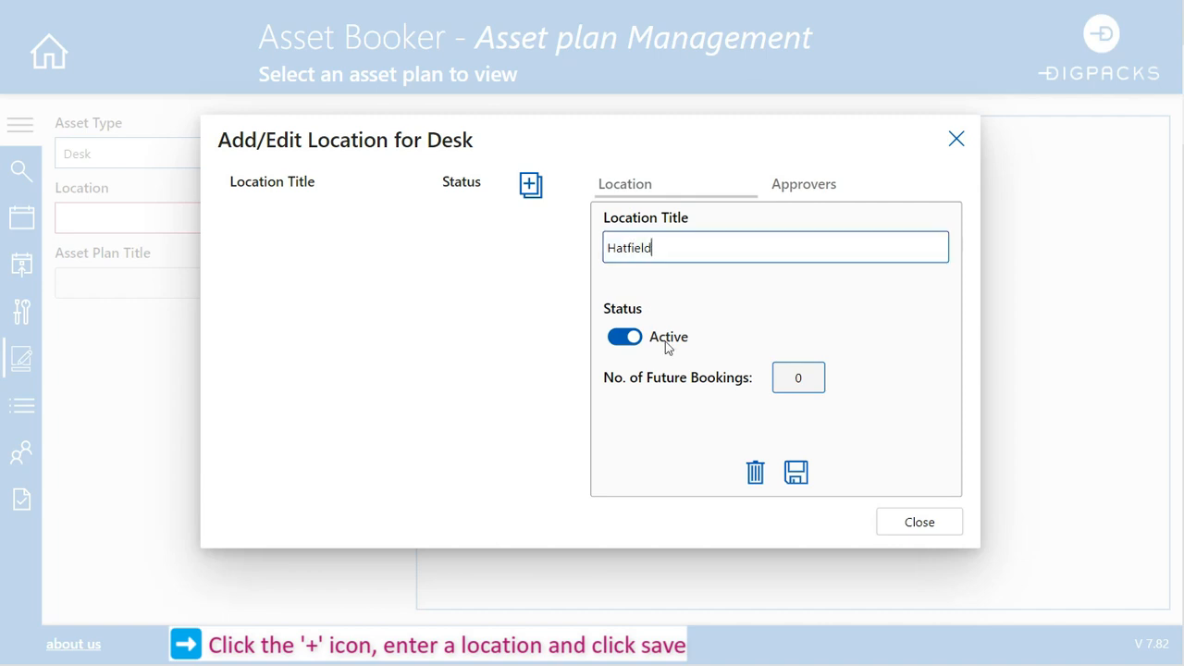
click(795, 475)
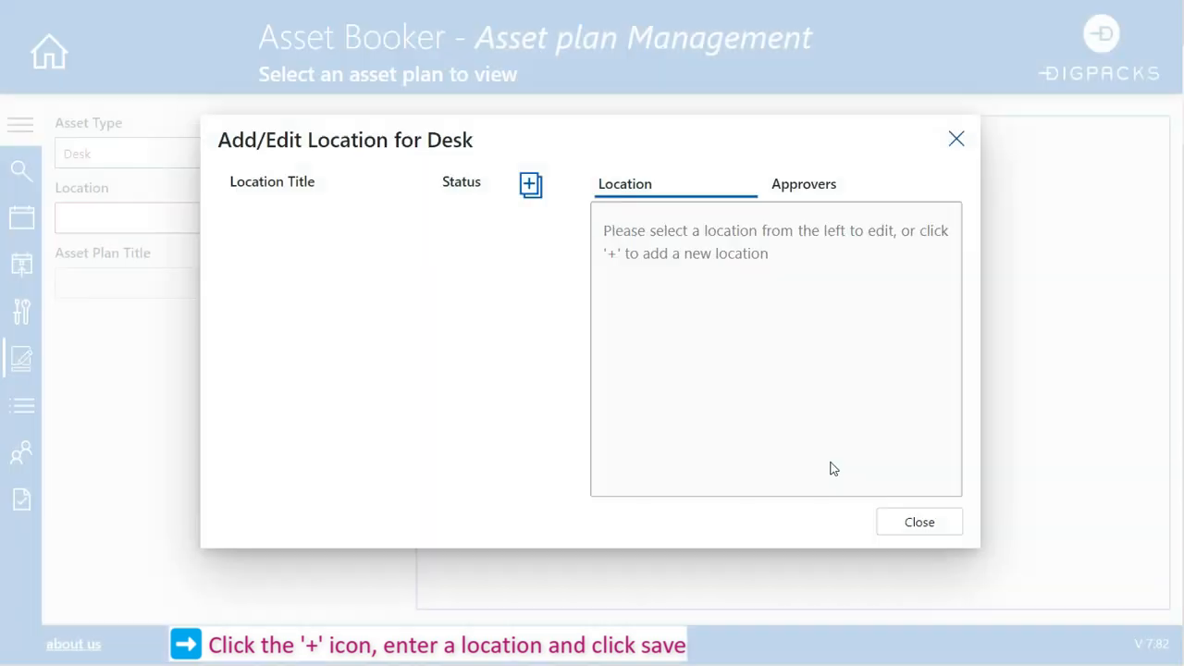
- Add and save a second Desk location named London Office
click(530, 184)
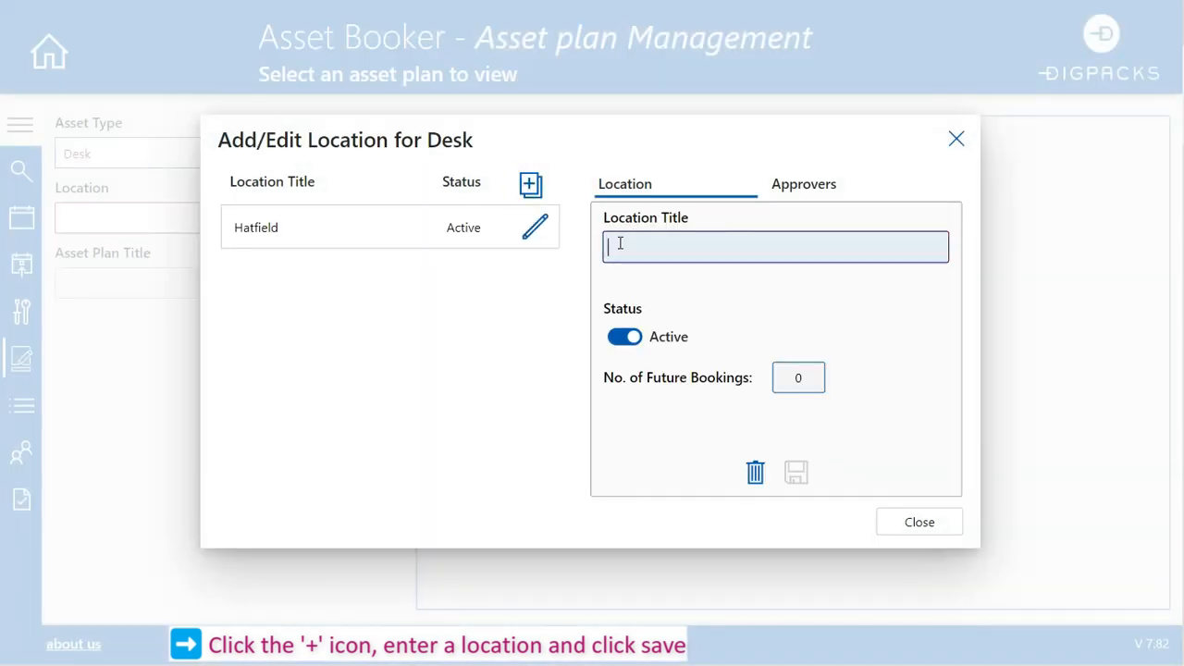
text(London)
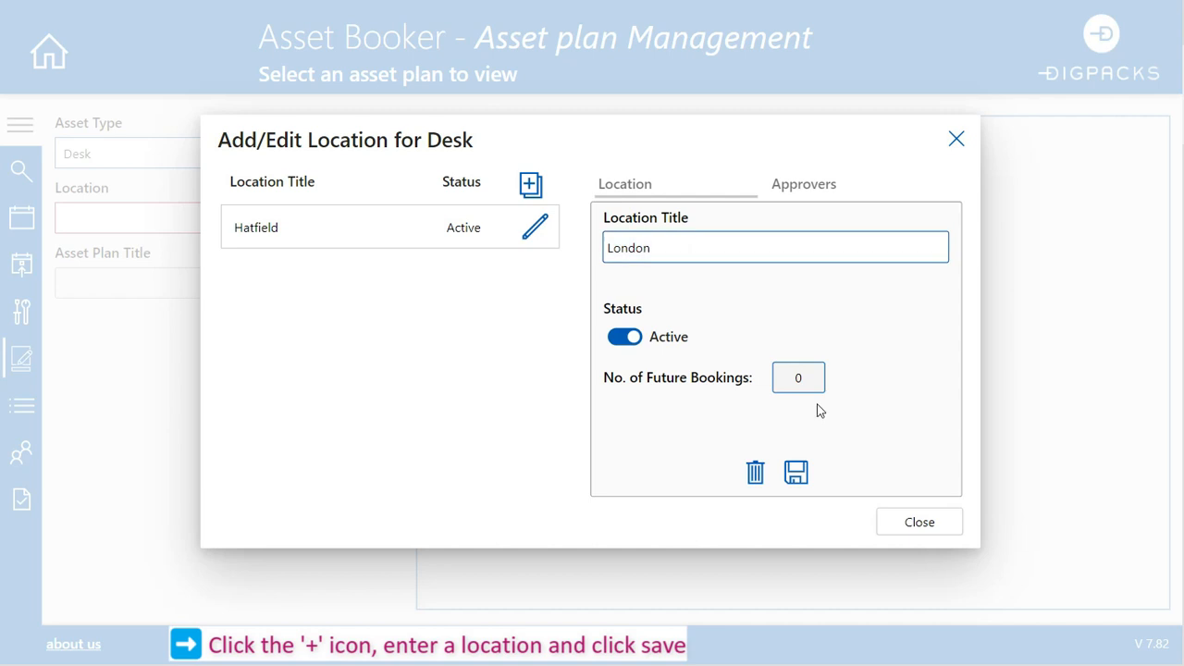
text( Office)
click(782, 476)
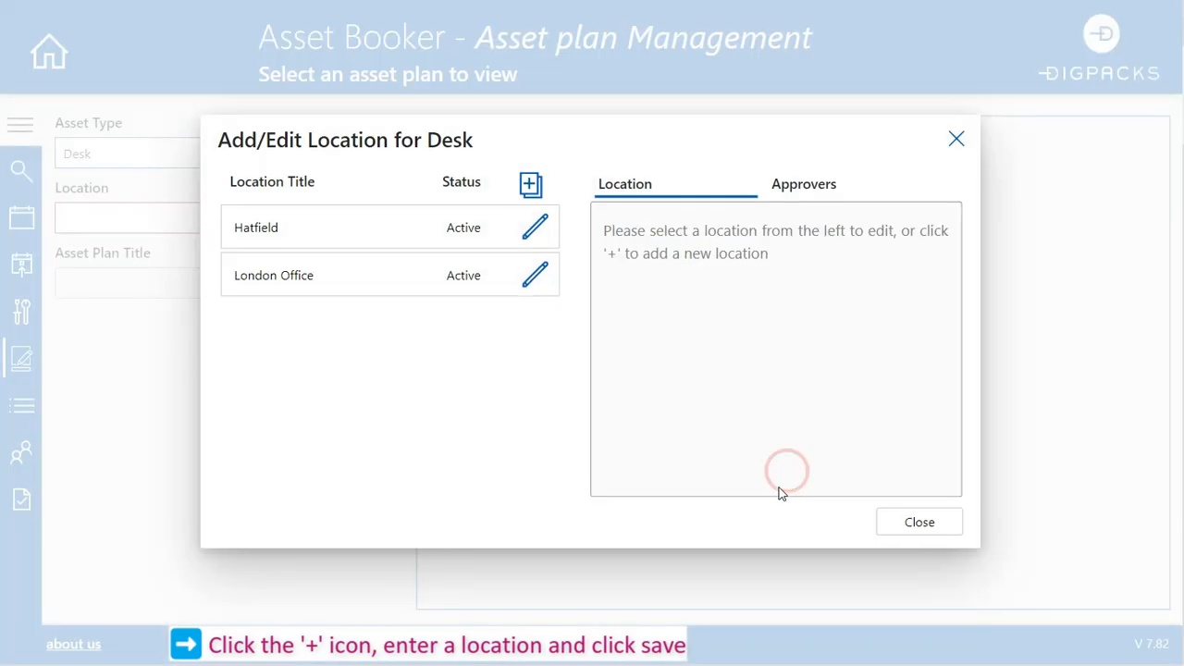
- Rename the Hatfield location as Hatfield Office, save the change, and close the location editor
click(534, 228)
click(672, 243)
text(Office)
click(795, 473)
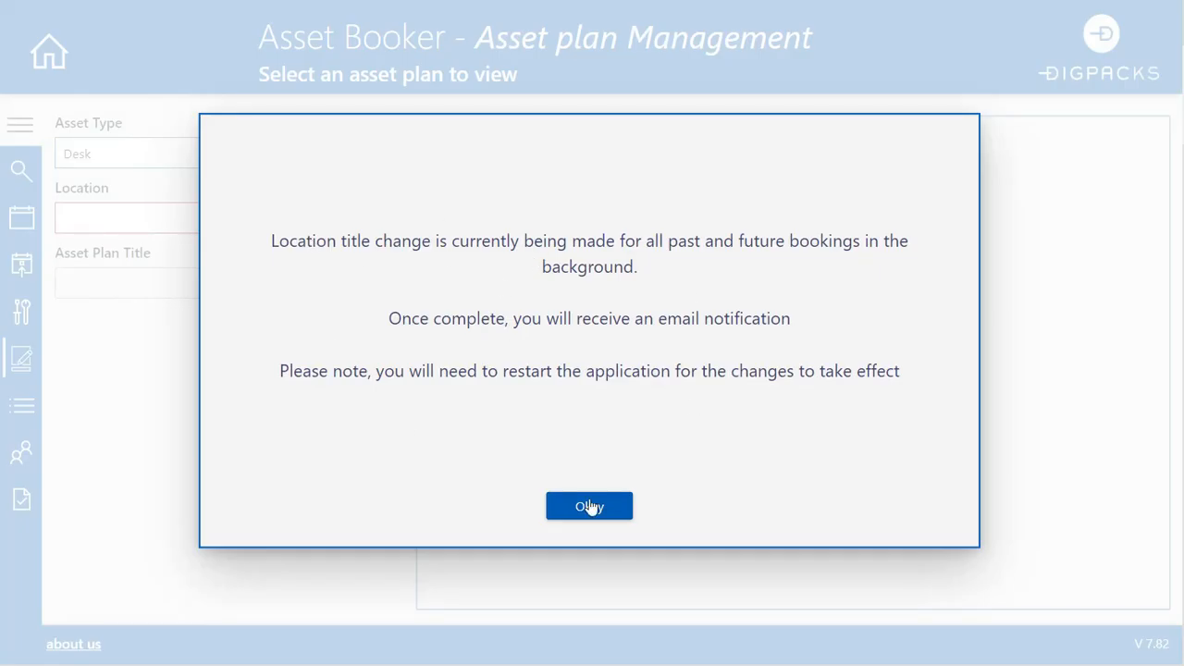
click(590, 508)
click(919, 523)
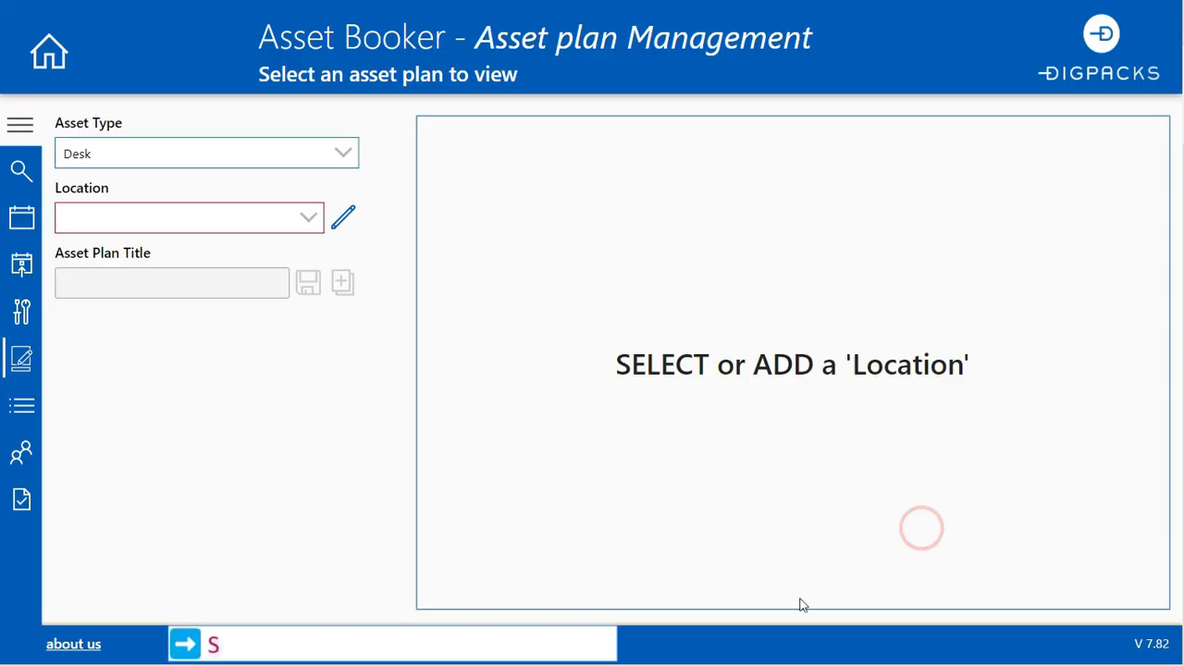
- Start a new Desk asset plan for Hatfield Office and upload the image Hatfield - Tower Suite Desks
click(308, 218)
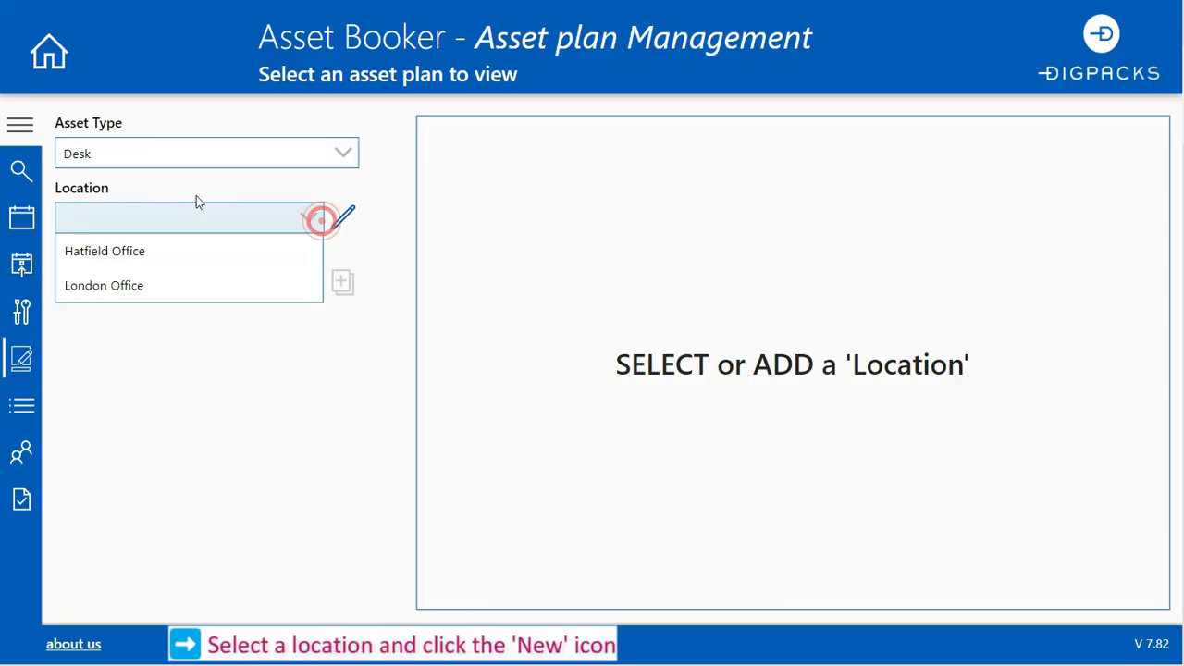
click(139, 264)
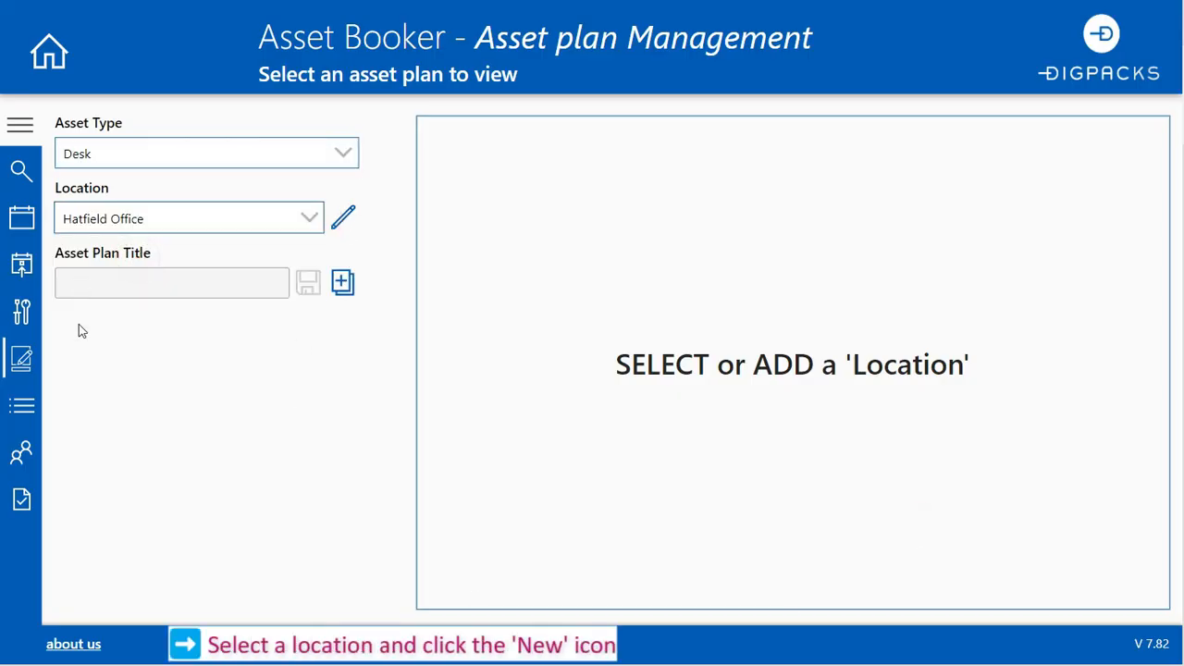
click(342, 284)
click(800, 355)
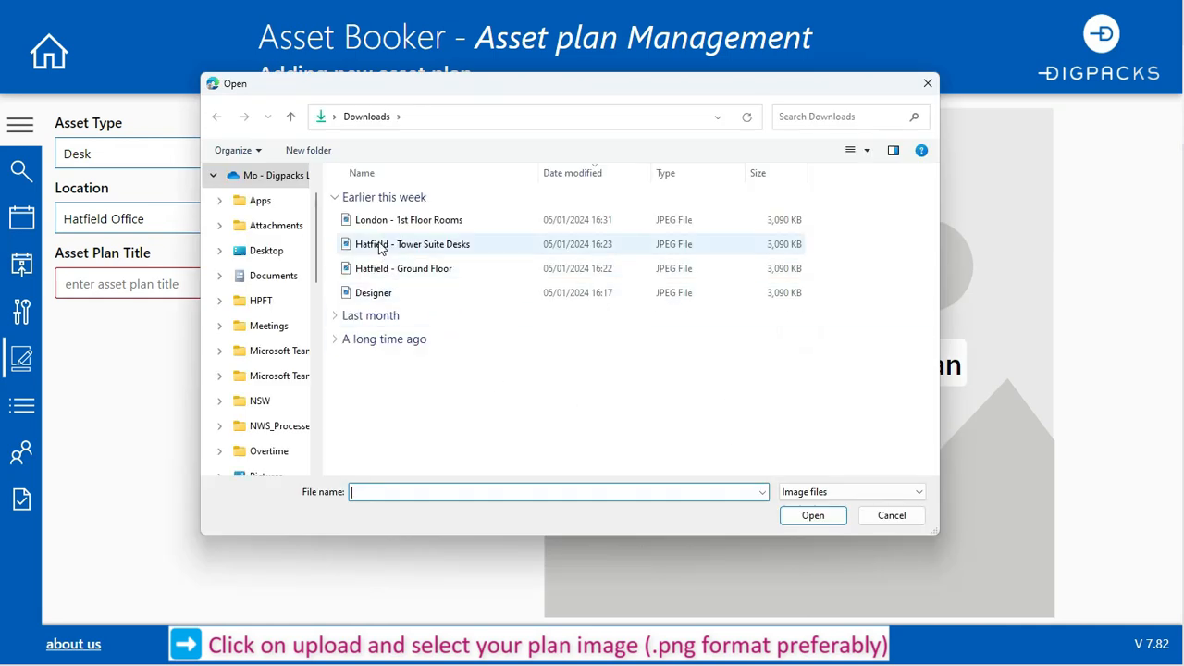
click(430, 244)
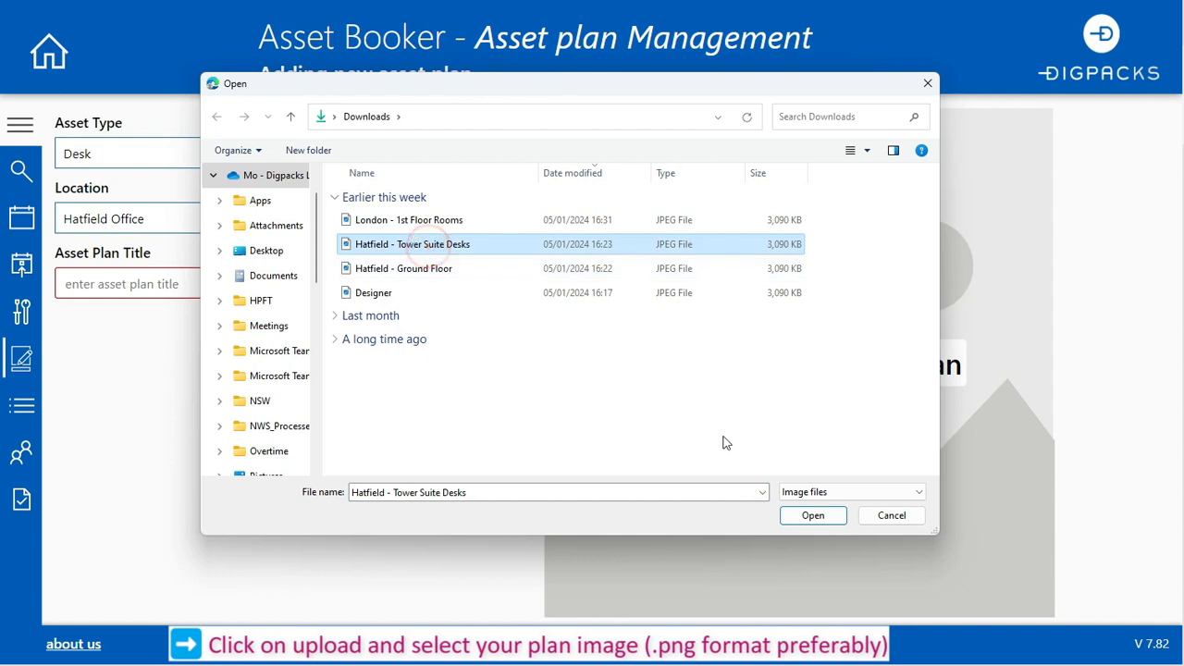
click(814, 518)
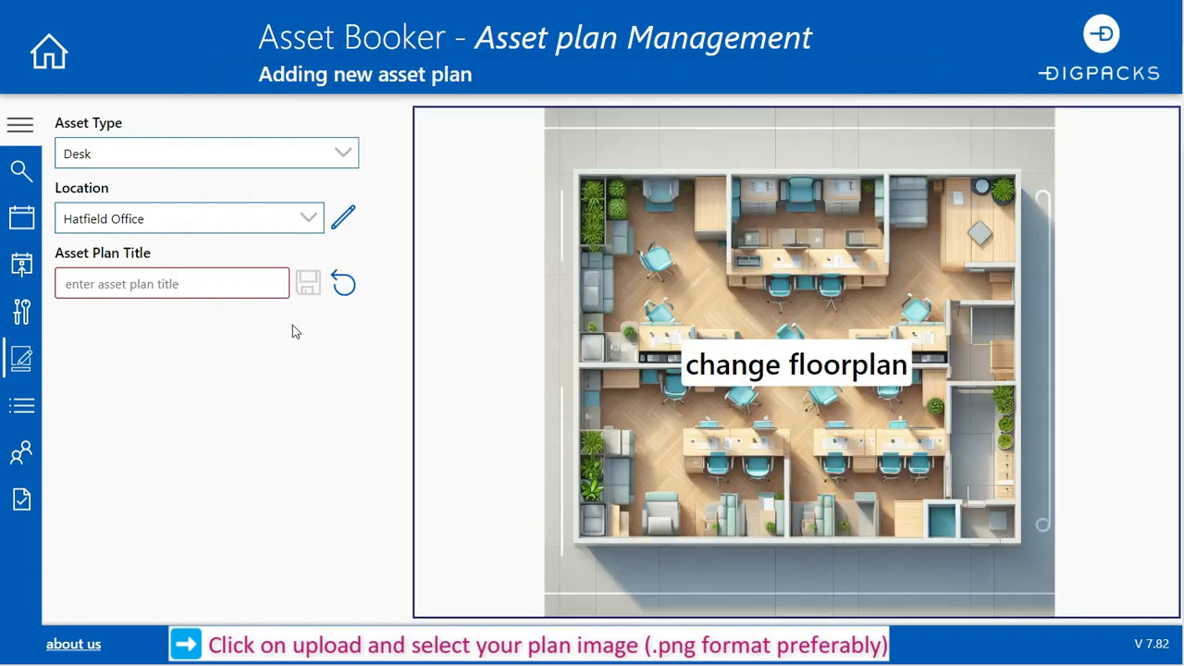
- Title the new asset plan Tower Suite and save it
click(175, 283)
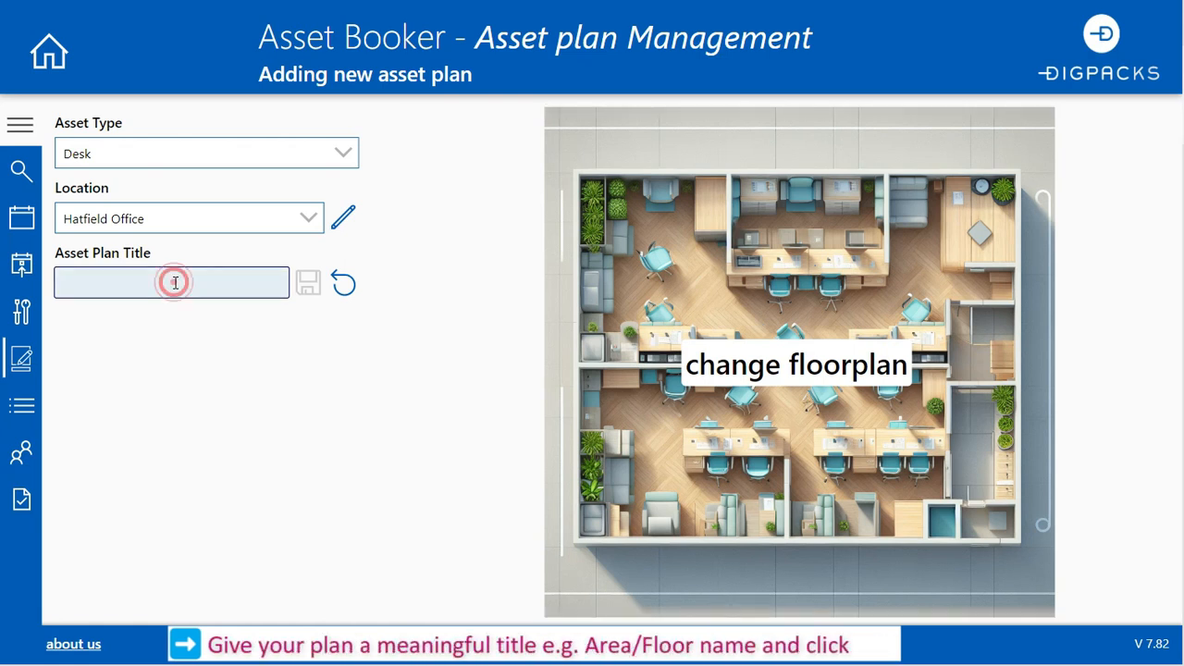
text(Tower Suite)
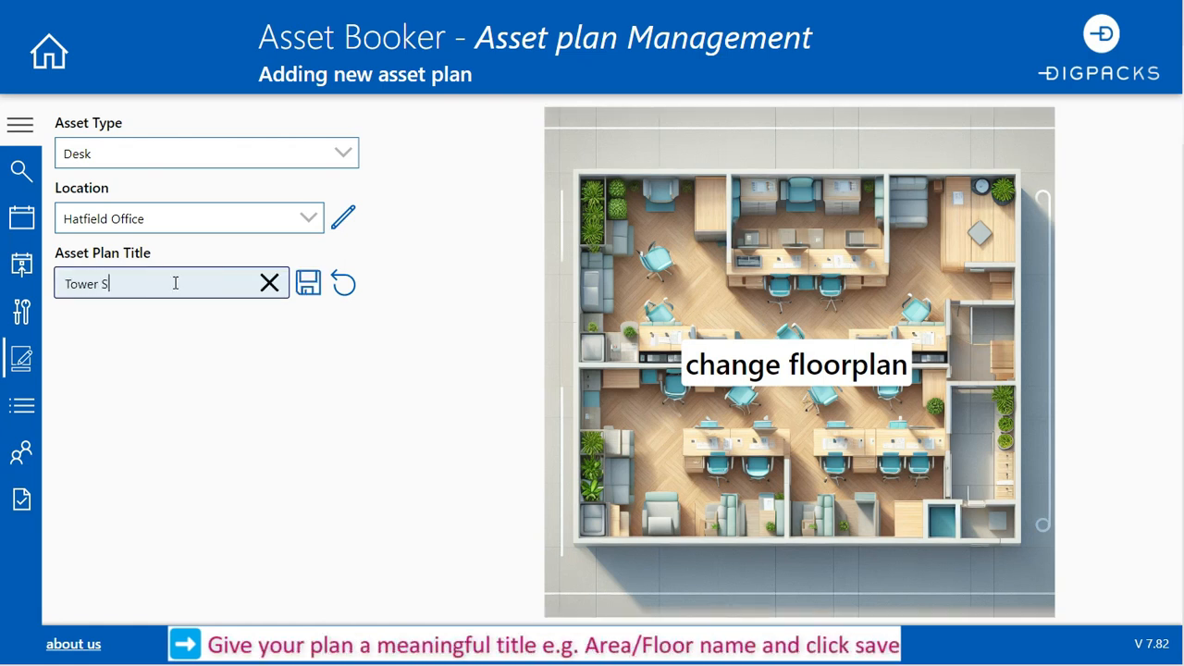
click(305, 286)
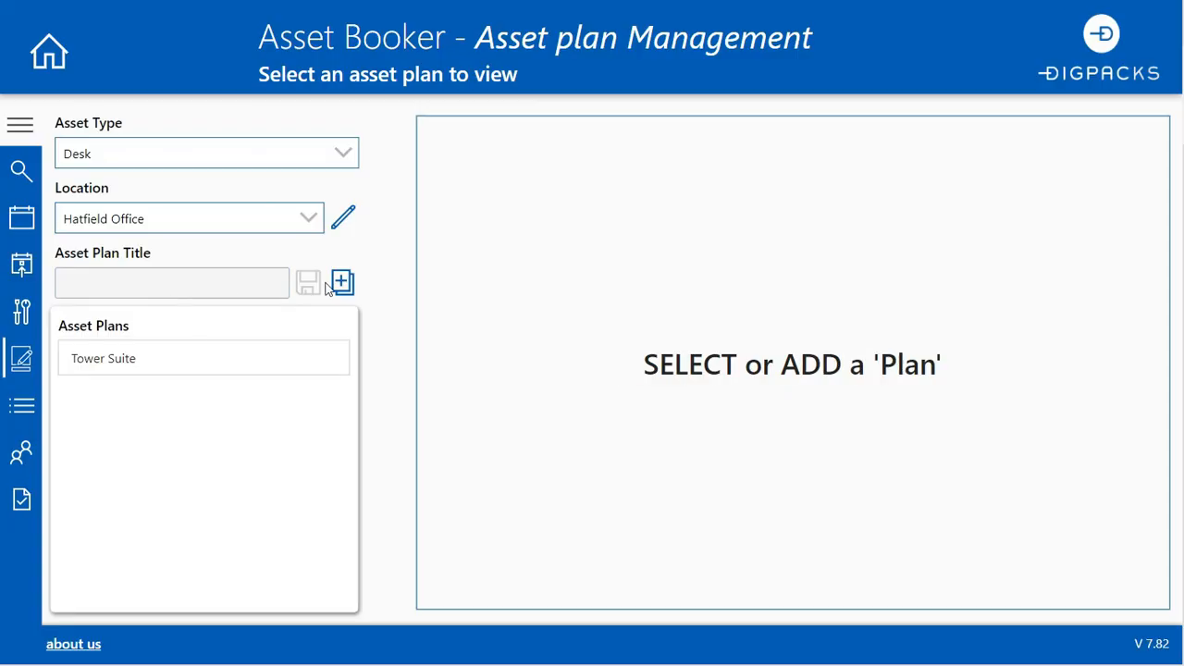
- Select the Tower Suite plan and open its information for editing
click(260, 366)
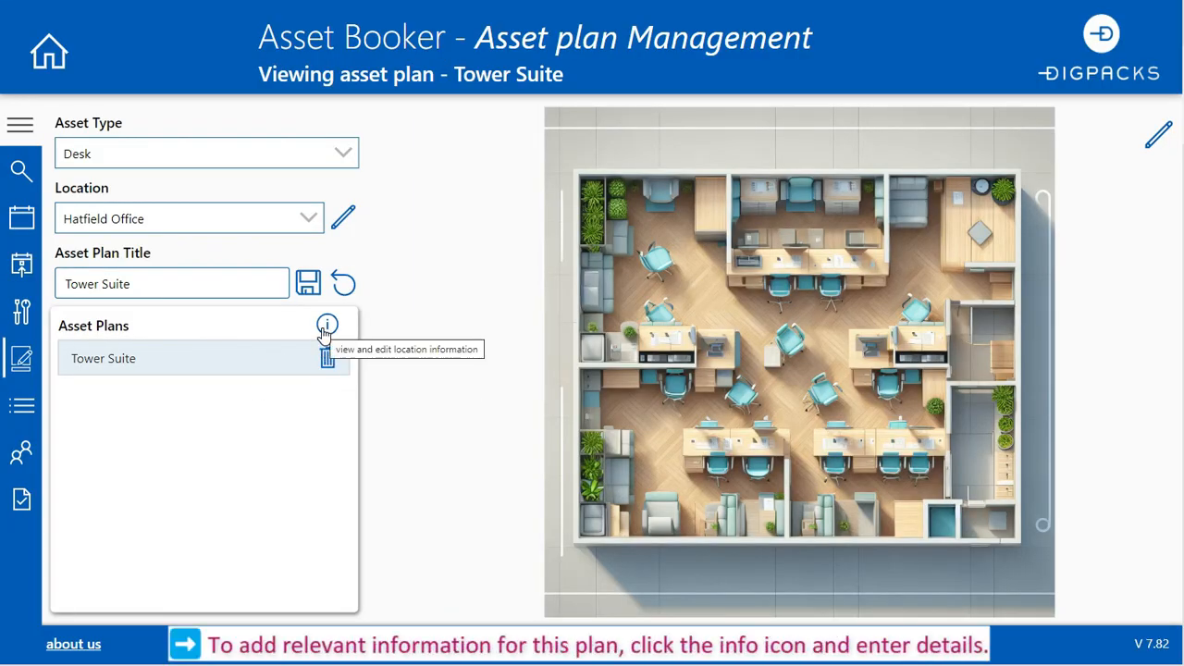
click(325, 328)
click(407, 298)
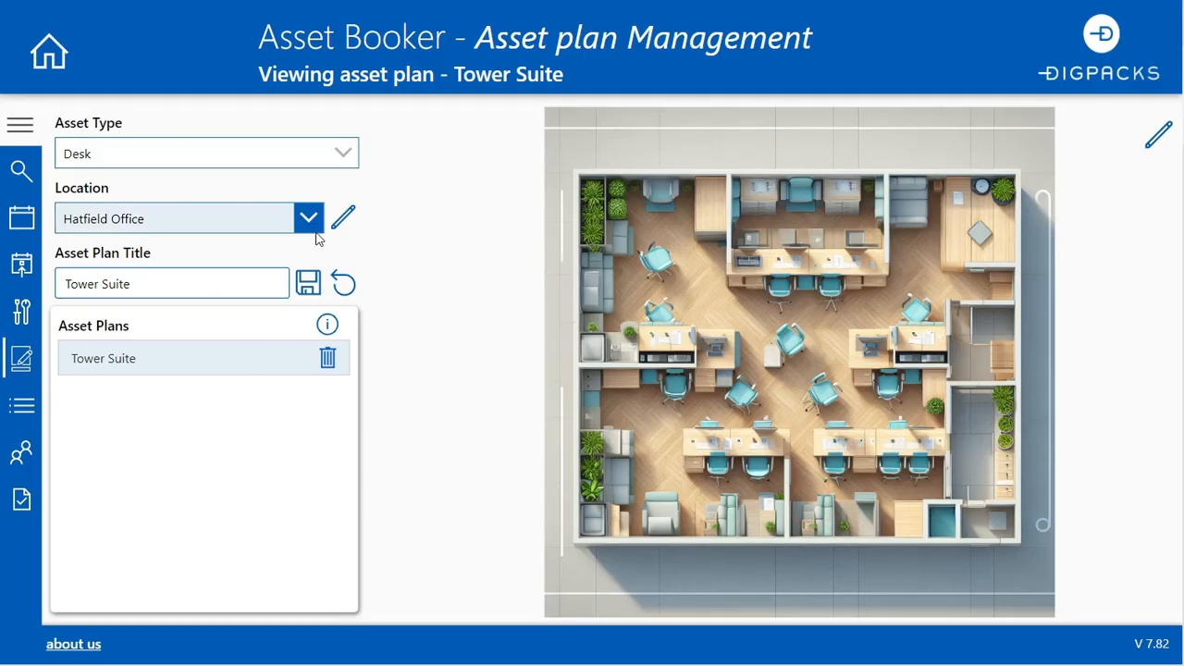
- Add and save another Hatfield Office desk plan titled Ground Floor, using the image Hatfield - Ground Floor
click(342, 287)
click(342, 282)
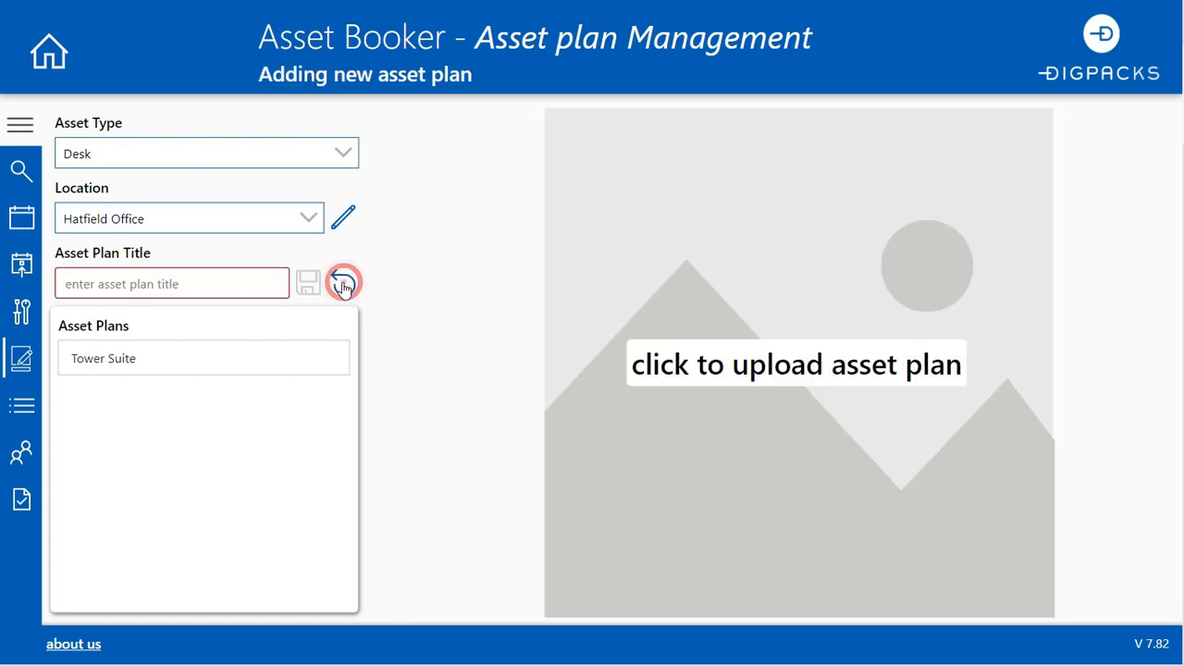
click(245, 284)
text(1s)
click(782, 324)
double_click(436, 271)
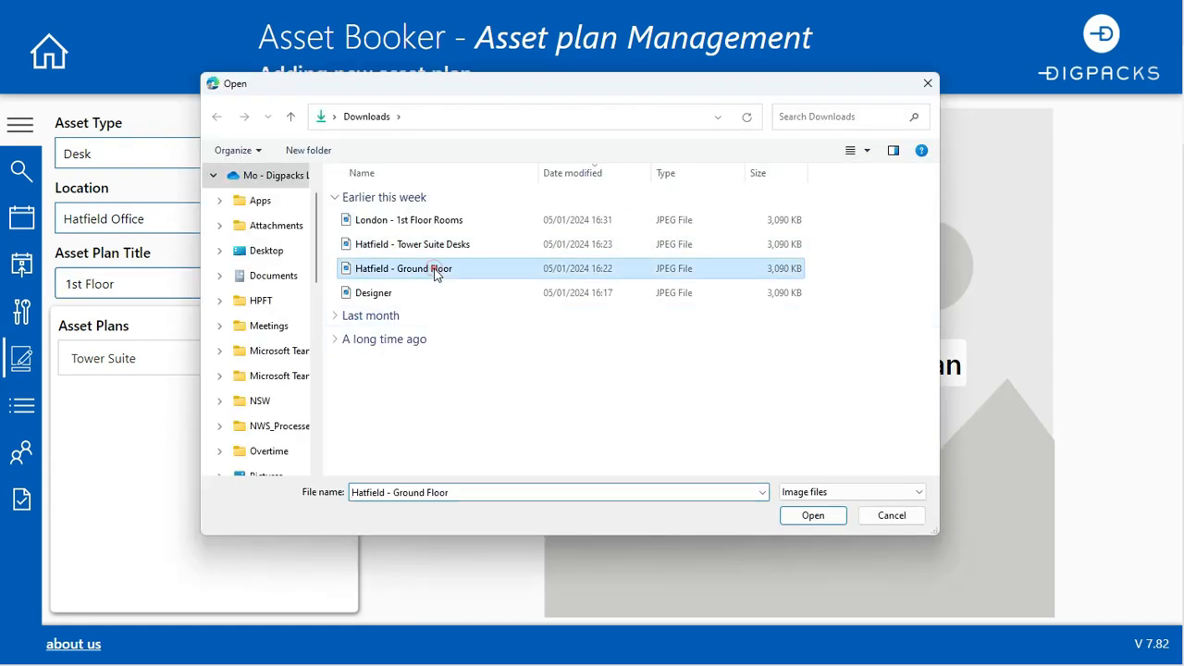
drag(82, 284, 23, 285)
text(Ground)
click(307, 282)
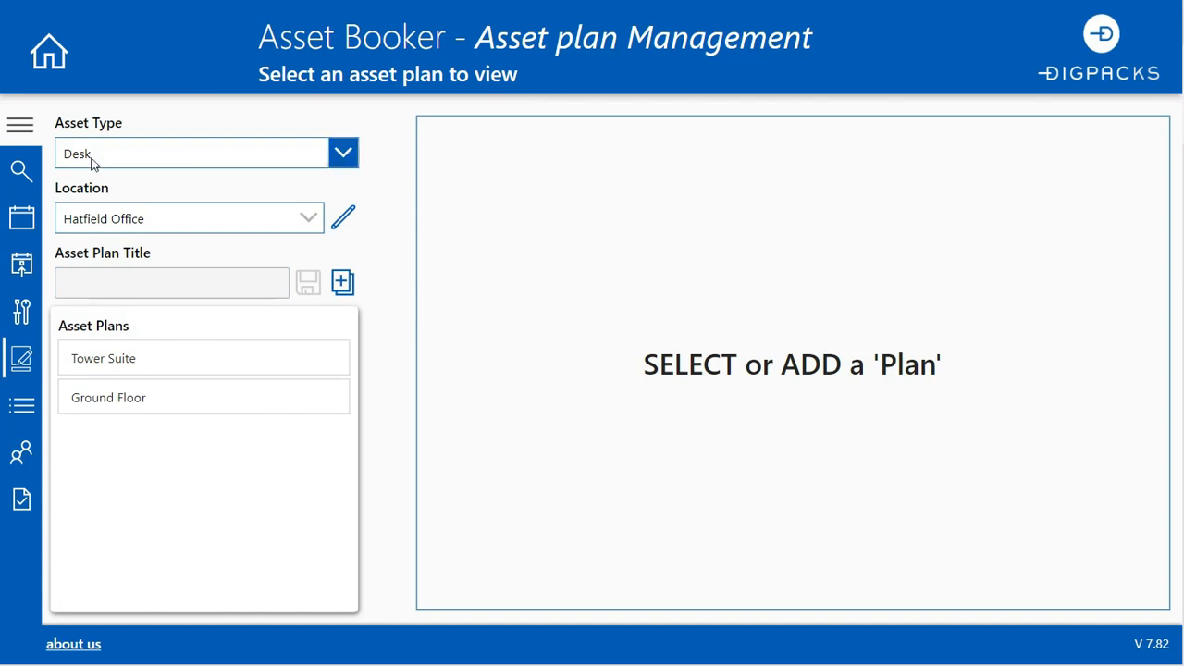
- Switch the asset type to Meeting Room, then add and save a location named Hatfield Office for it
click(328, 154)
click(148, 216)
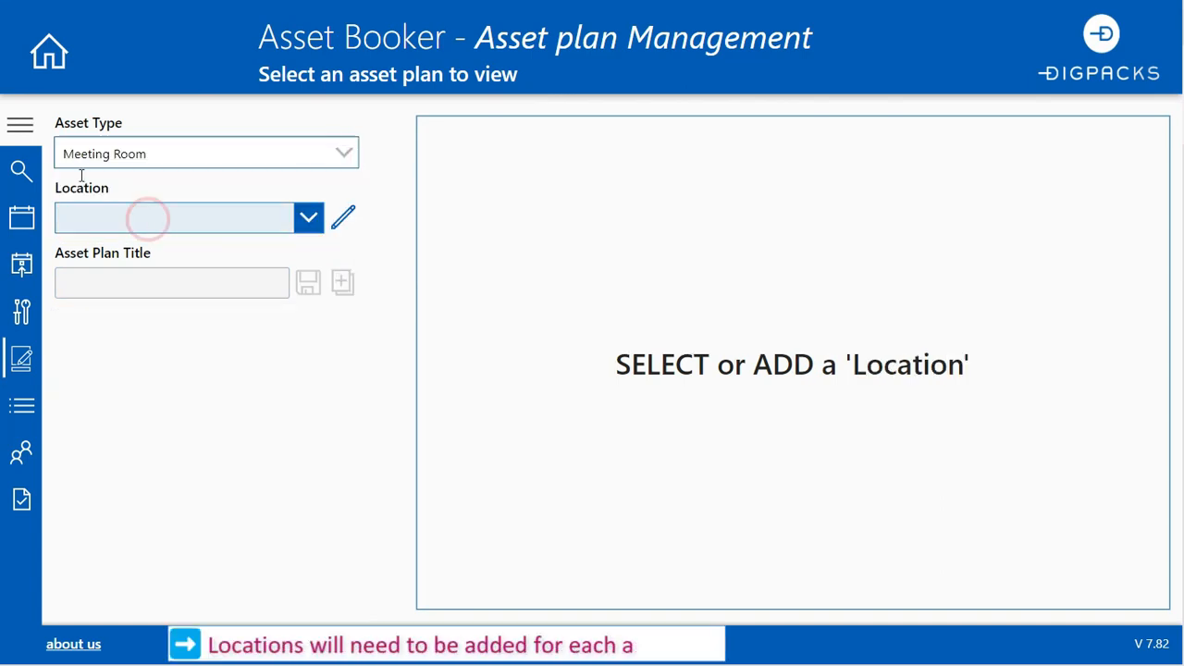
click(343, 218)
click(530, 184)
click(687, 246)
text(Hatfield)
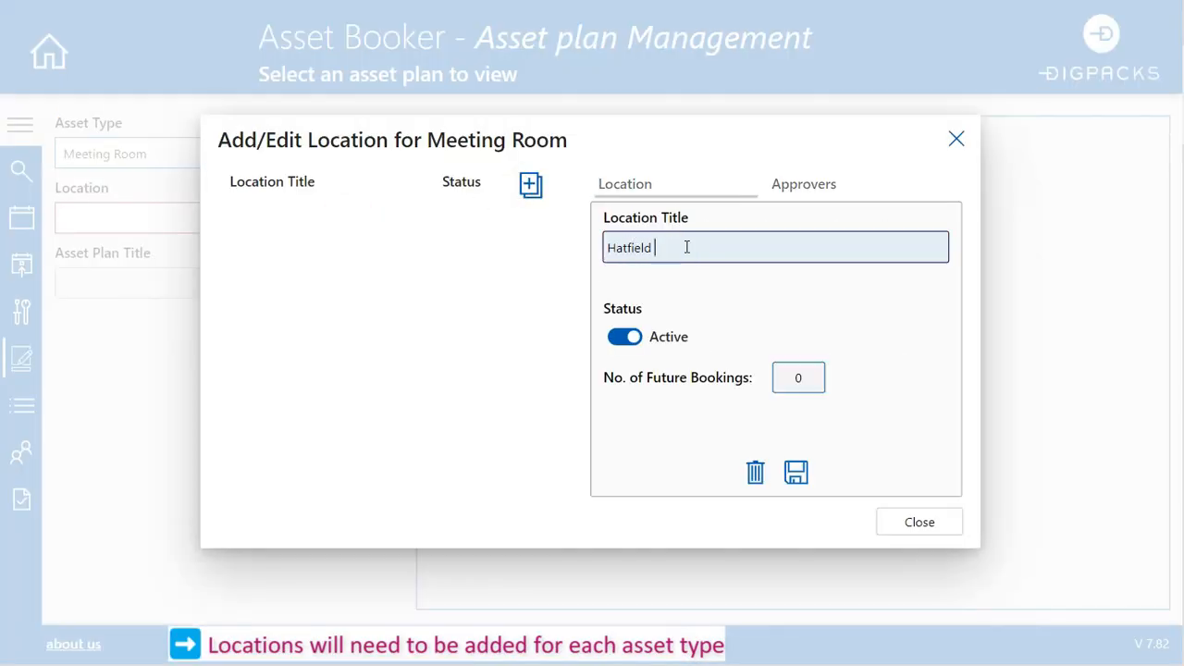
click(795, 472)
click(919, 521)
- Add and save a Meeting Room plan titled Ground Floor for Hatfield Office, using the image Hatfield - Ground Floor
click(215, 219)
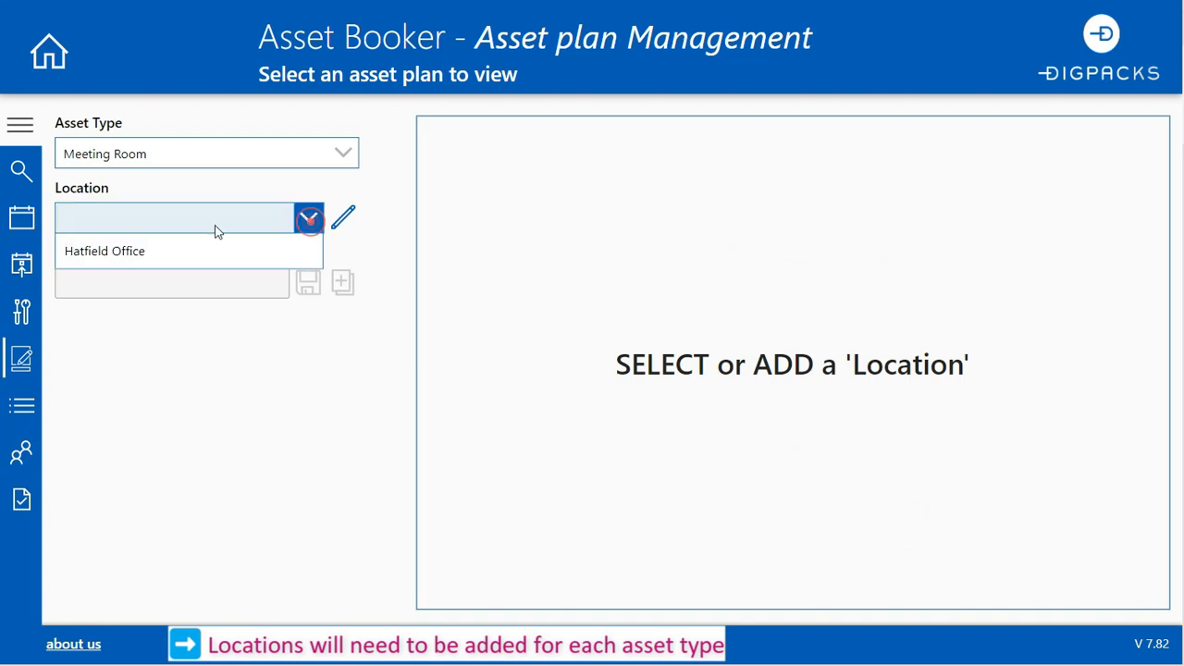
click(215, 250)
click(339, 285)
click(842, 365)
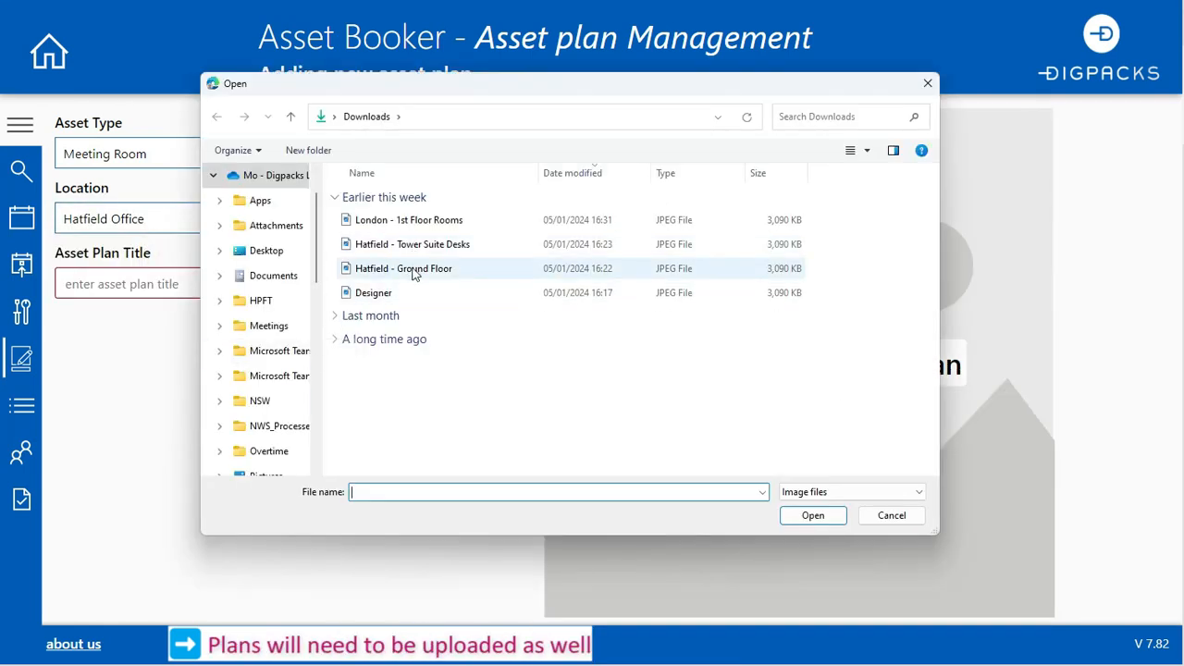
click(811, 520)
click(185, 283)
text(Ground Floor)
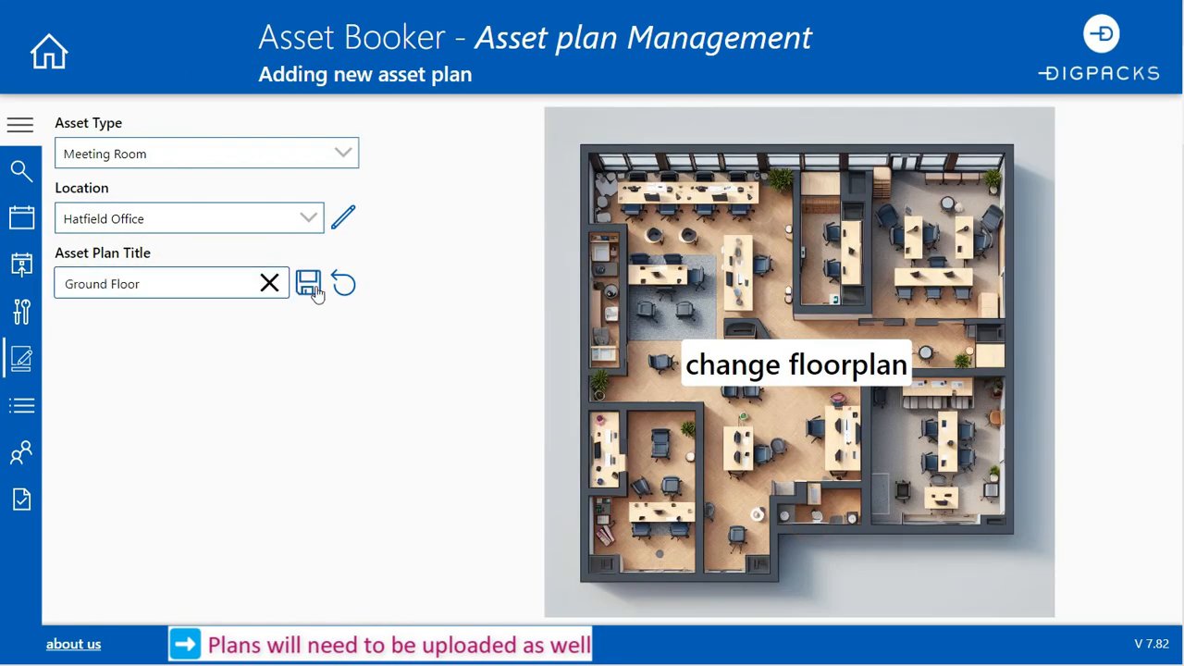
click(308, 285)
- Add and save Ground Floor plan information reading "There are desks and meeting rooms on this floor." plus a line beginning "Fire"
click(201, 358)
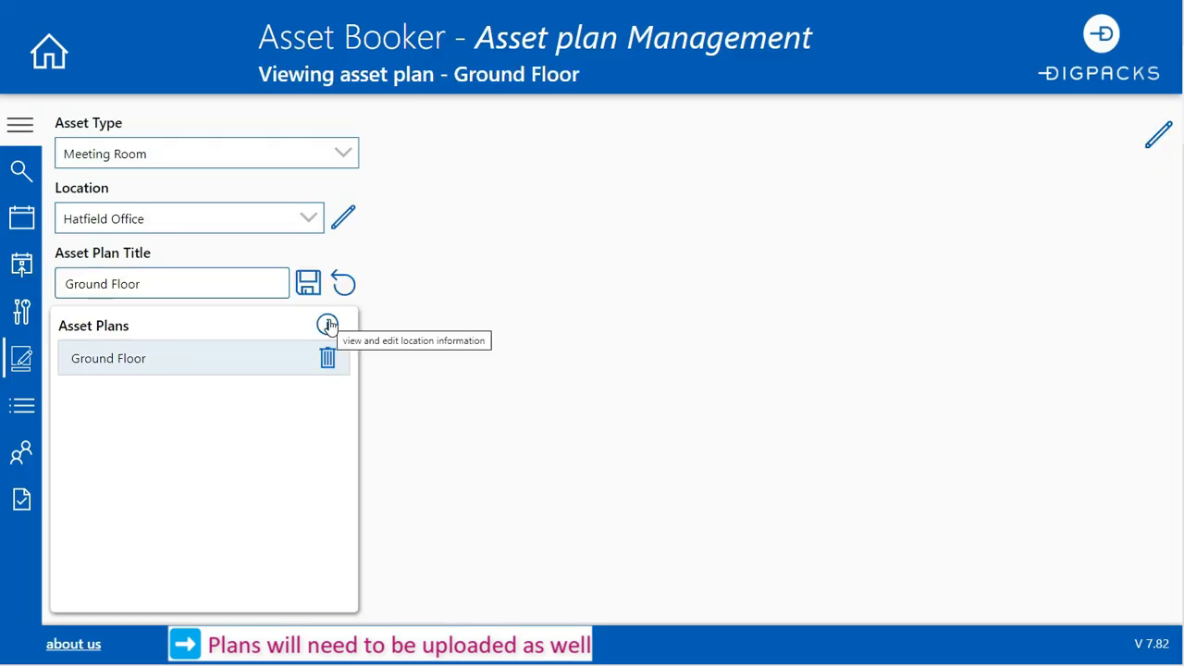
click(325, 320)
text(G)
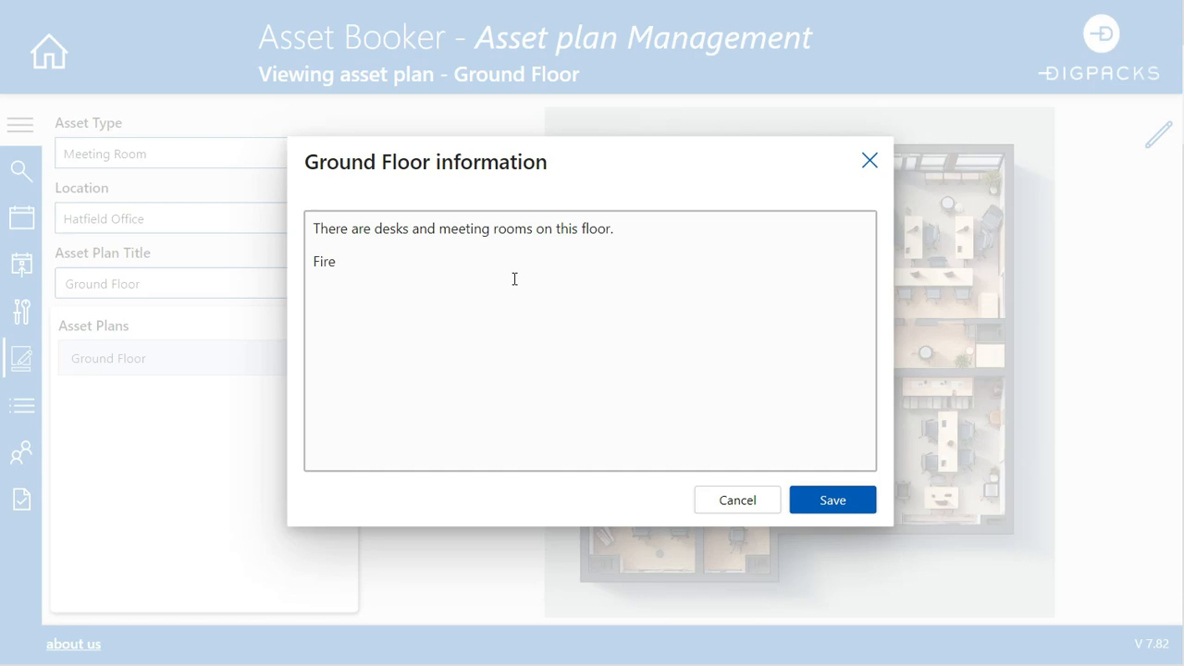
click(833, 500)
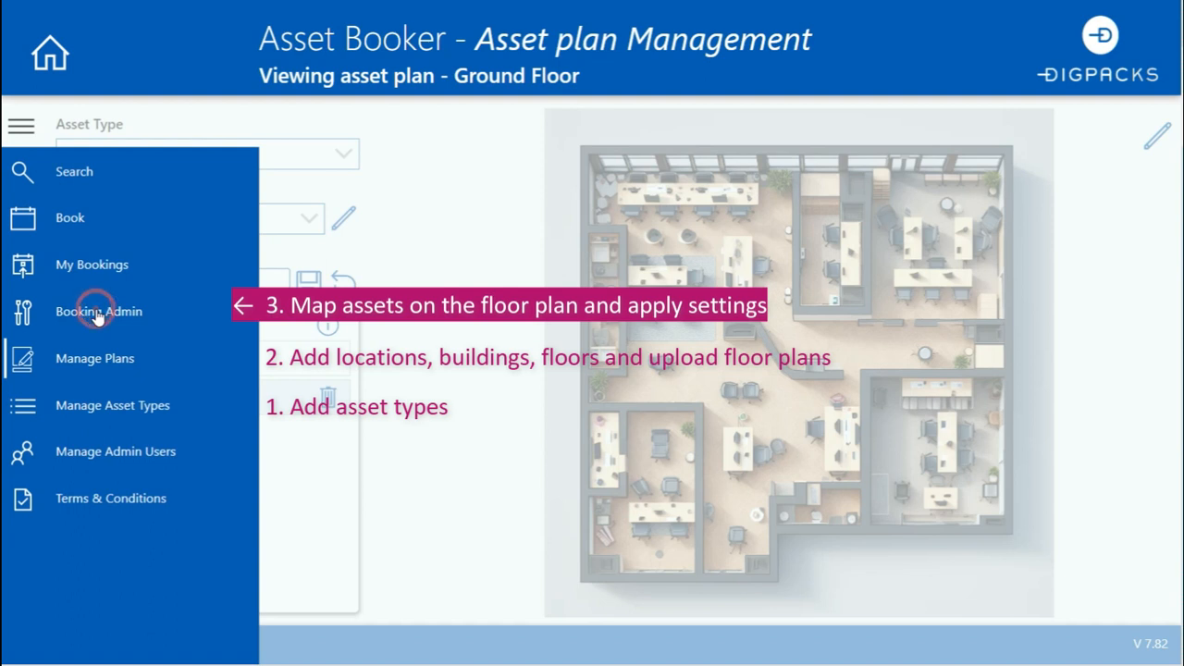
- Open the booking administration mapping page and load the Desk asset type, Hatfield Office location and Tower Suite plan
click(97, 312)
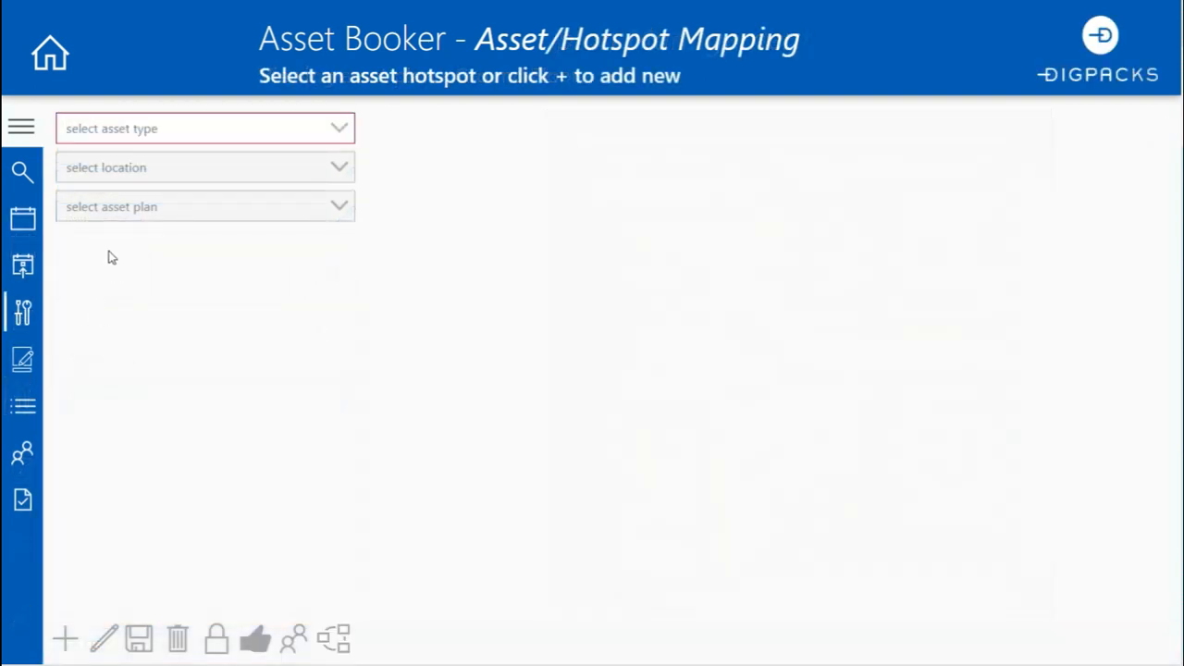
click(331, 135)
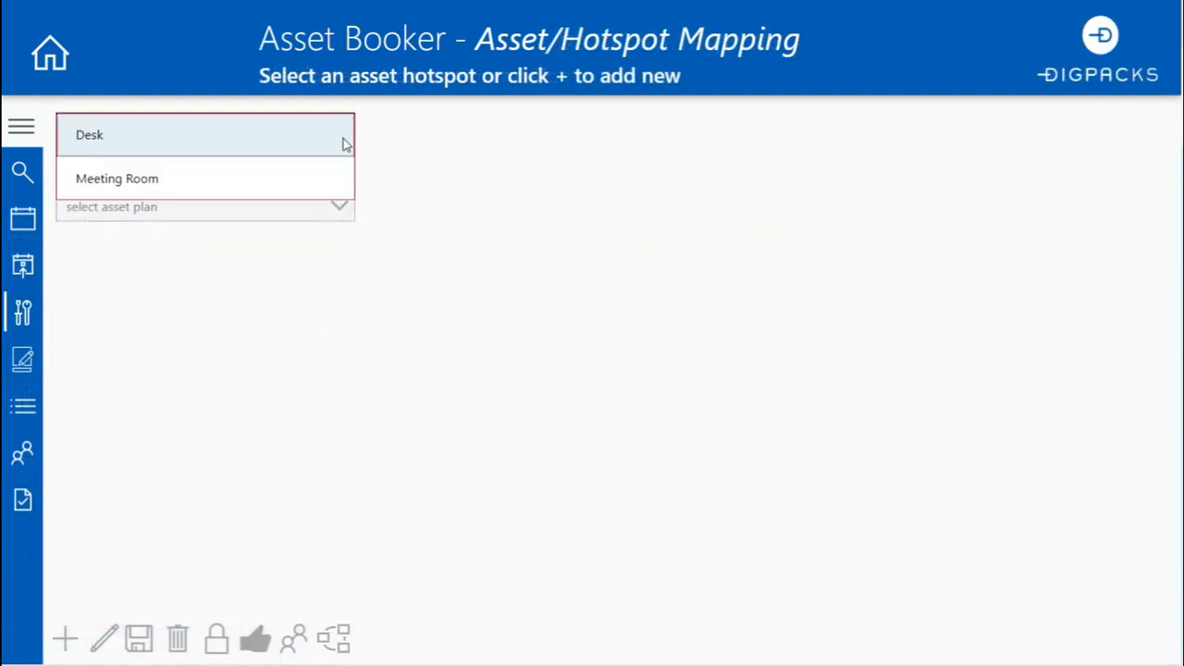
click(97, 148)
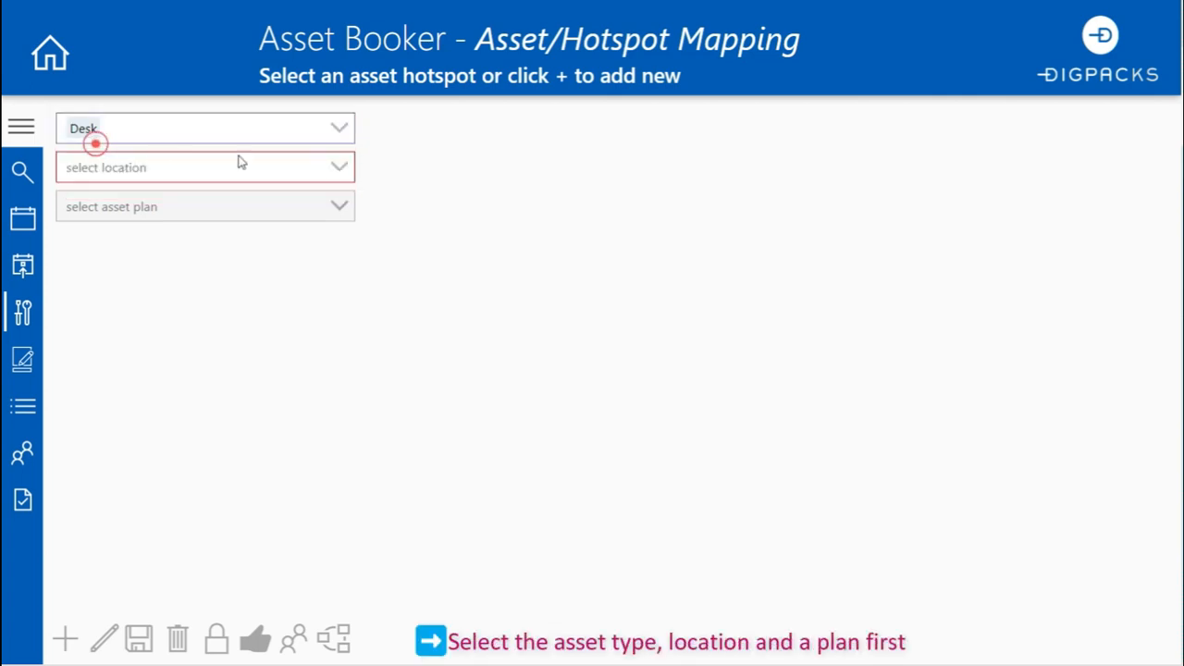
click(338, 166)
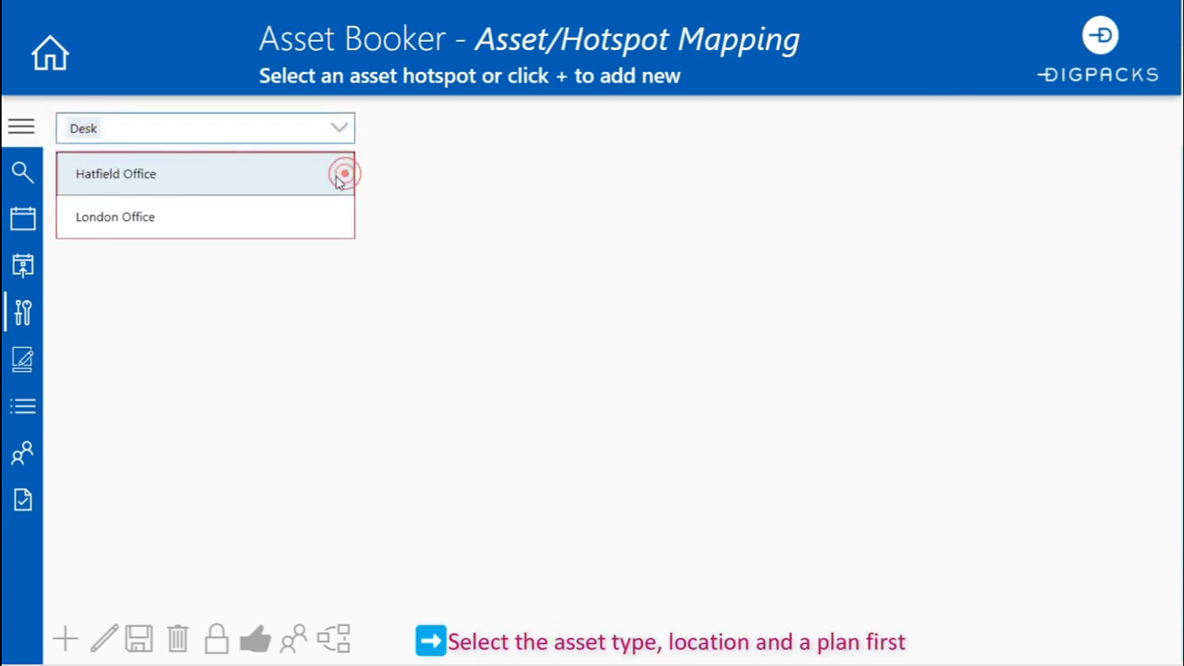
click(168, 188)
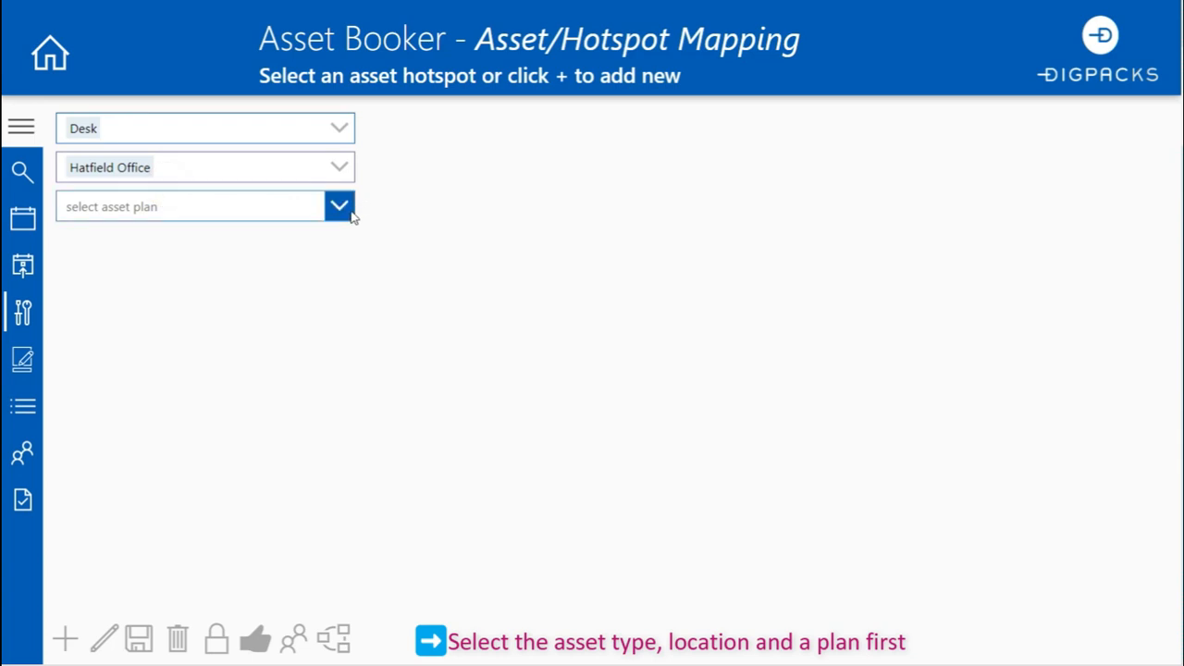
click(349, 212)
click(146, 215)
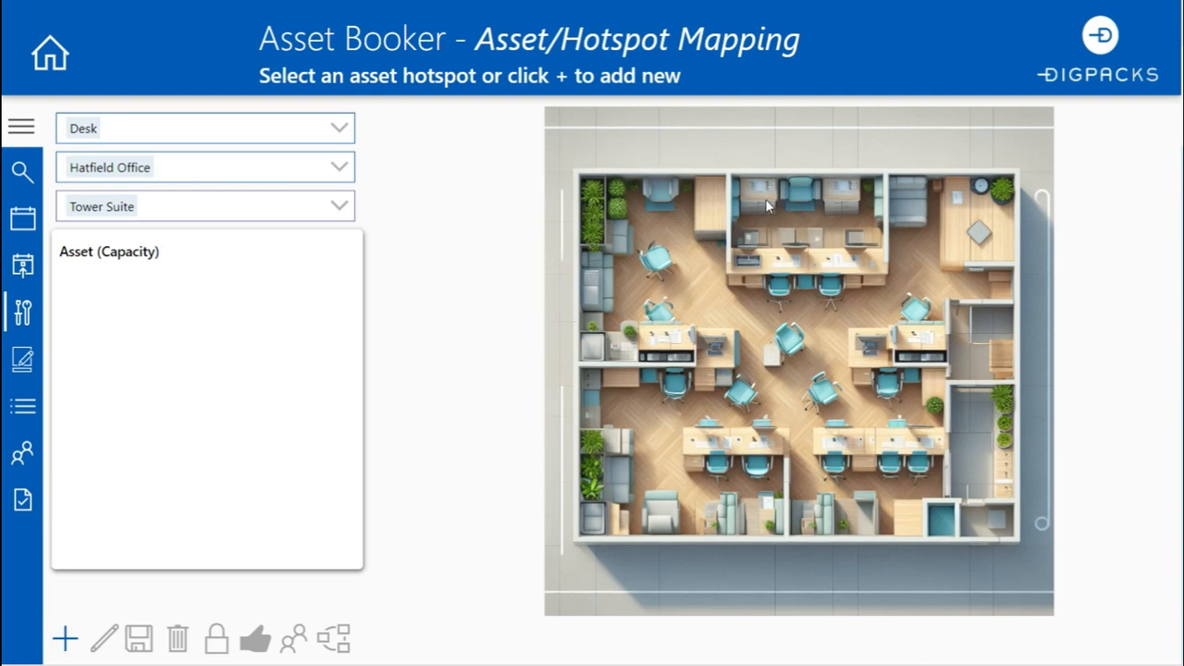
- Add a bookable hotspot and fit its frame over the desk near the plan's left side, just above the middle wall
click(62, 636)
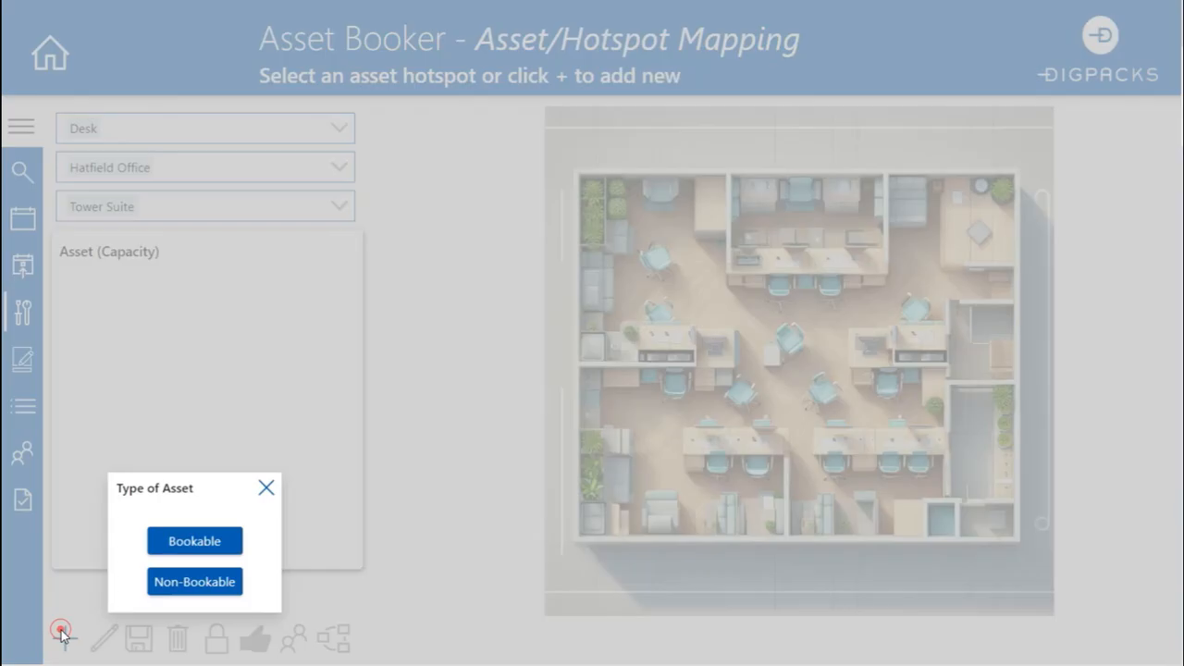
click(193, 542)
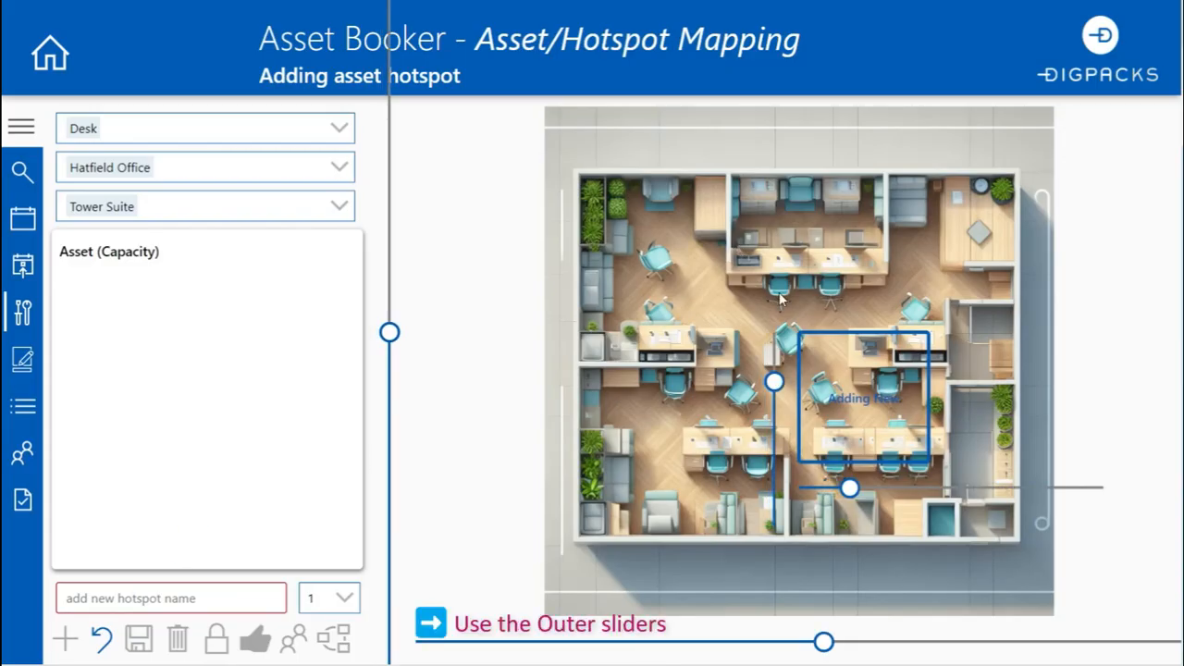
drag(819, 647, 651, 643)
drag(390, 332, 389, 297)
drag(615, 346, 625, 322)
drag(689, 387, 661, 389)
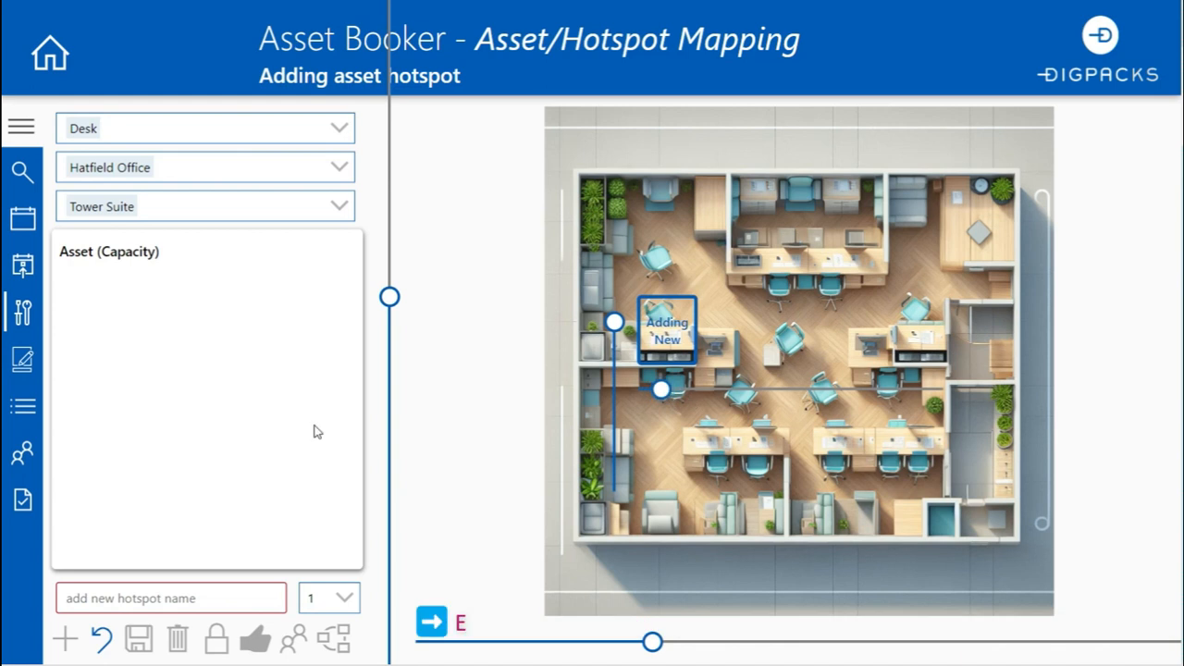
- Name the new hotspot TS 1 and save it
click(157, 594)
text(TS 1)
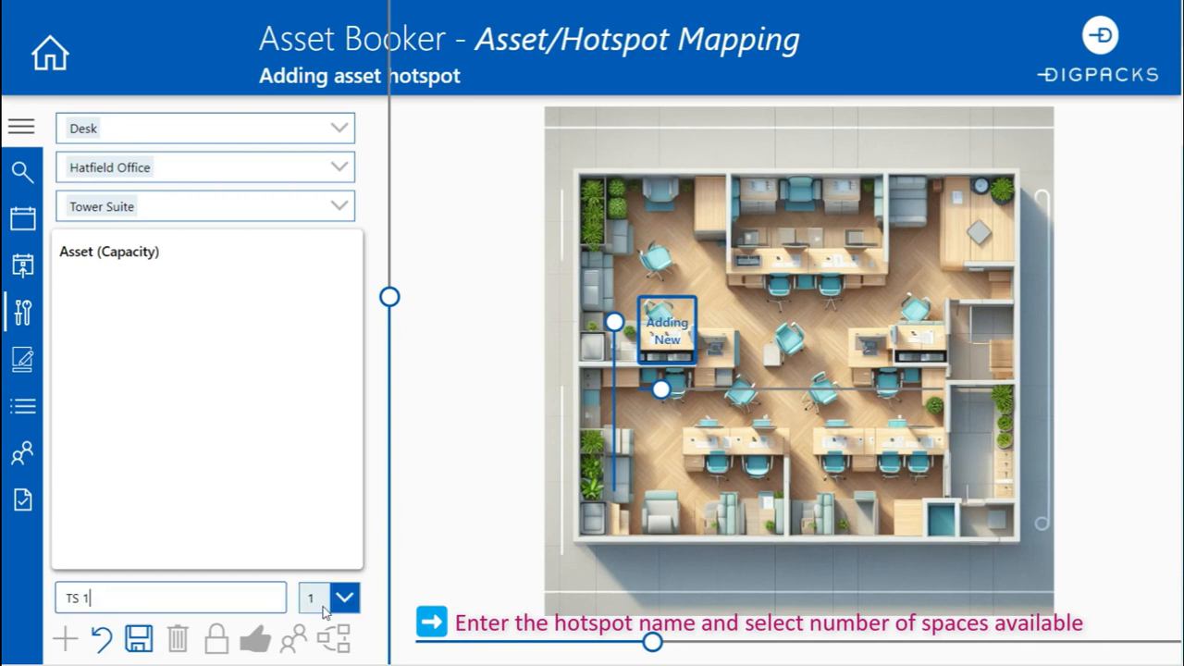
click(139, 639)
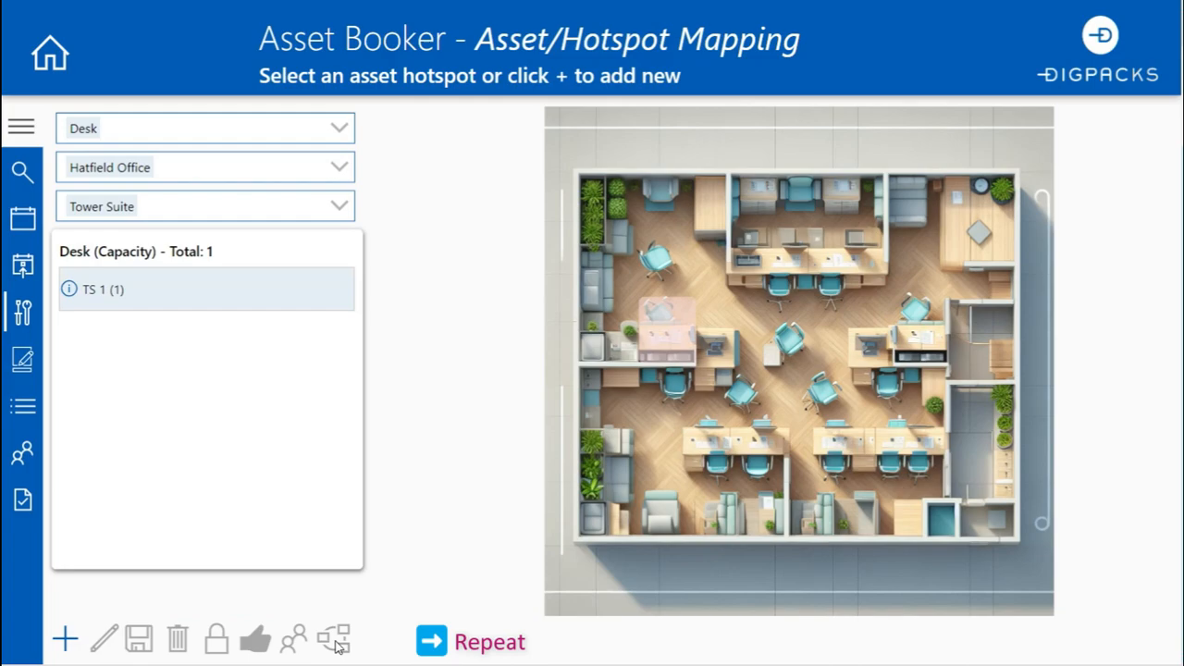
- Add and save a bookable hotspot named TS 2 over the left desk below the upper central room
click(68, 647)
click(195, 541)
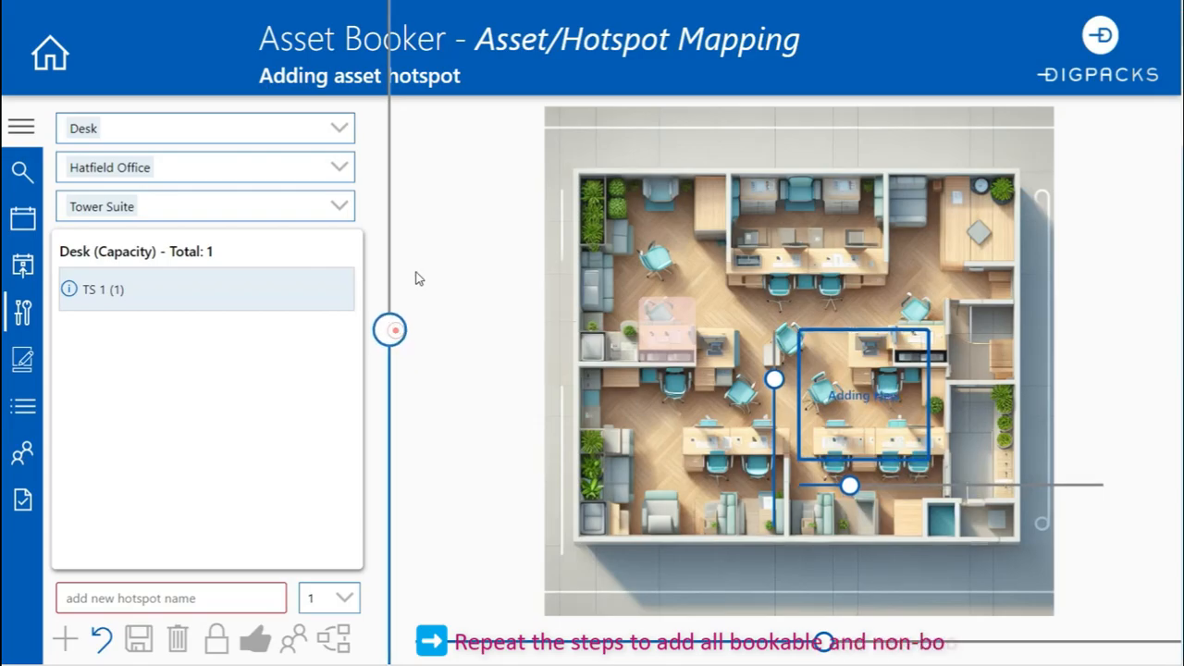
drag(849, 394, 760, 335)
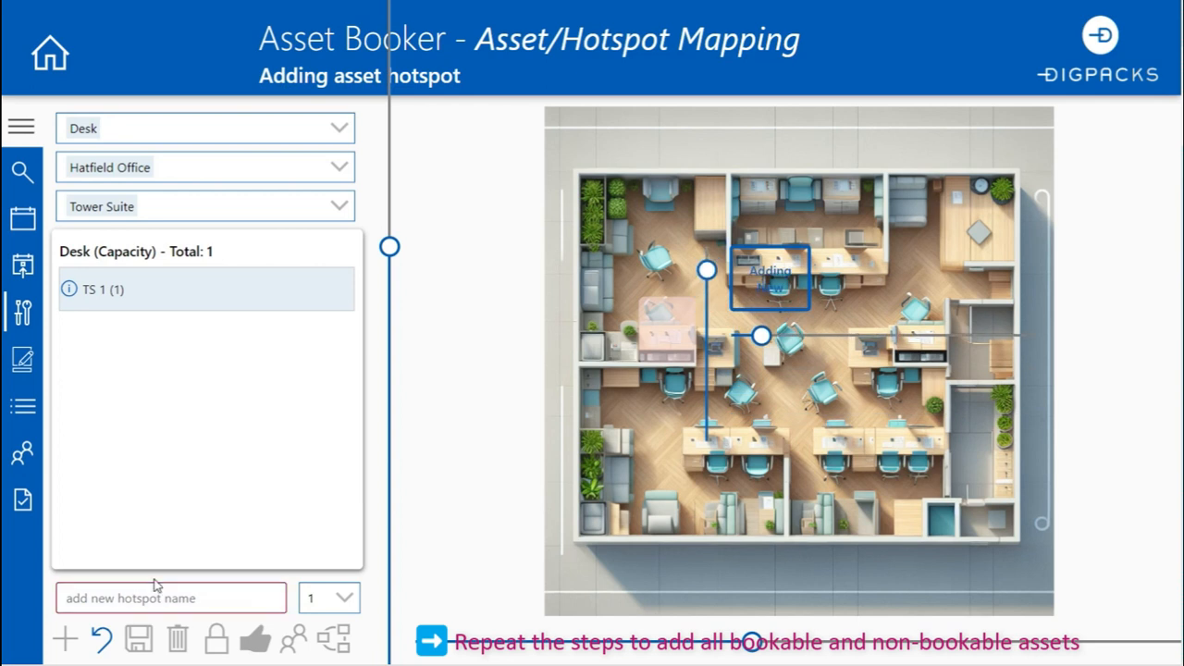
click(152, 598)
text(TS 2)
click(139, 638)
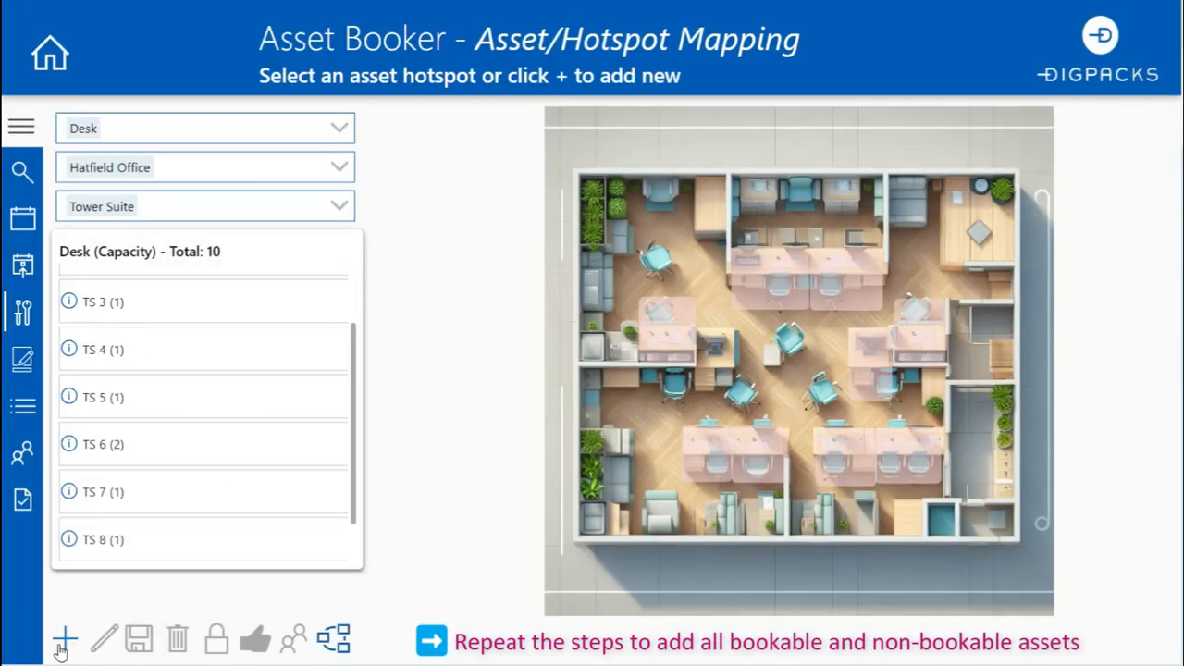
- Add a non-bookable hotspot and fit its frame over the lounge area in the plan's upper-left corner
click(61, 645)
click(180, 582)
drag(824, 640, 616, 640)
drag(390, 333, 393, 180)
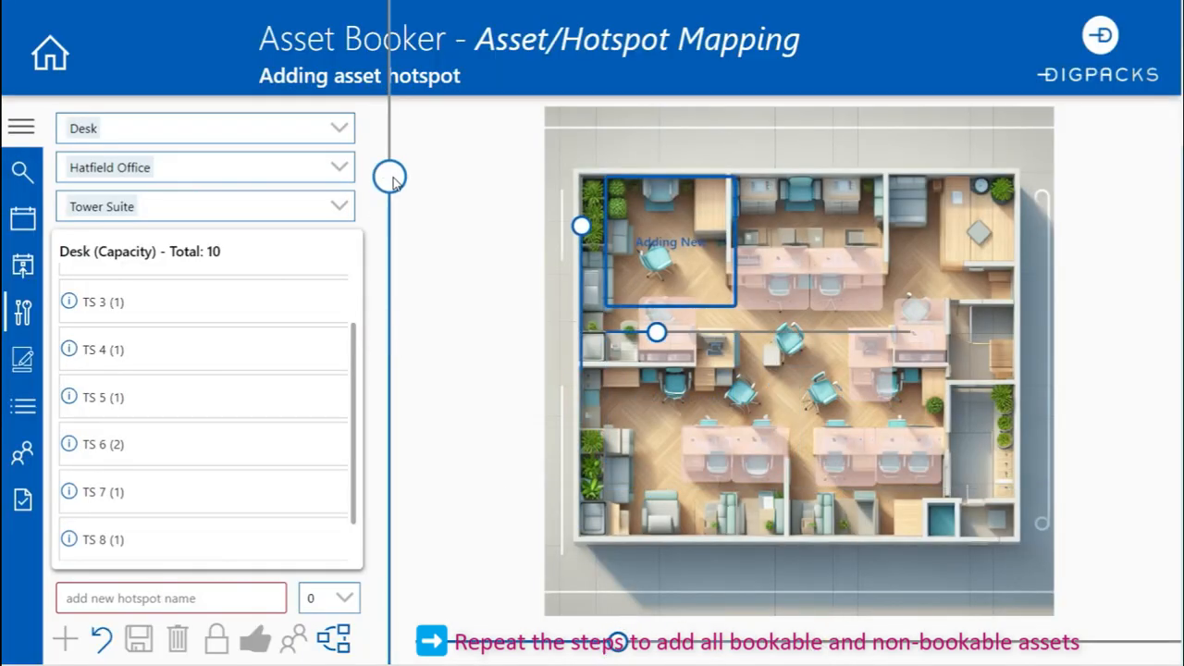
drag(656, 331, 654, 308)
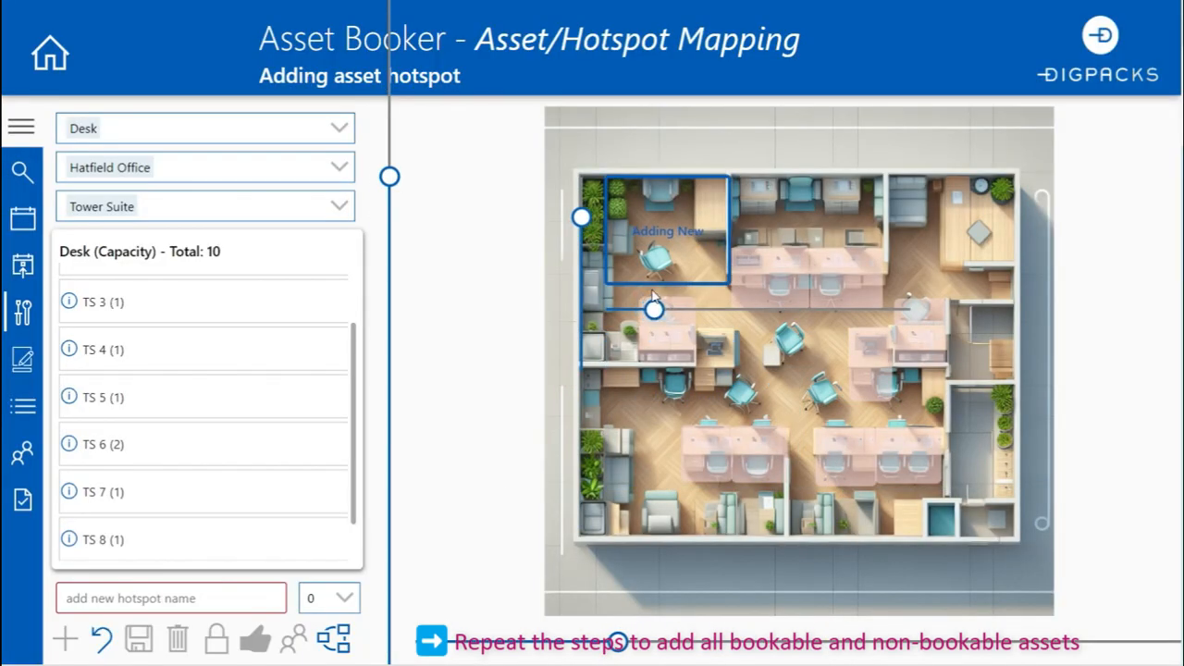
drag(617, 641, 592, 641)
drag(558, 219, 558, 225)
drag(629, 327, 640, 331)
- Name the non-bookable hotspot Rest Area, set its capacity to 3 and save it
click(175, 595)
text(Rest Area)
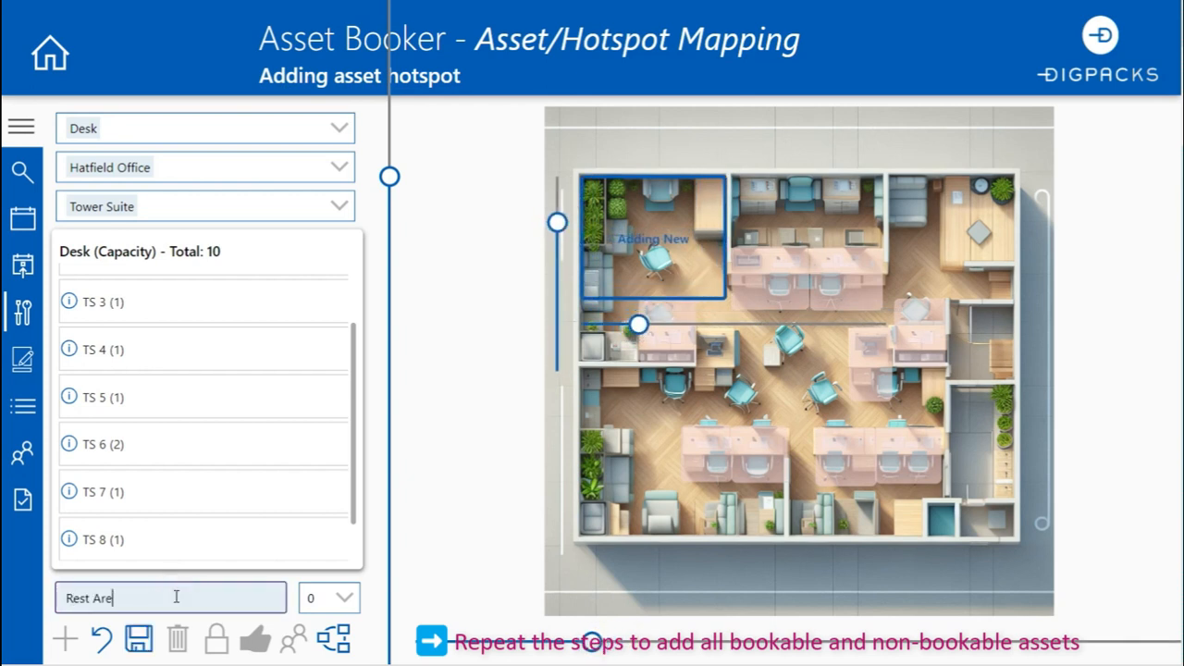
click(323, 601)
click(314, 356)
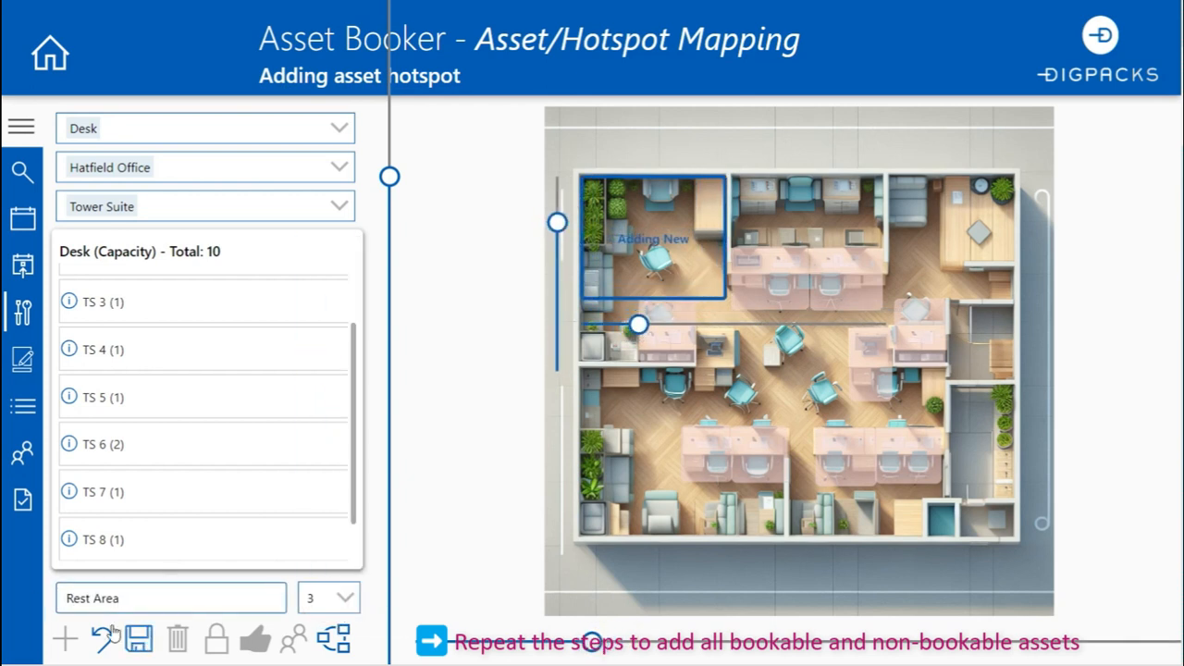
click(141, 639)
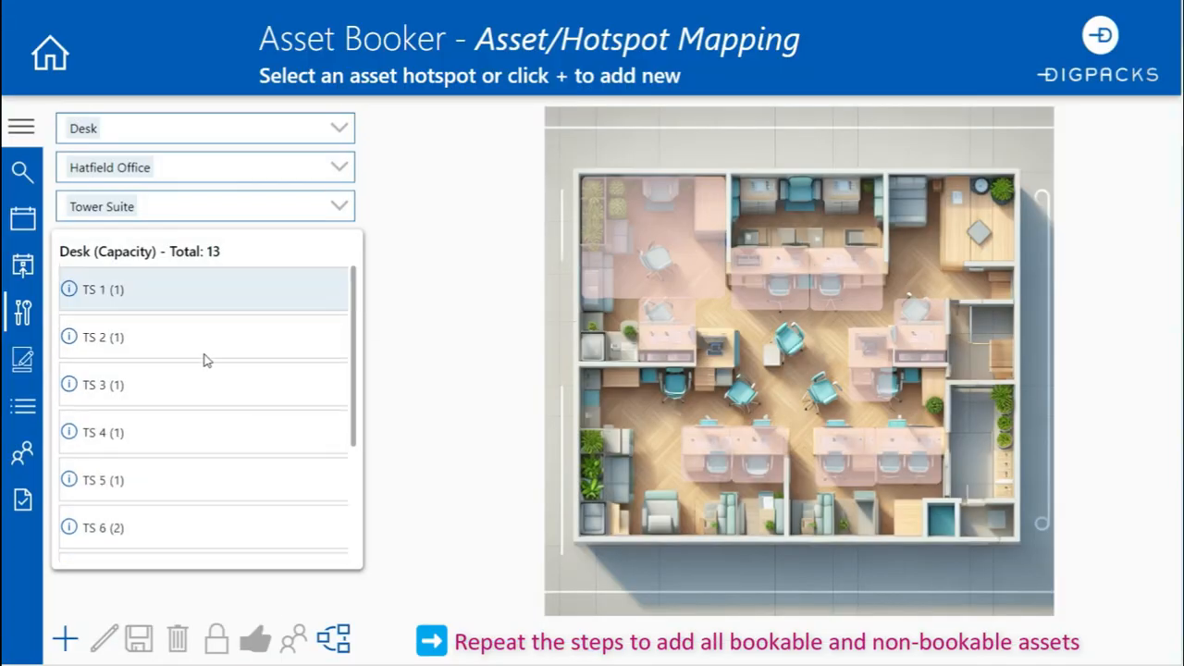
- Add the properties "19 inch Monitor" and "Adjustable chair" to desk TS 1
click(680, 344)
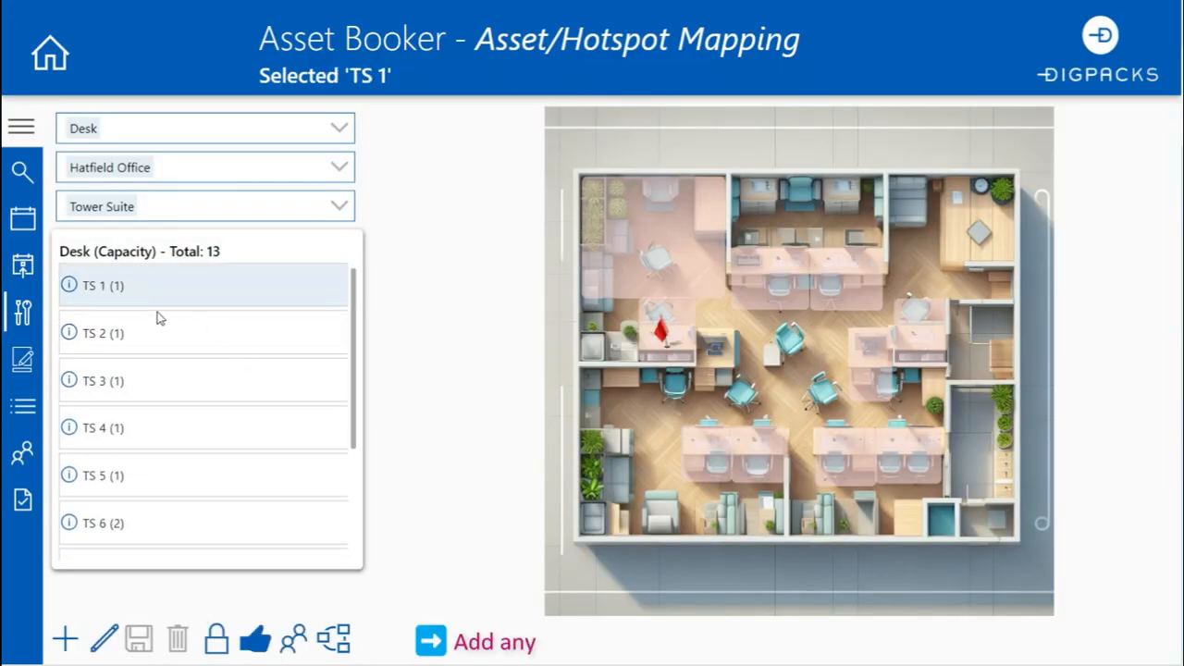
click(68, 286)
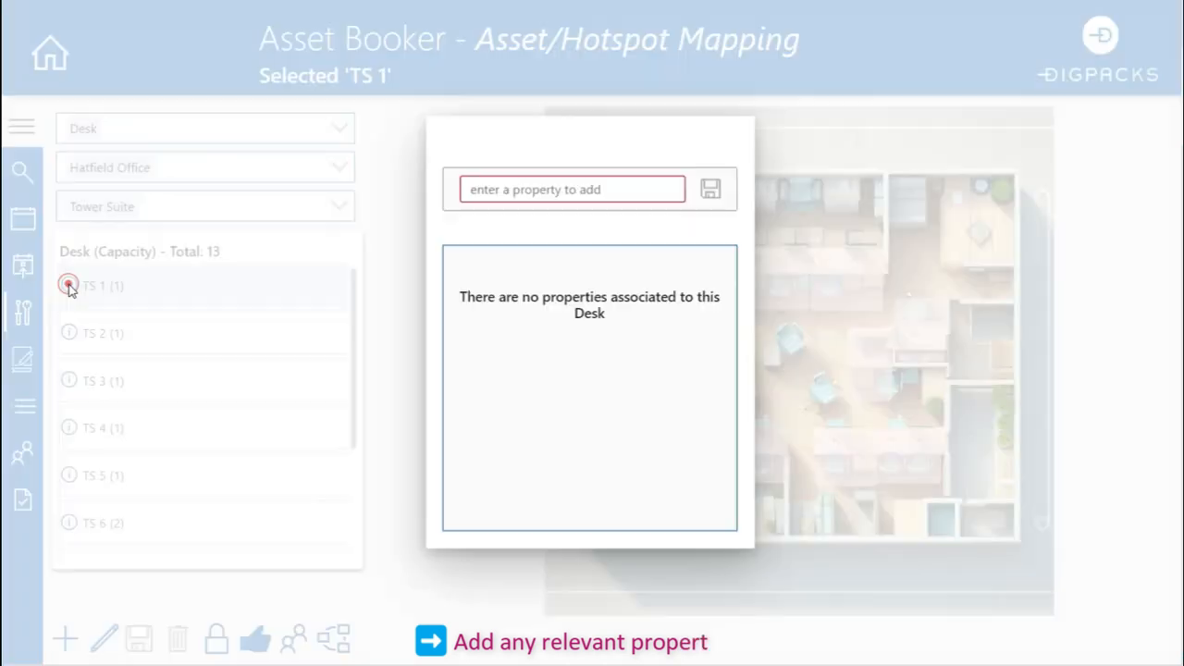
click(581, 191)
text(19 inch Monitor)
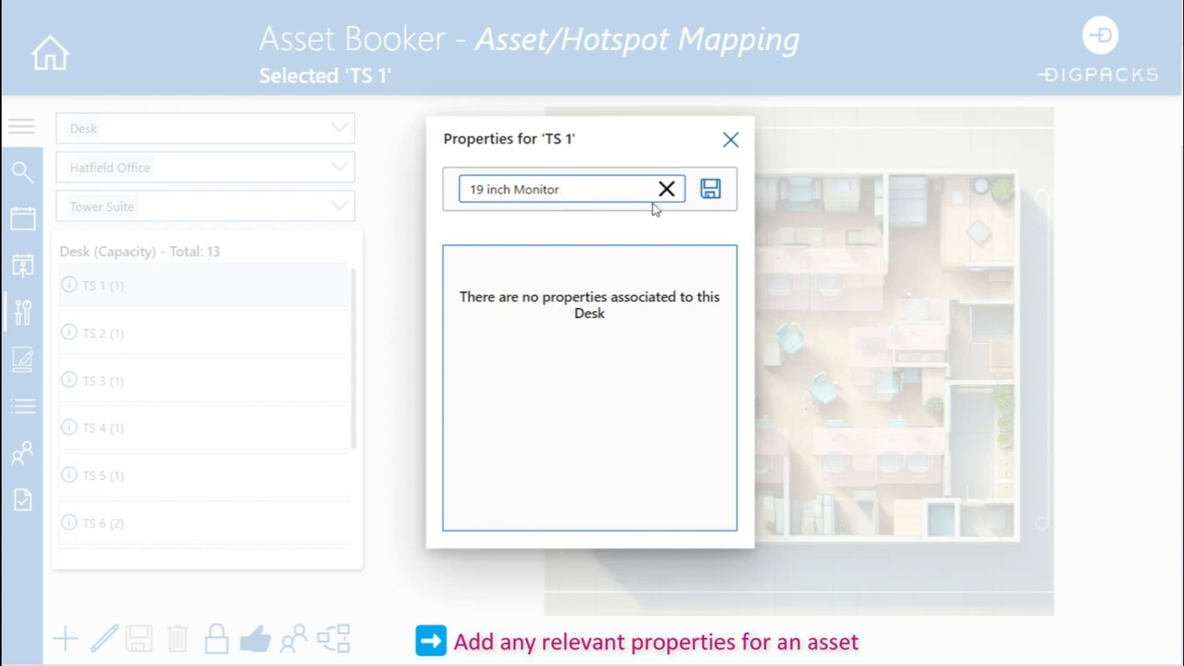
click(710, 198)
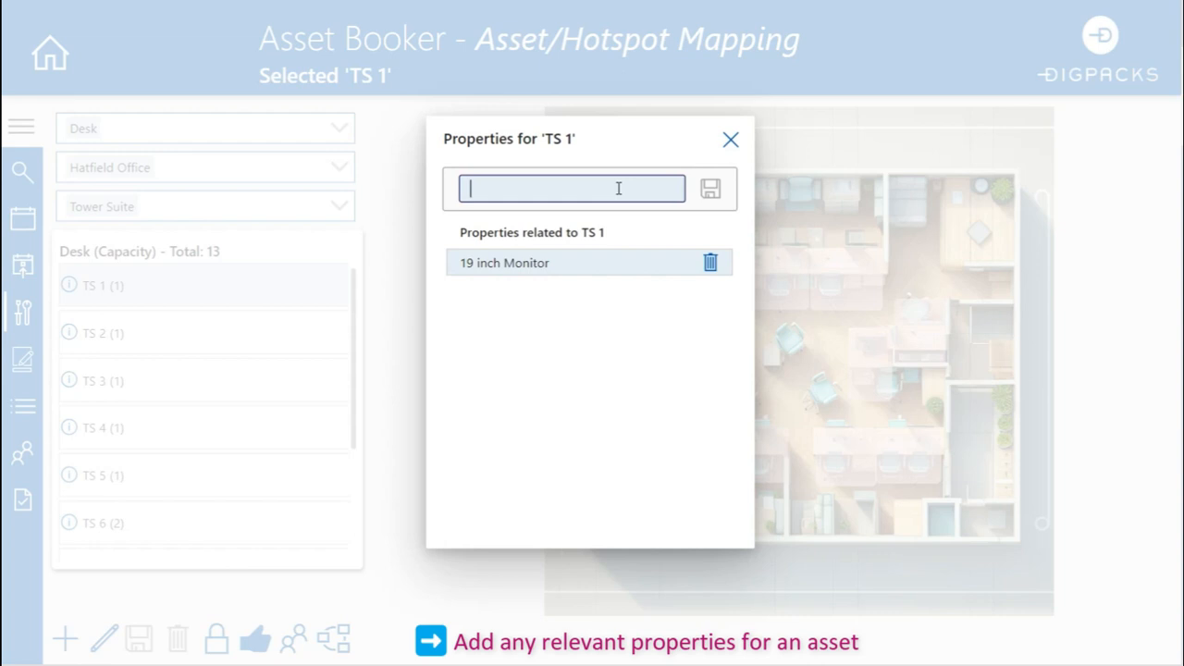
click(618, 188)
text(Adjustable chair)
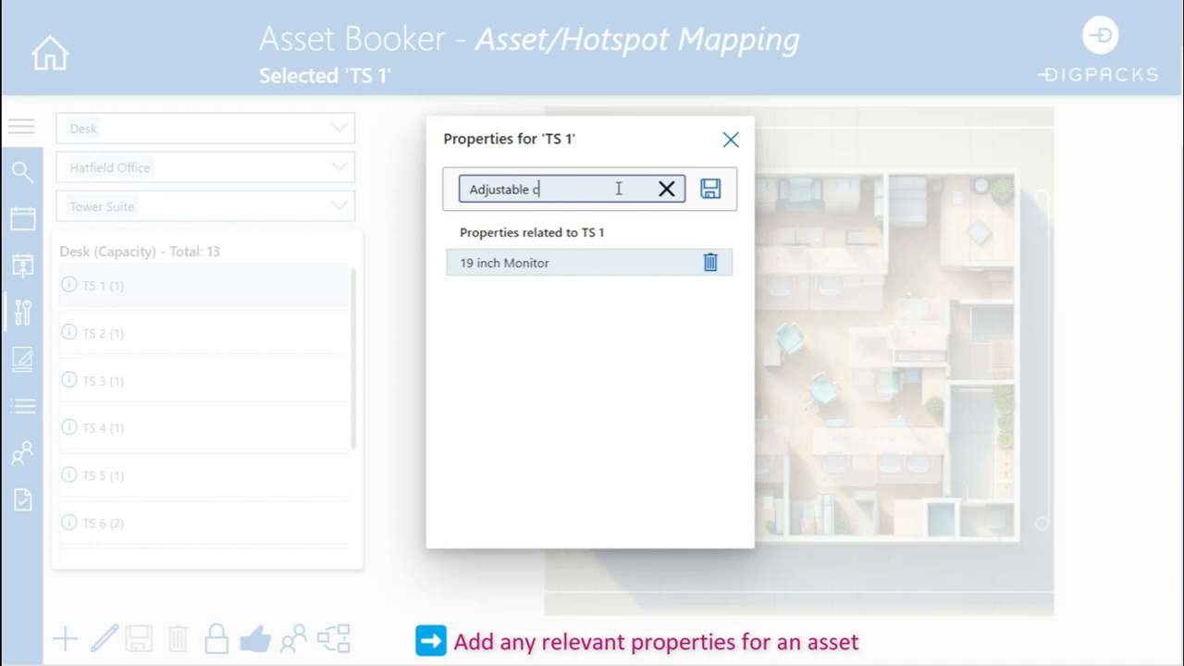
click(711, 189)
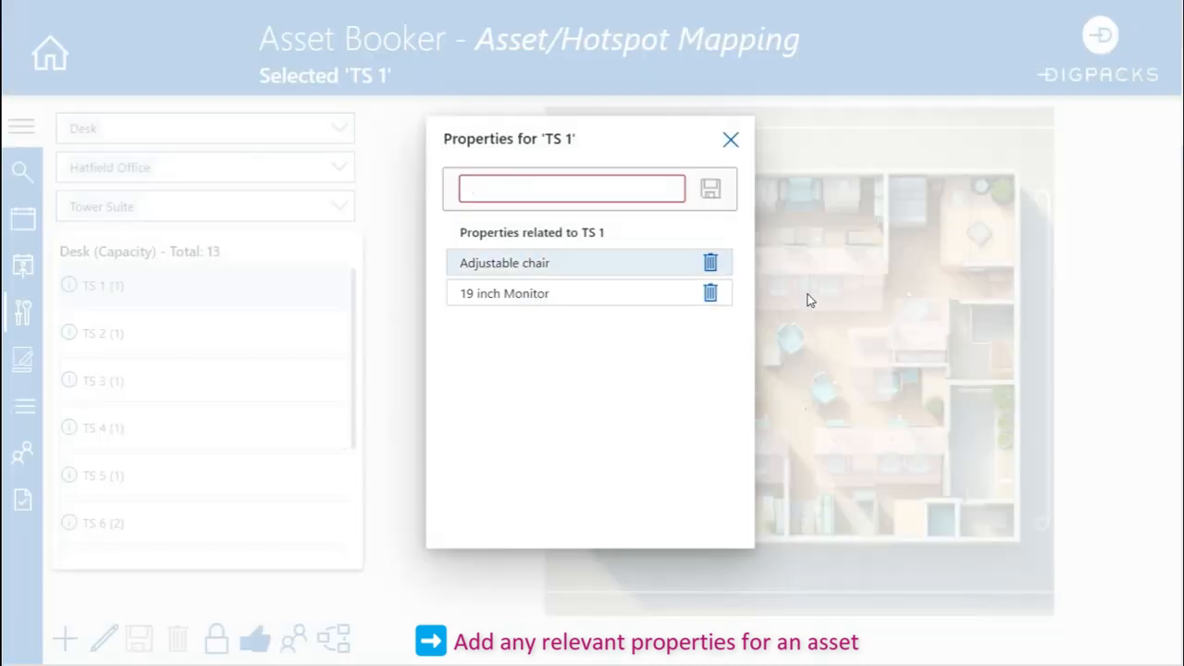
click(732, 143)
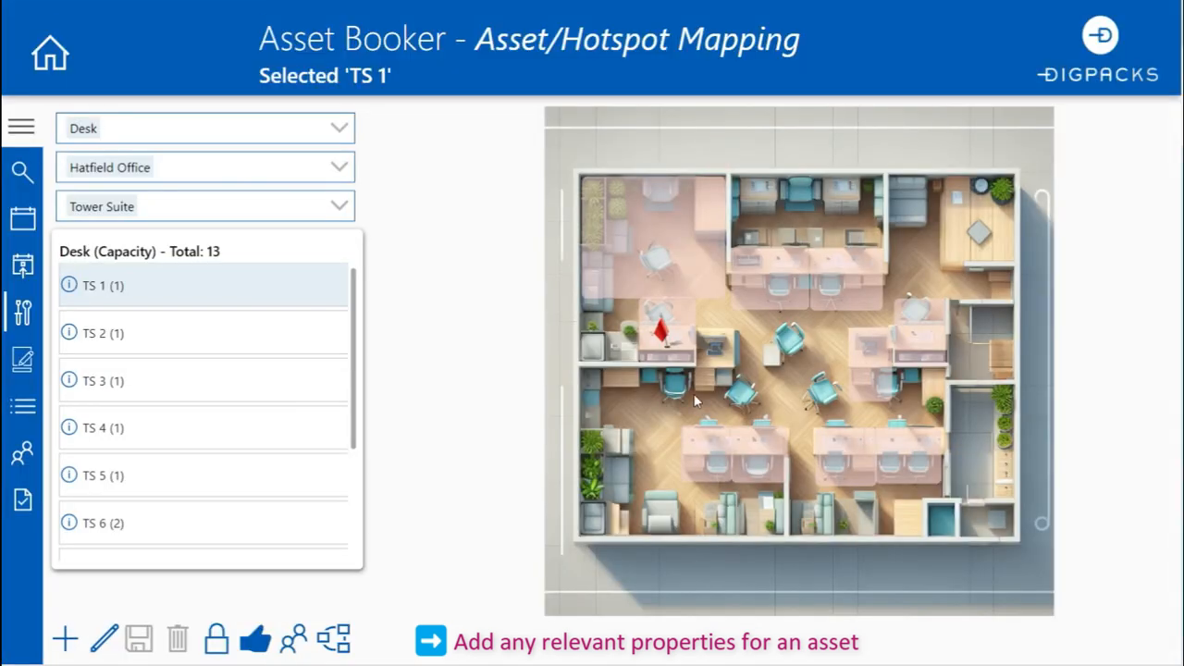
- Add the property "Close to fire exit" to desk TS 5
click(925, 321)
click(69, 298)
click(608, 198)
text(Close to fire exit)
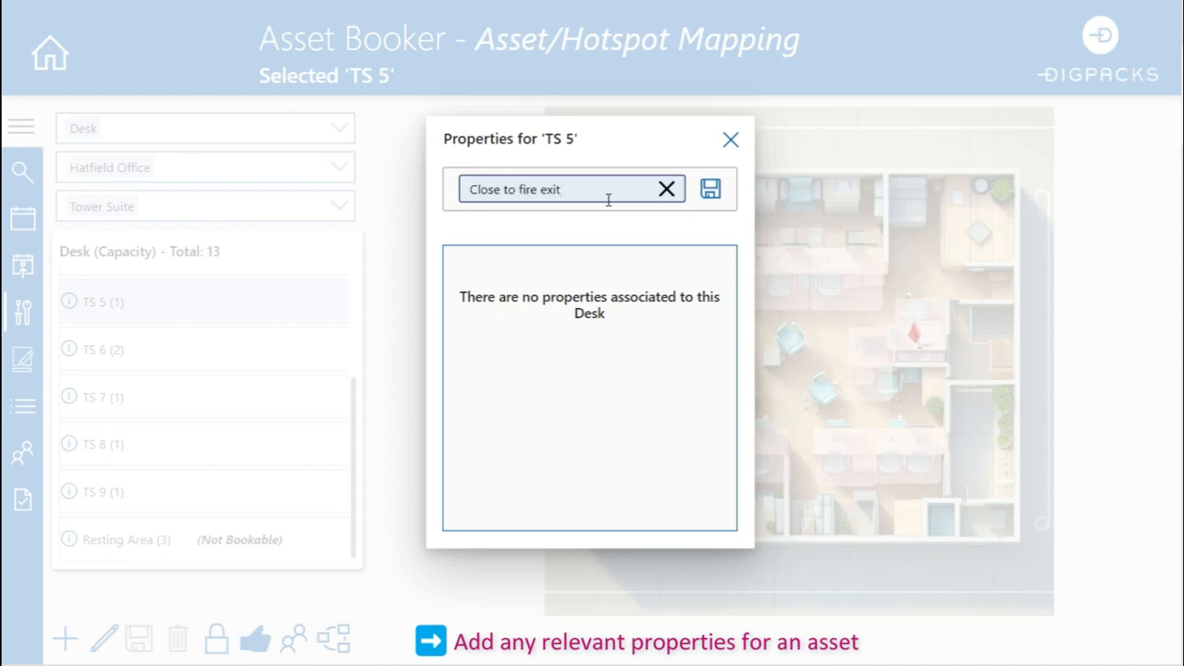
click(711, 189)
click(729, 139)
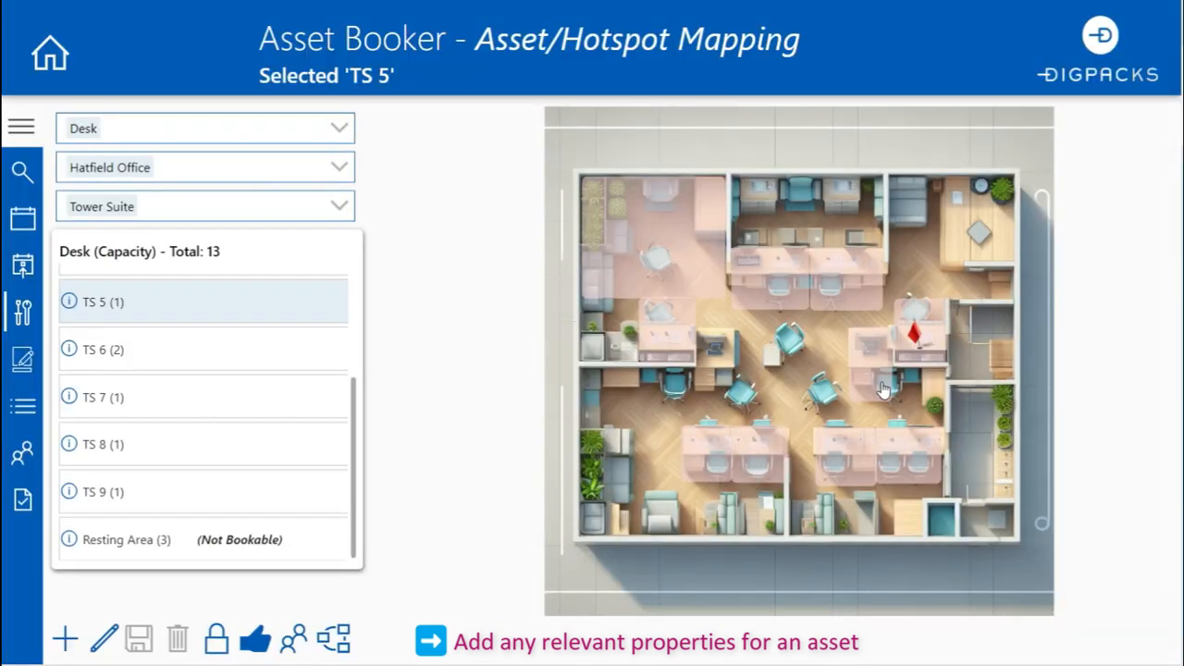
click(703, 459)
click(68, 491)
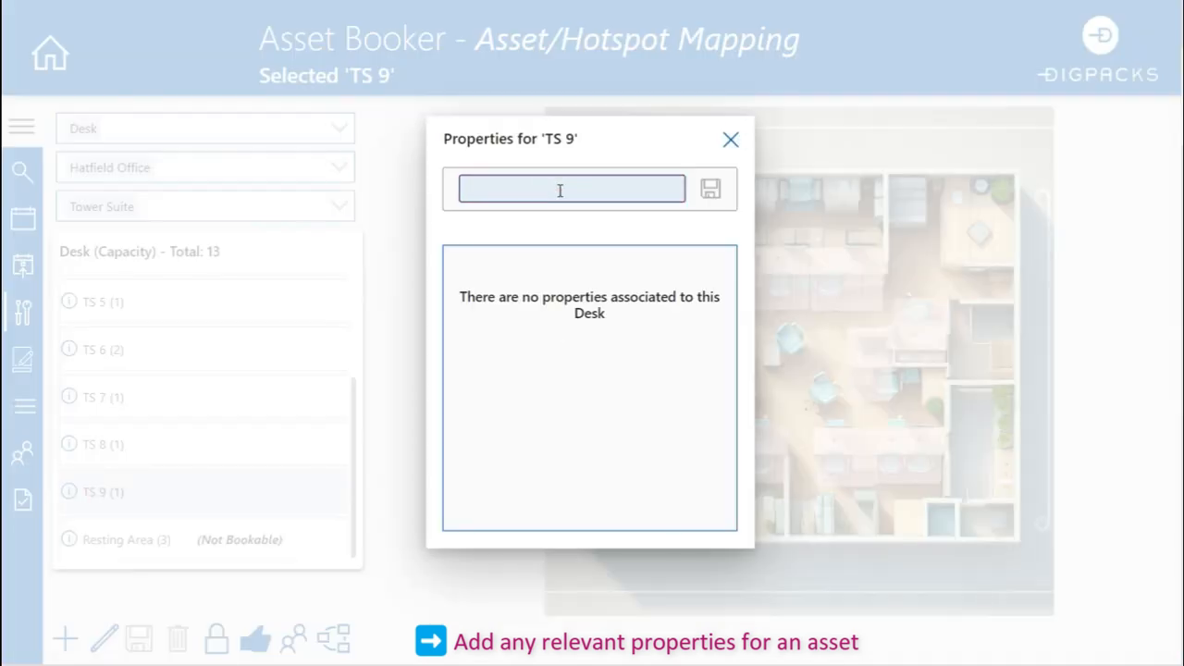
click(737, 143)
click(851, 292)
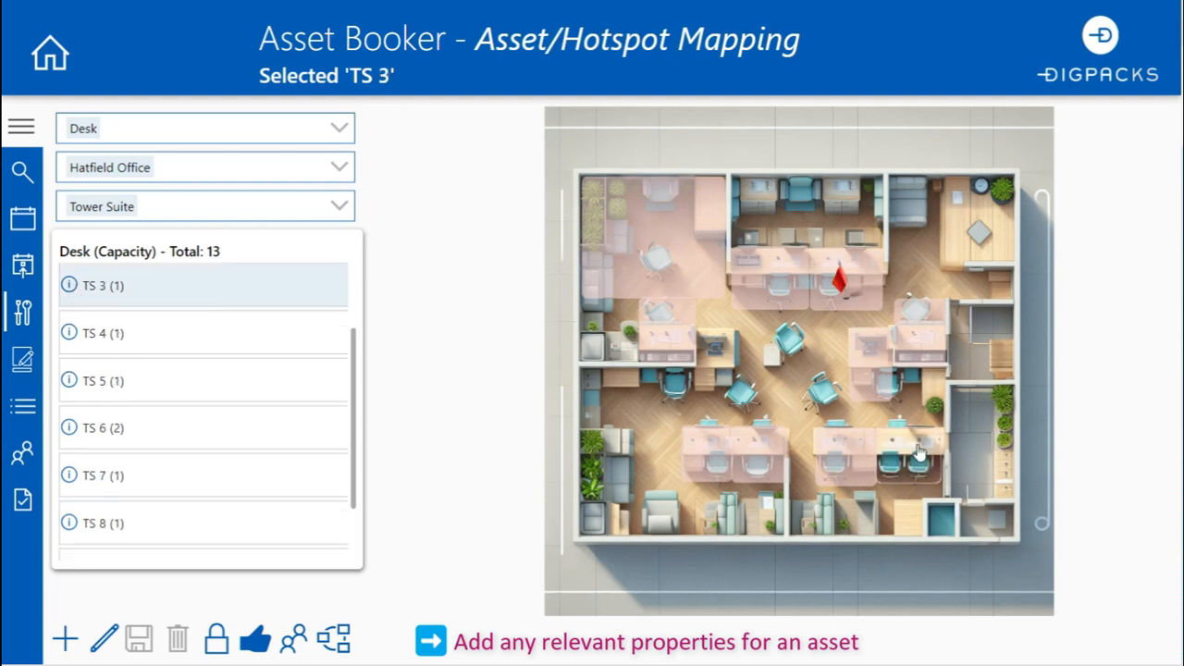
click(902, 455)
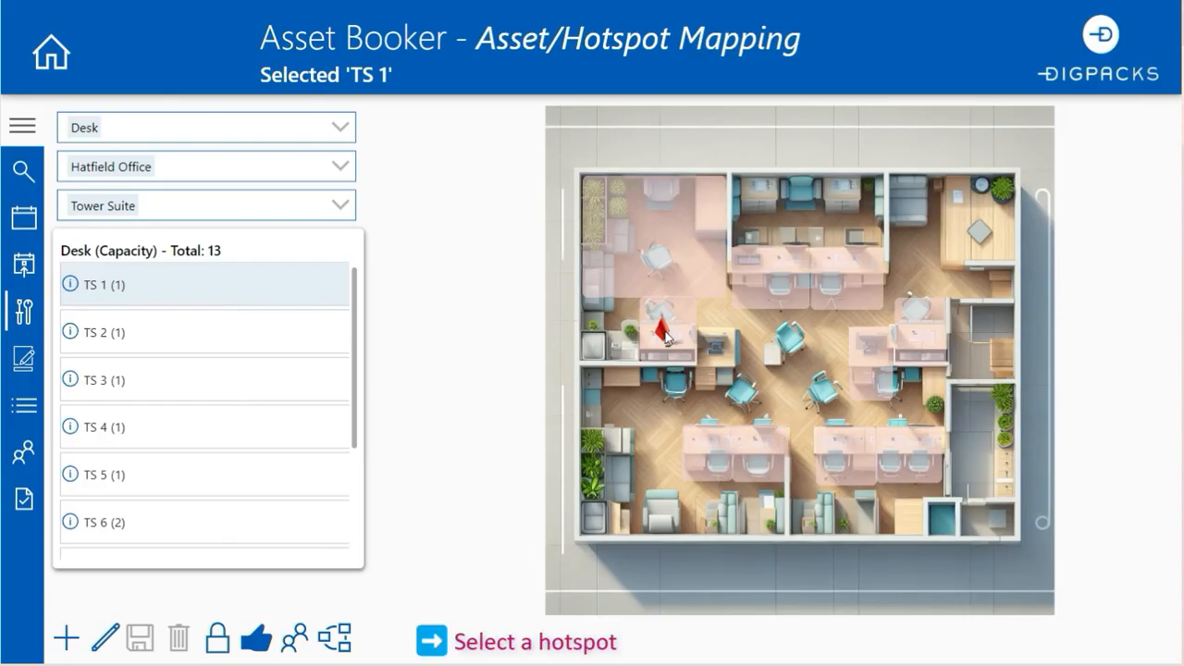
- Set aside desk TS 1, adding and selecting the new reason "Floor Manager's Desk", and save the setting
click(216, 642)
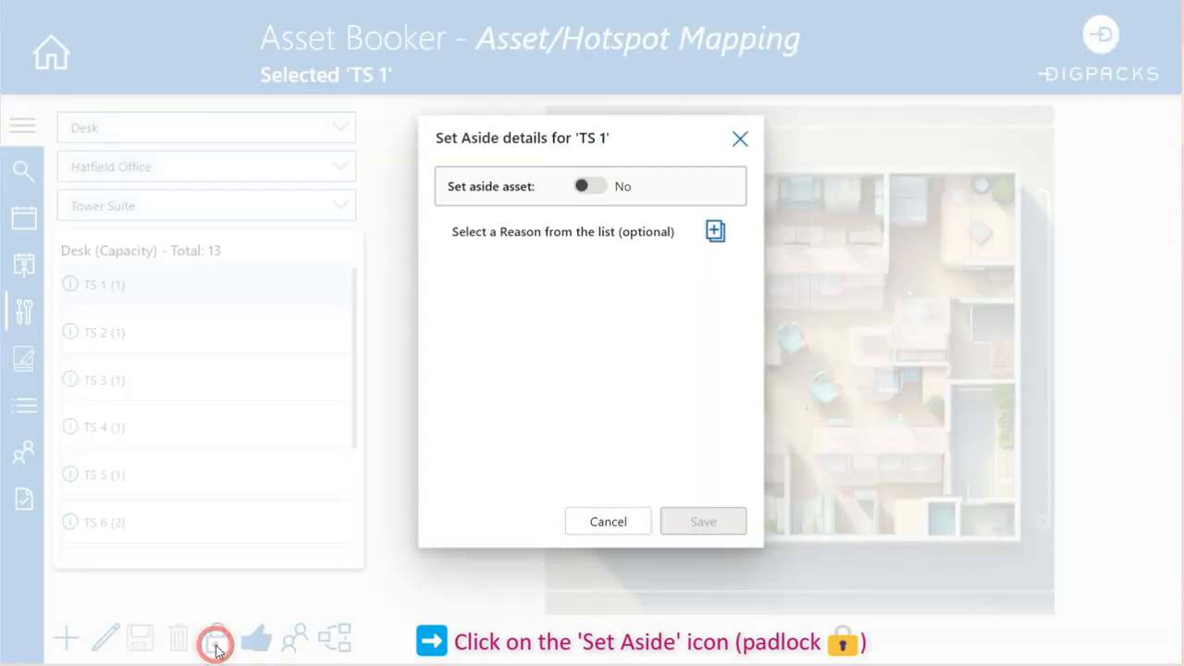
click(593, 189)
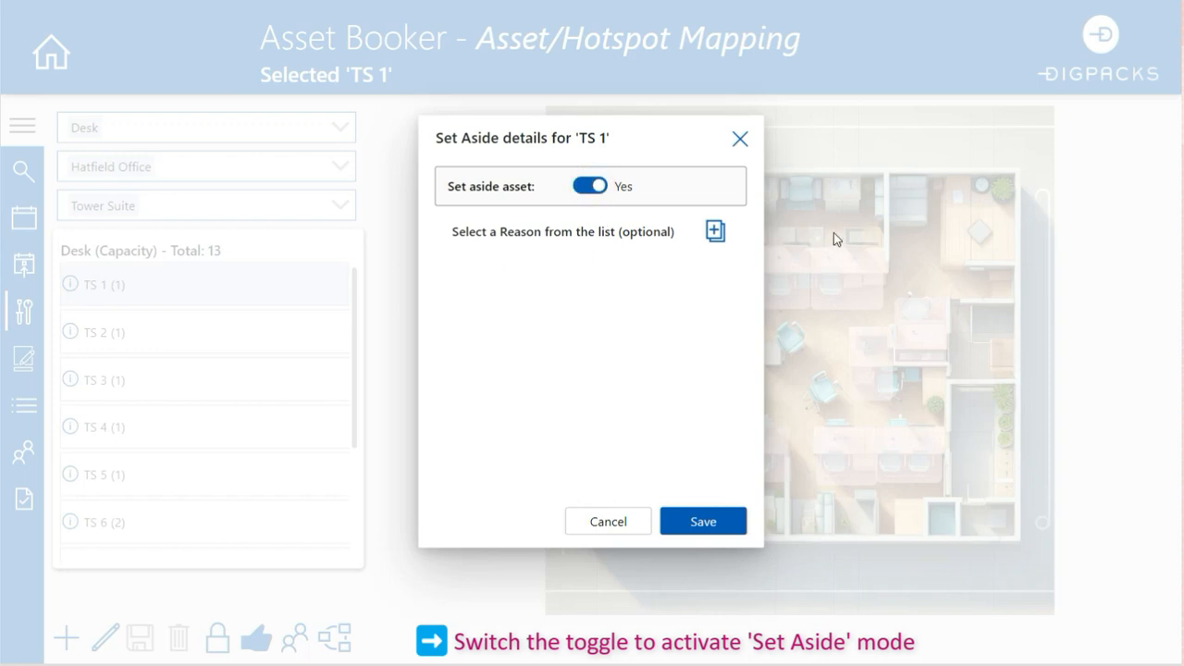
click(715, 232)
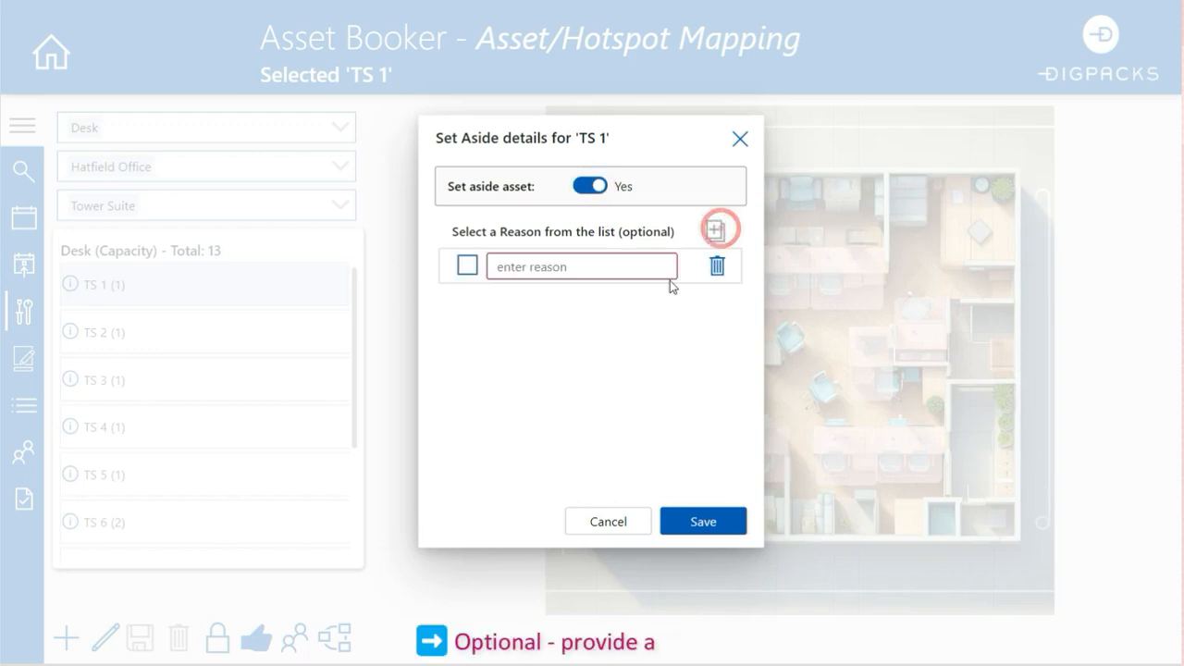
click(546, 265)
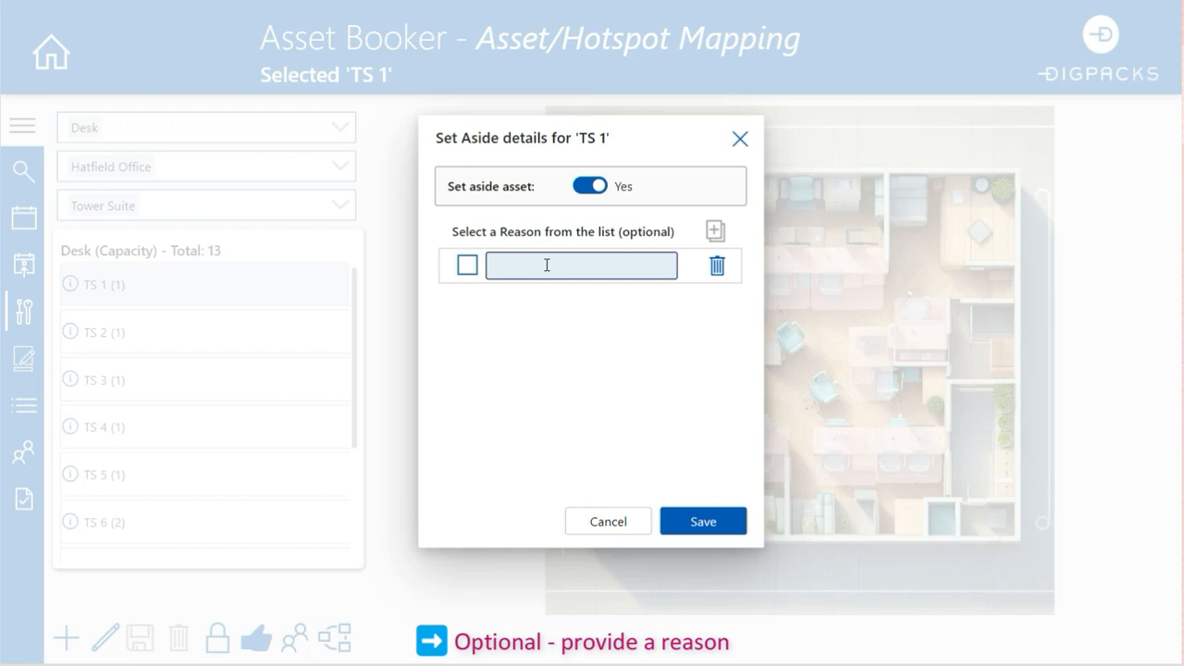
text(OFloor Manager's Desk)
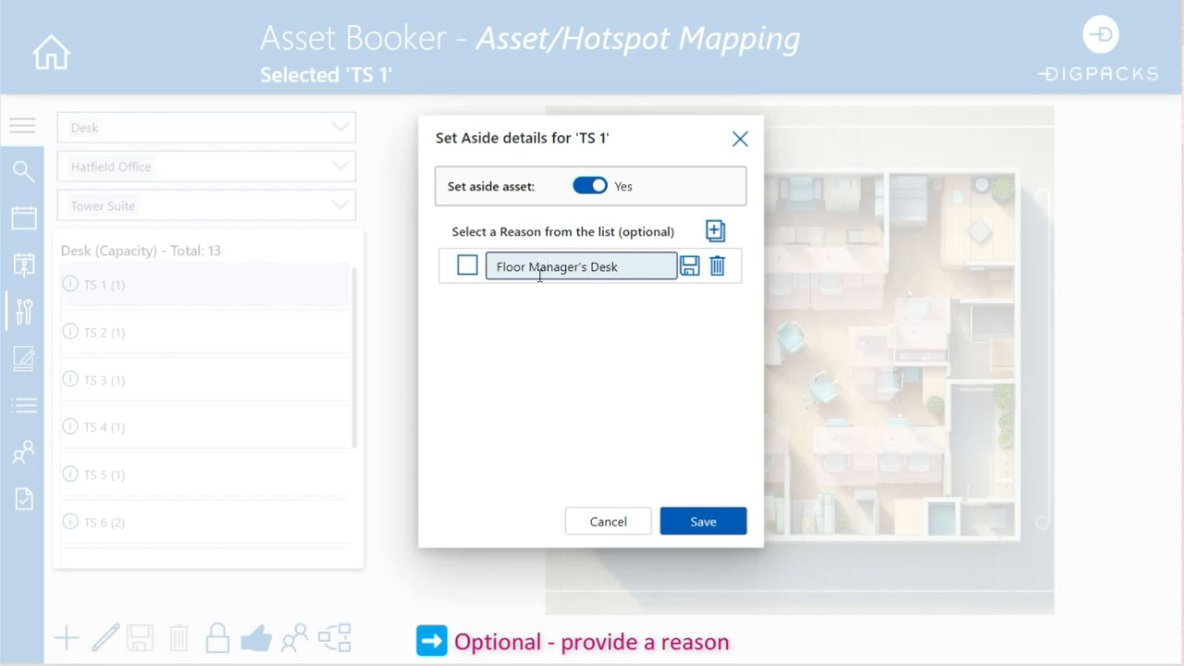
click(689, 266)
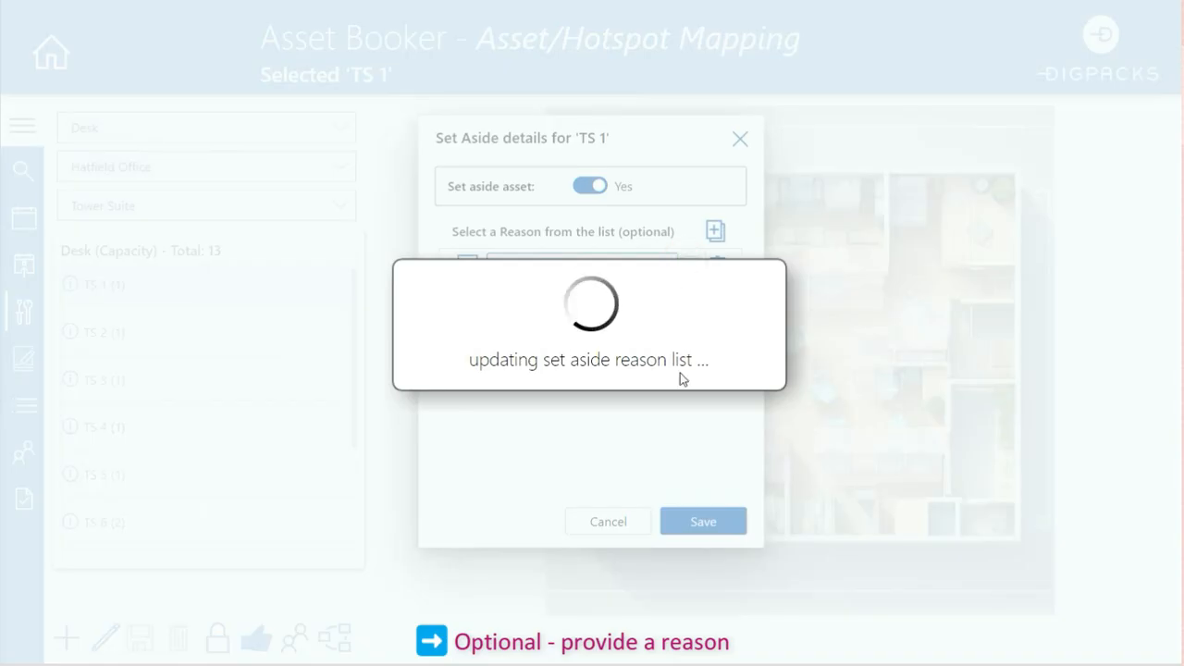
click(465, 268)
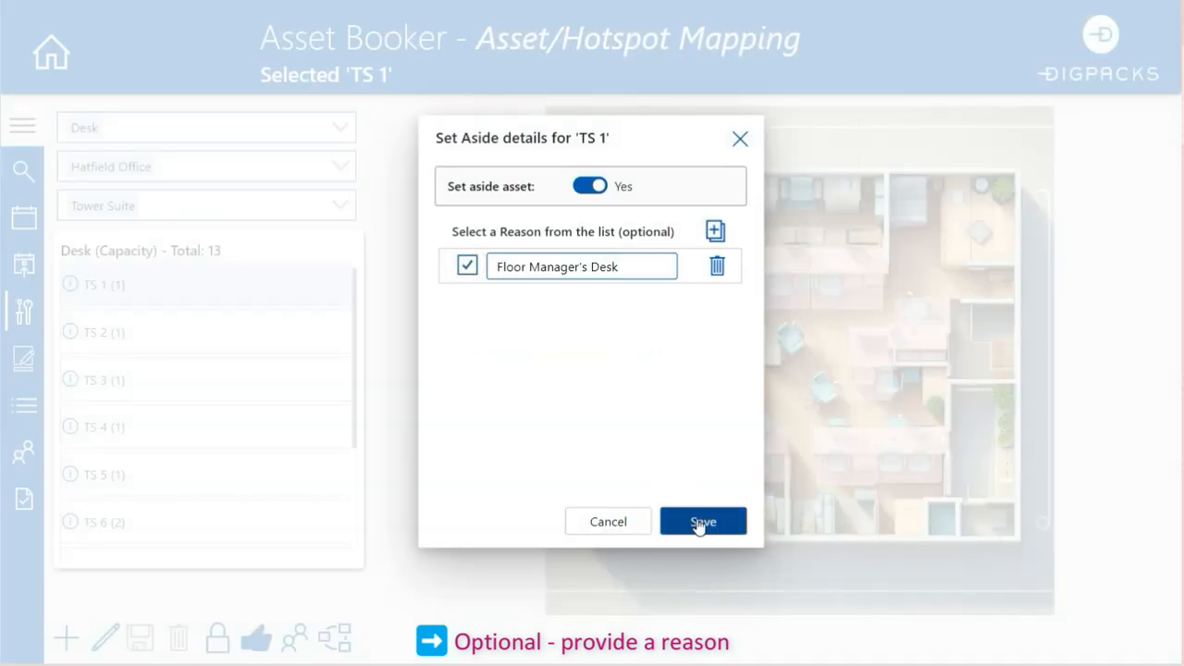
click(701, 522)
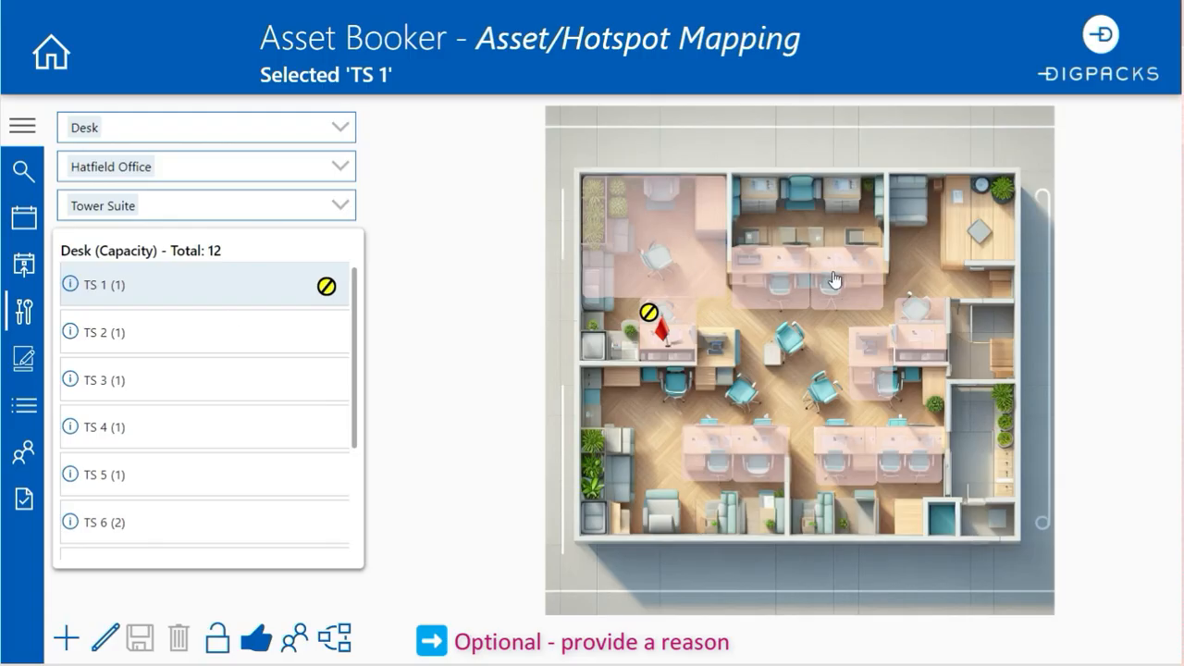
- Set aside desk TS 5, adding the new reason "Monitor not working" to the reason list, and save the setting
click(928, 326)
click(216, 637)
click(589, 186)
click(713, 231)
click(544, 267)
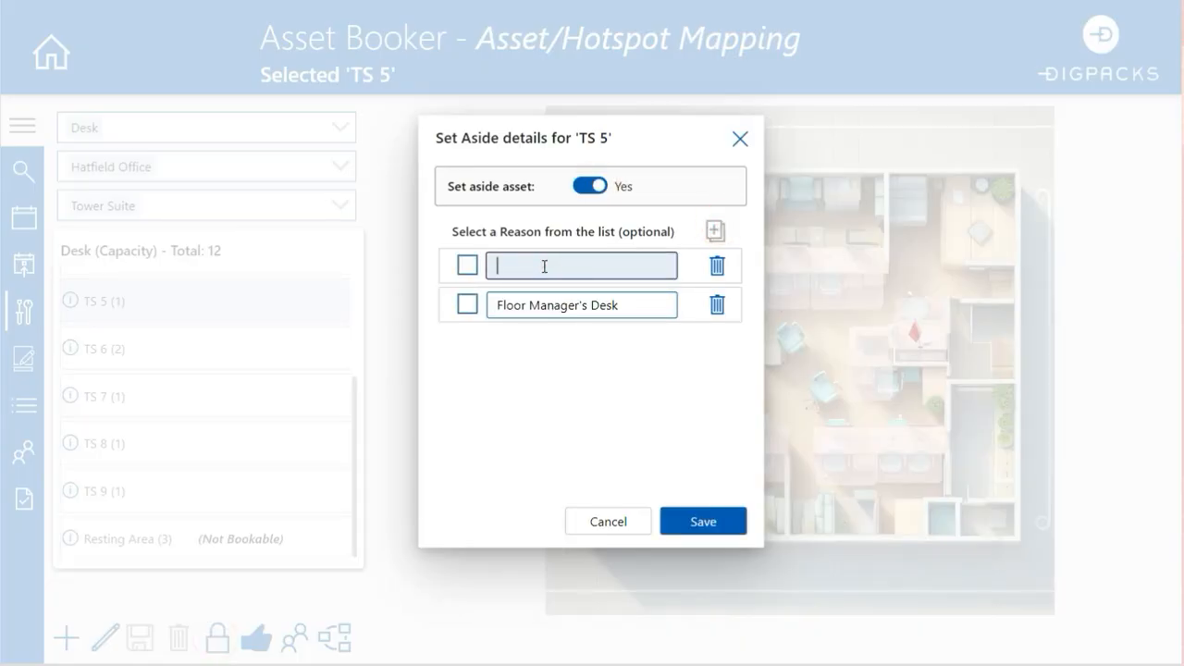
text(Monitor not working)
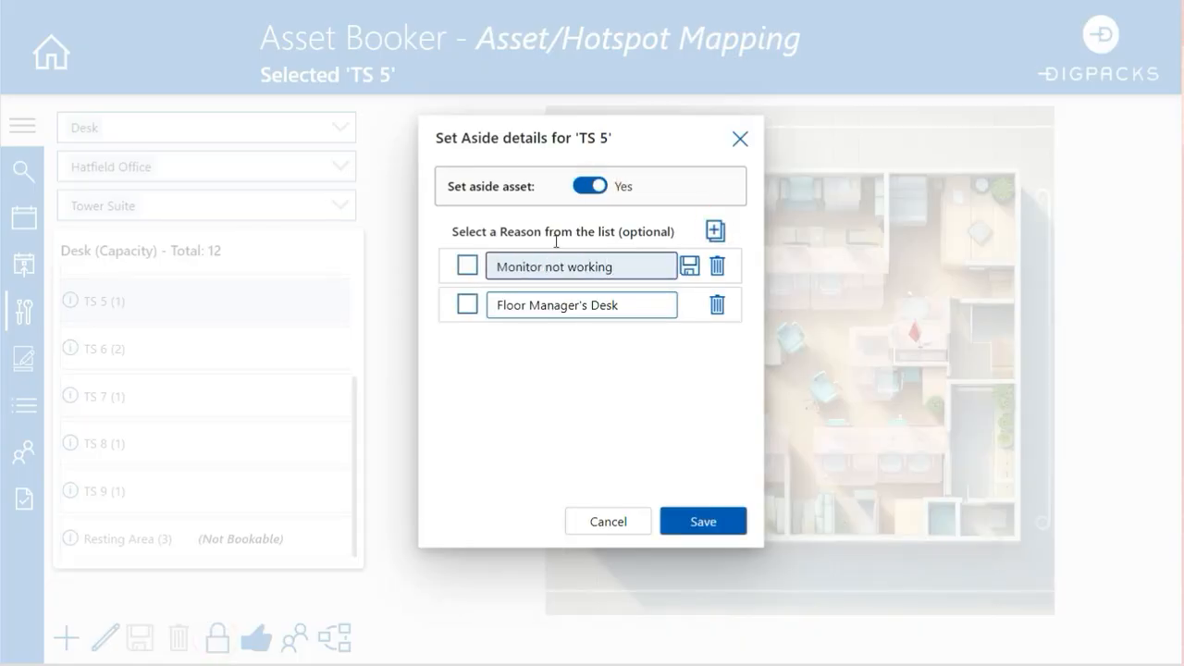
click(689, 267)
click(467, 305)
click(678, 525)
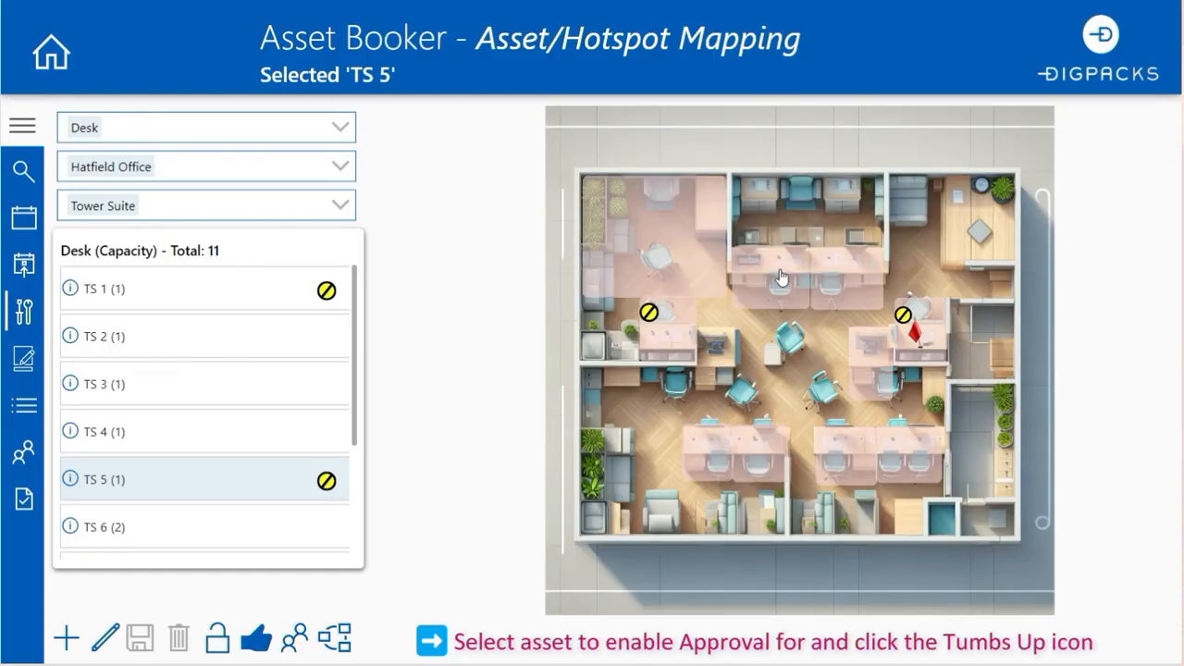
- Add AssetBooker as an approver for Hatfield Office desks through the approval team of desk TS 2
click(781, 275)
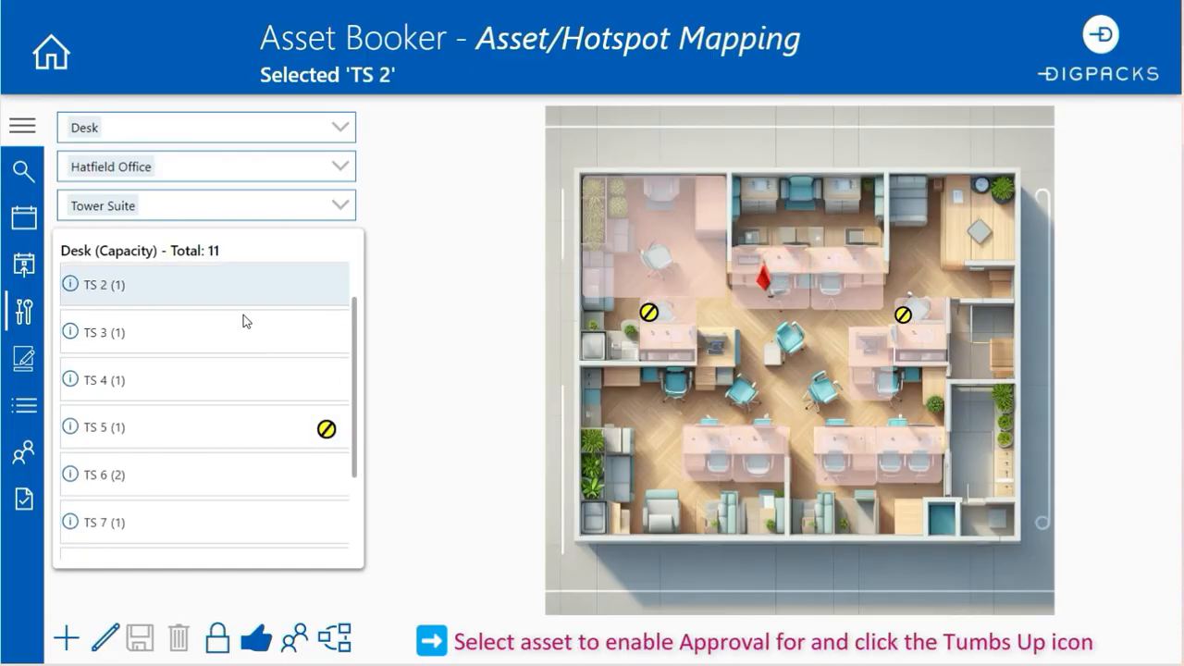
click(250, 640)
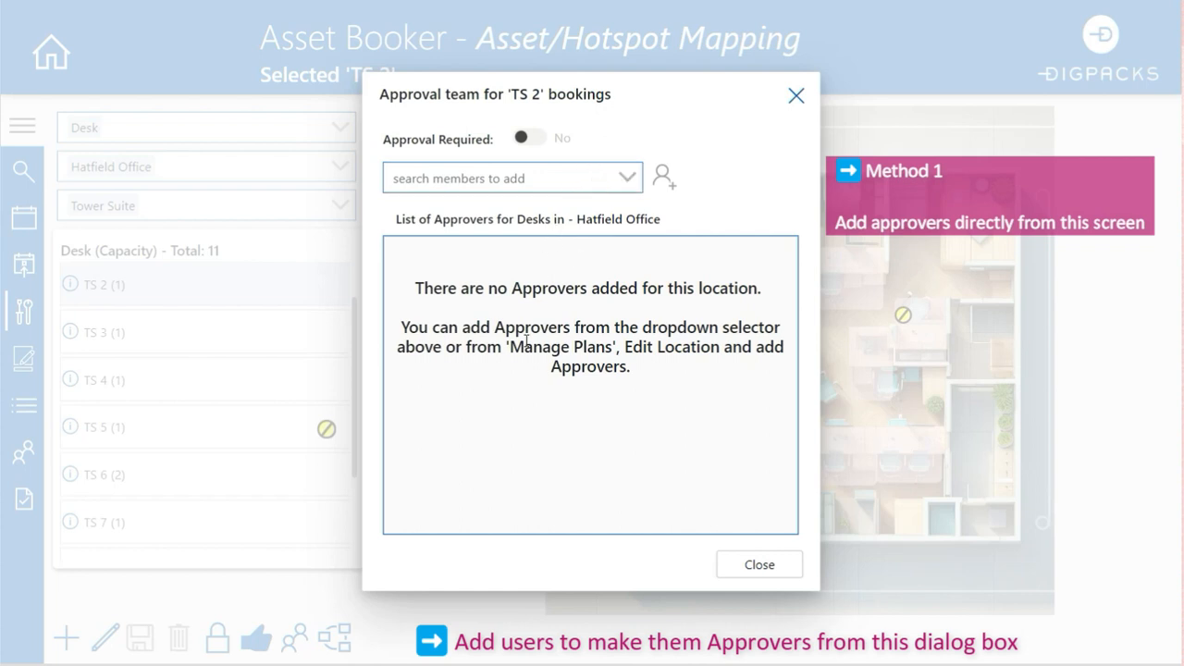
click(630, 178)
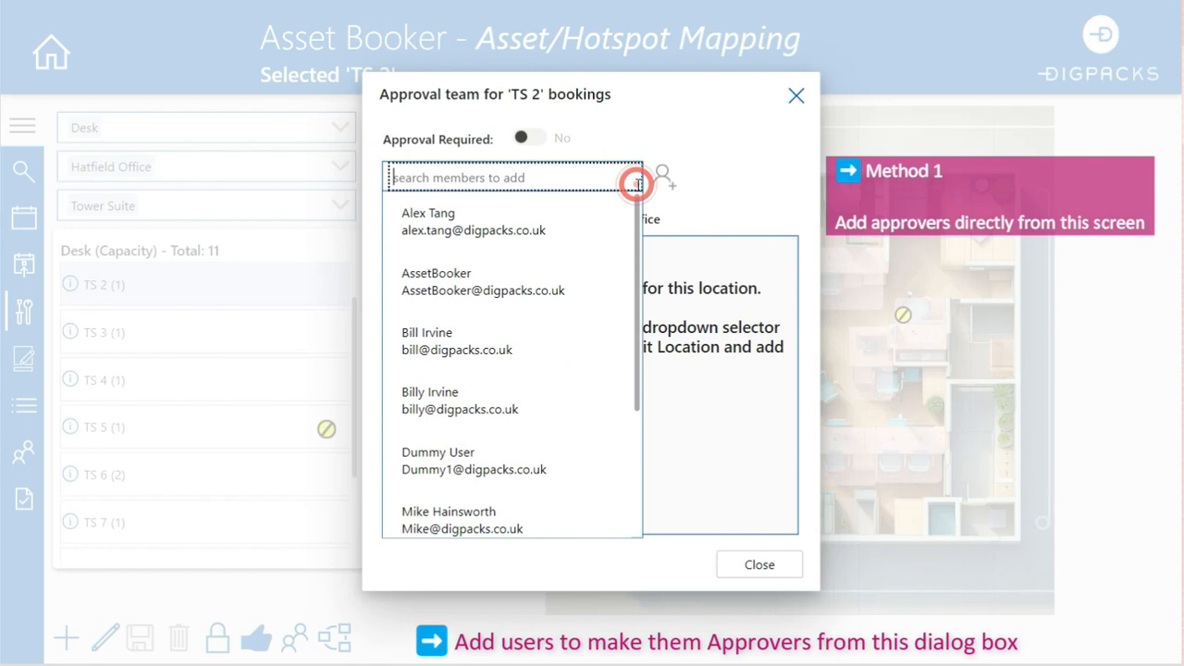
click(470, 282)
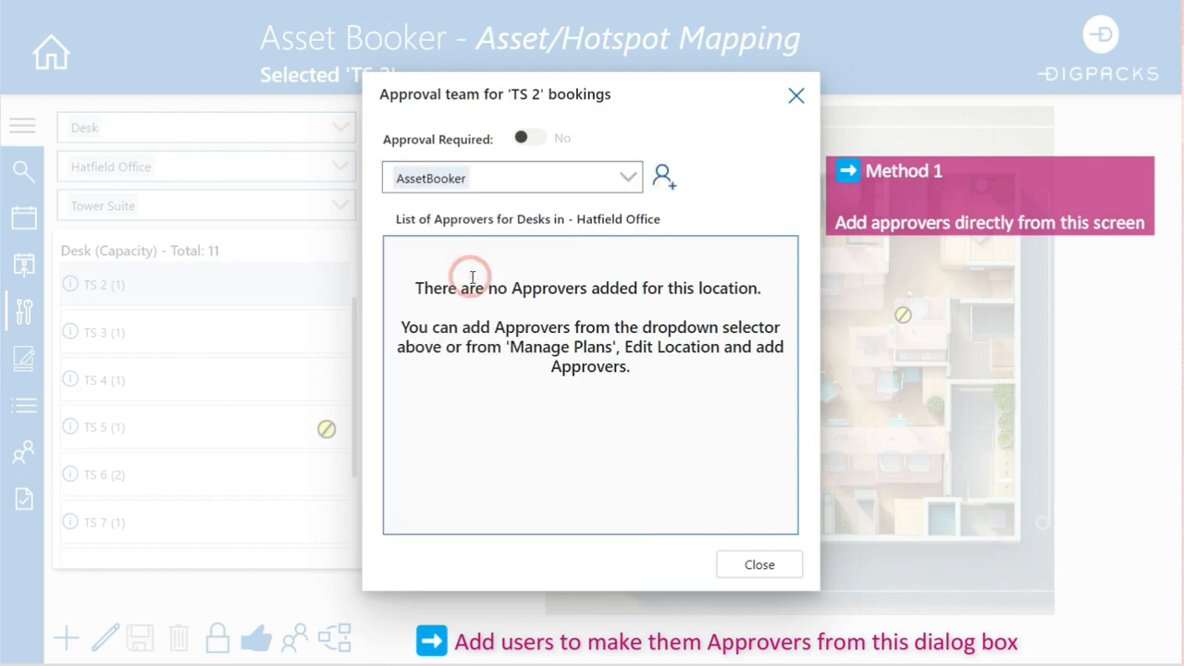
click(662, 176)
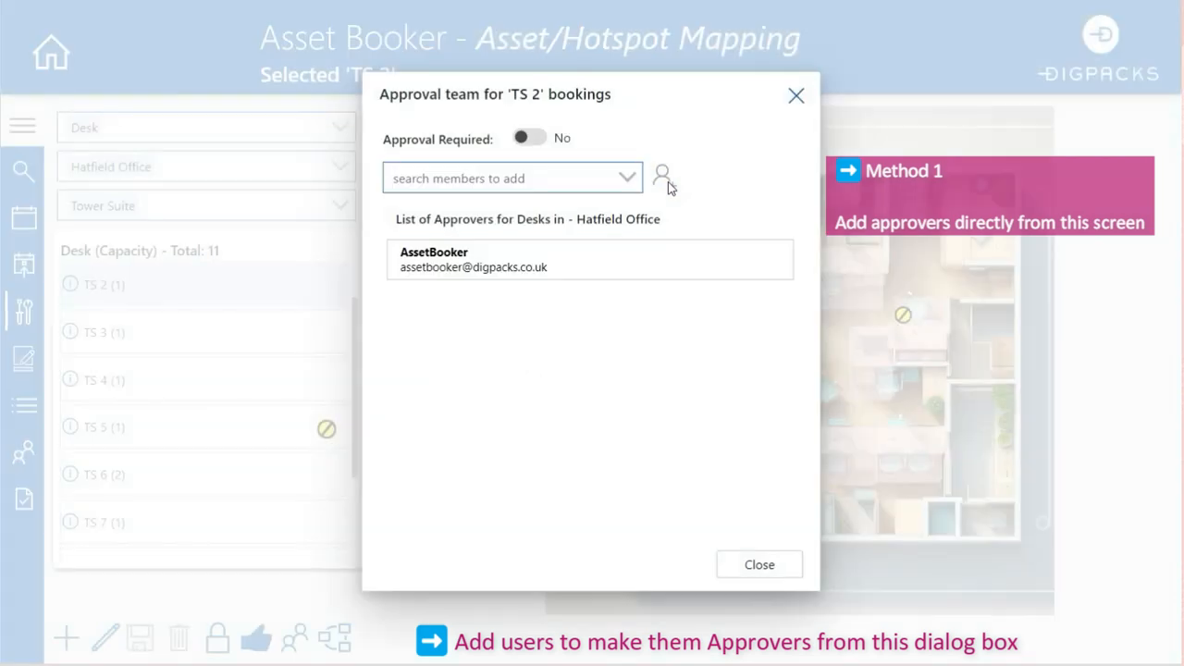
- Enable Approval Required for desk TS 2 bookings, save the change and close the approval team settings
click(530, 138)
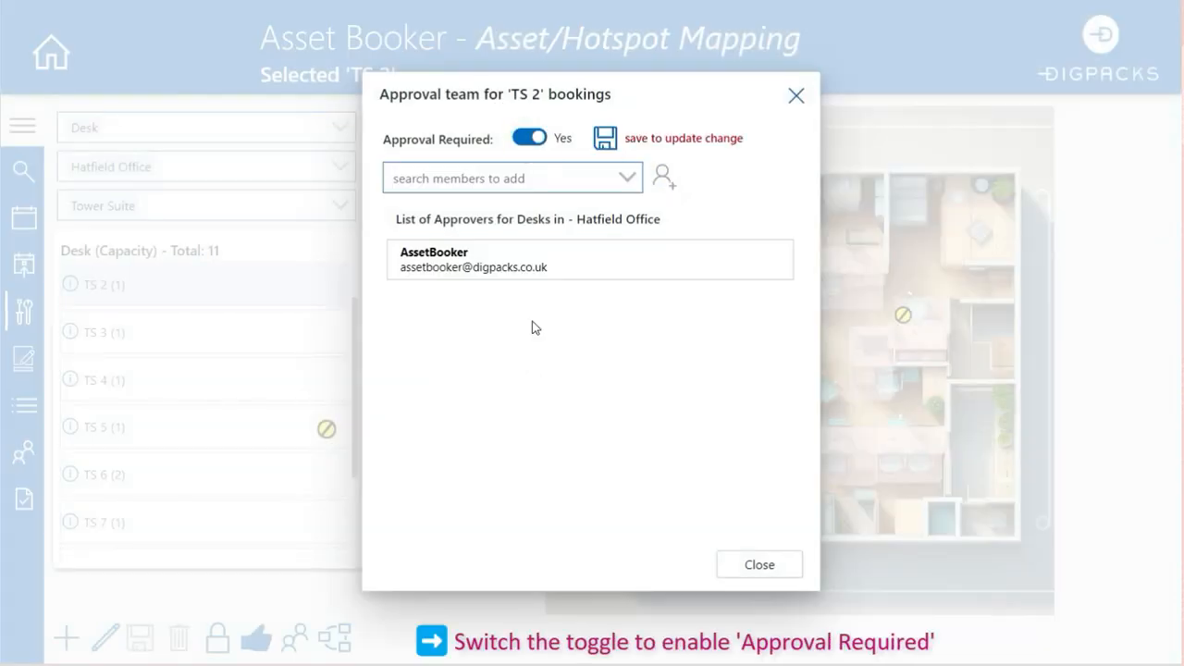
click(605, 138)
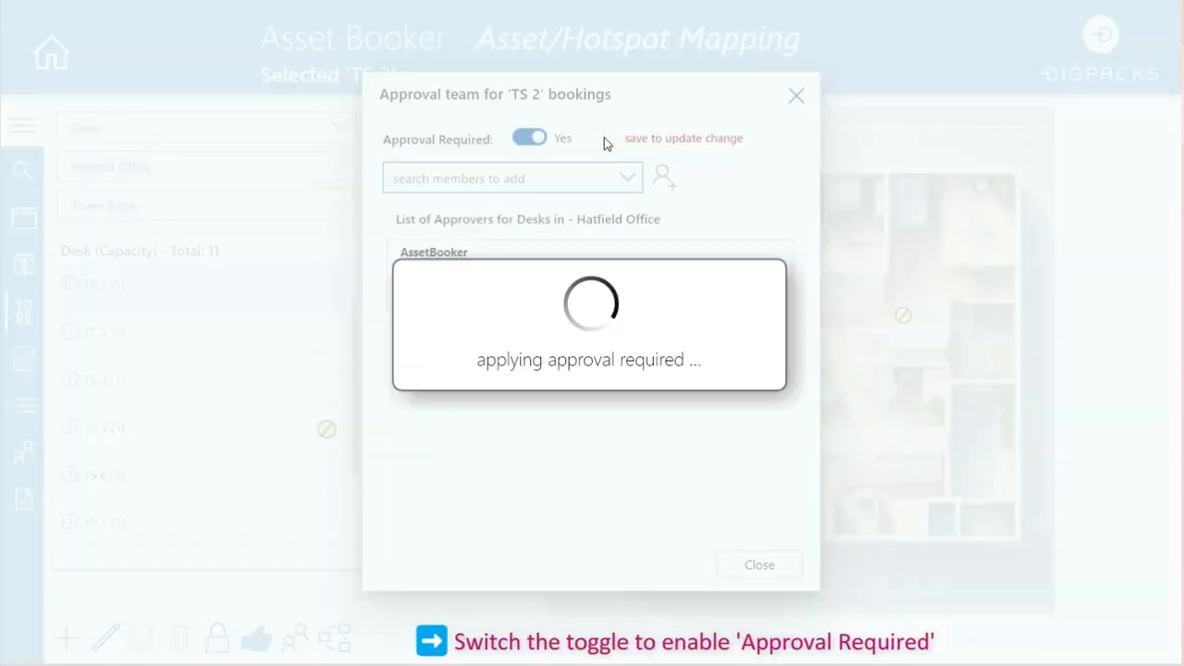
click(757, 567)
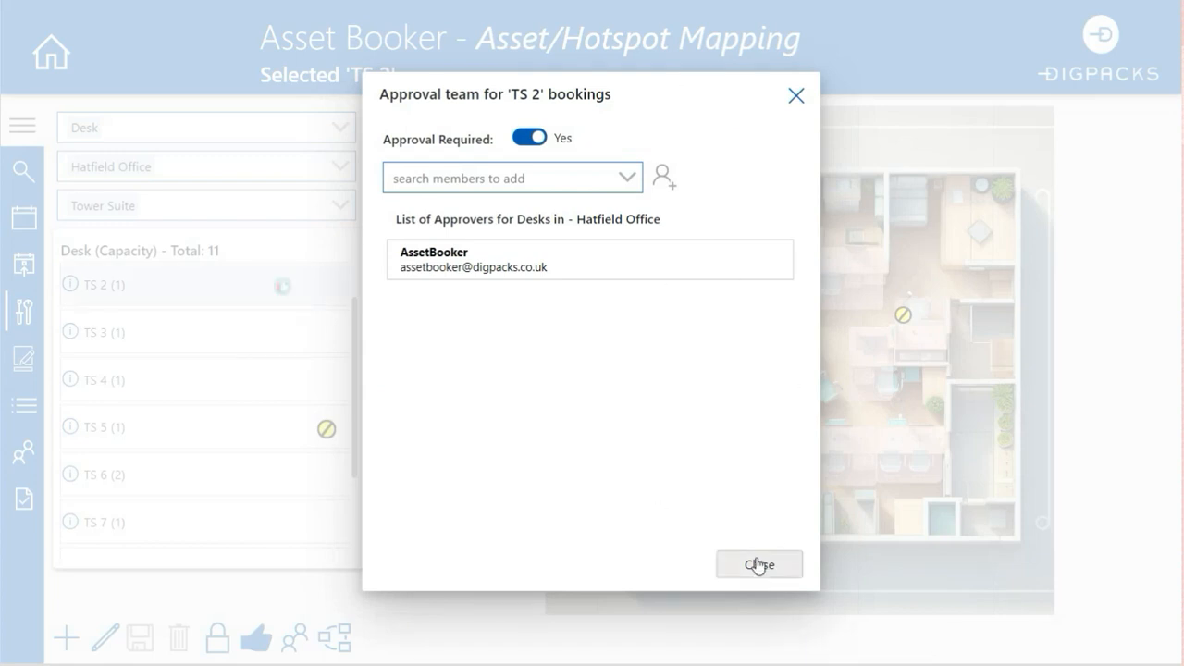
click(758, 564)
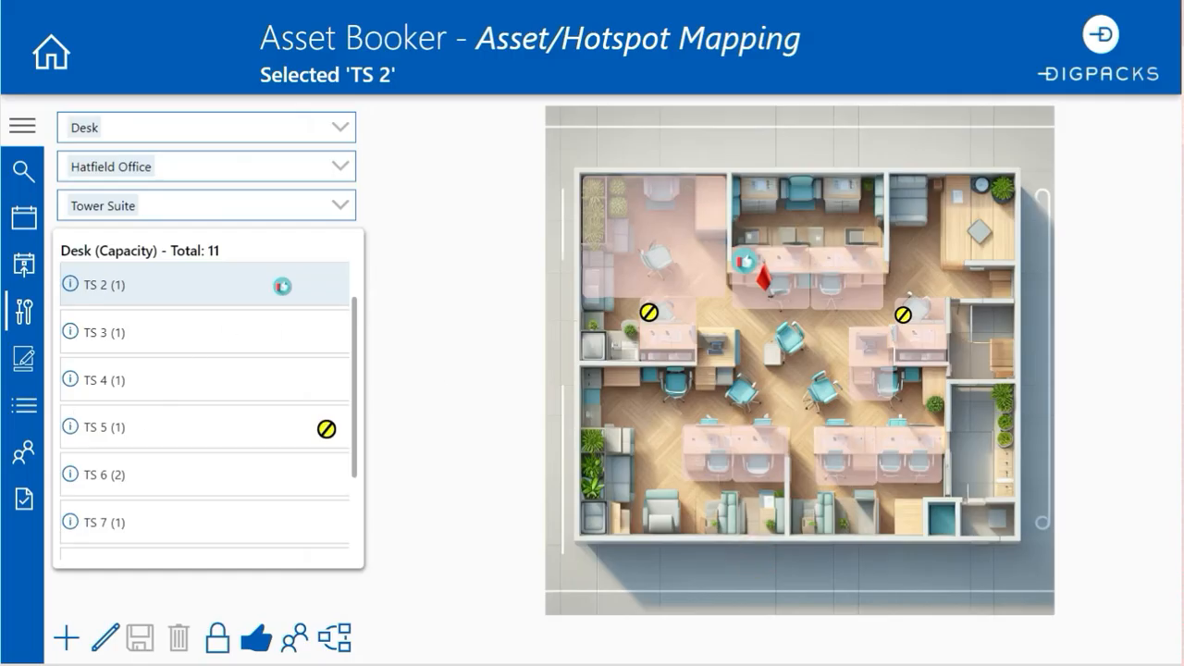
- In asset plan management, add a second member as an approver for the Desk asset type at Hatfield Office
click(20, 362)
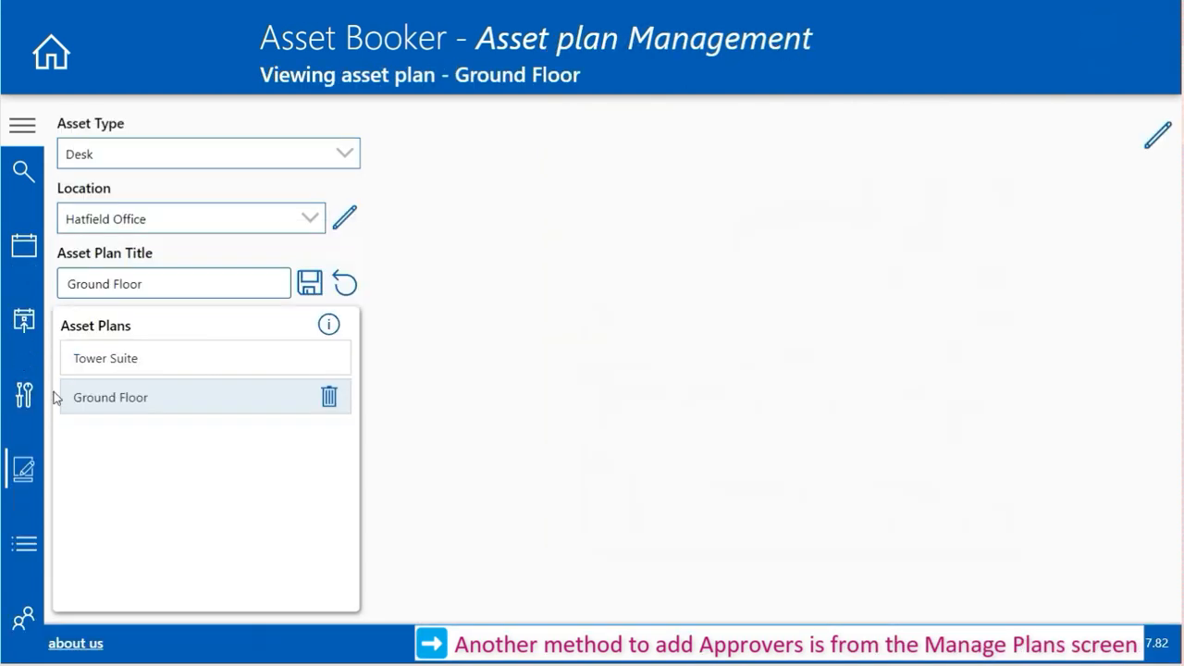
click(344, 155)
click(180, 187)
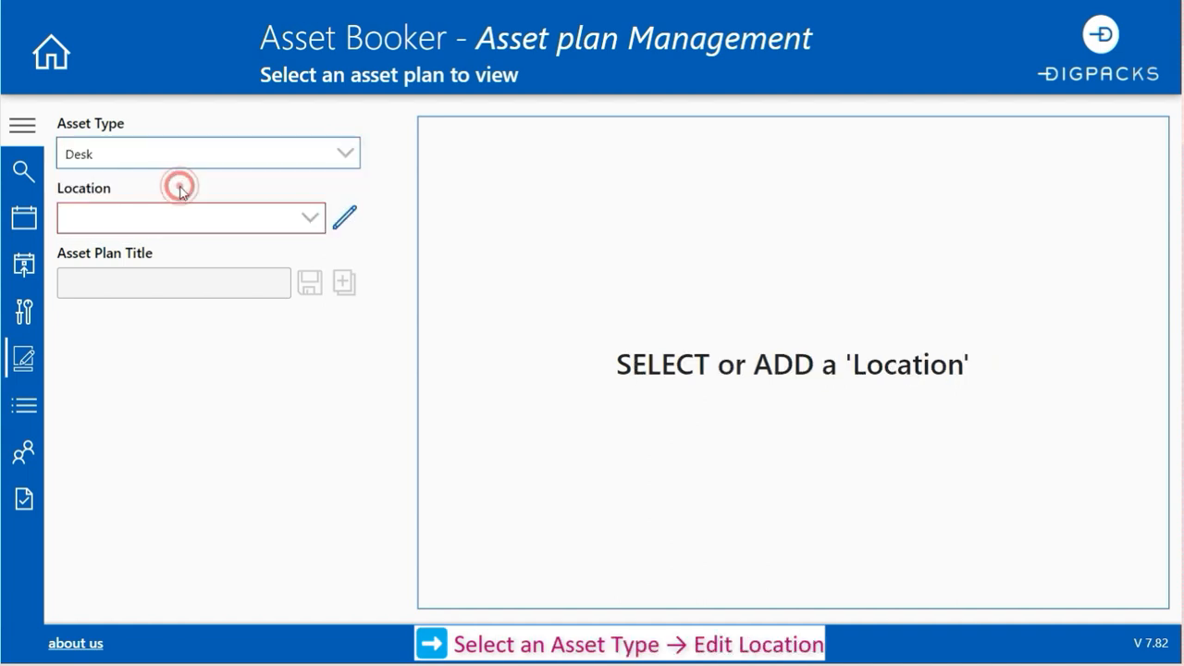
click(345, 217)
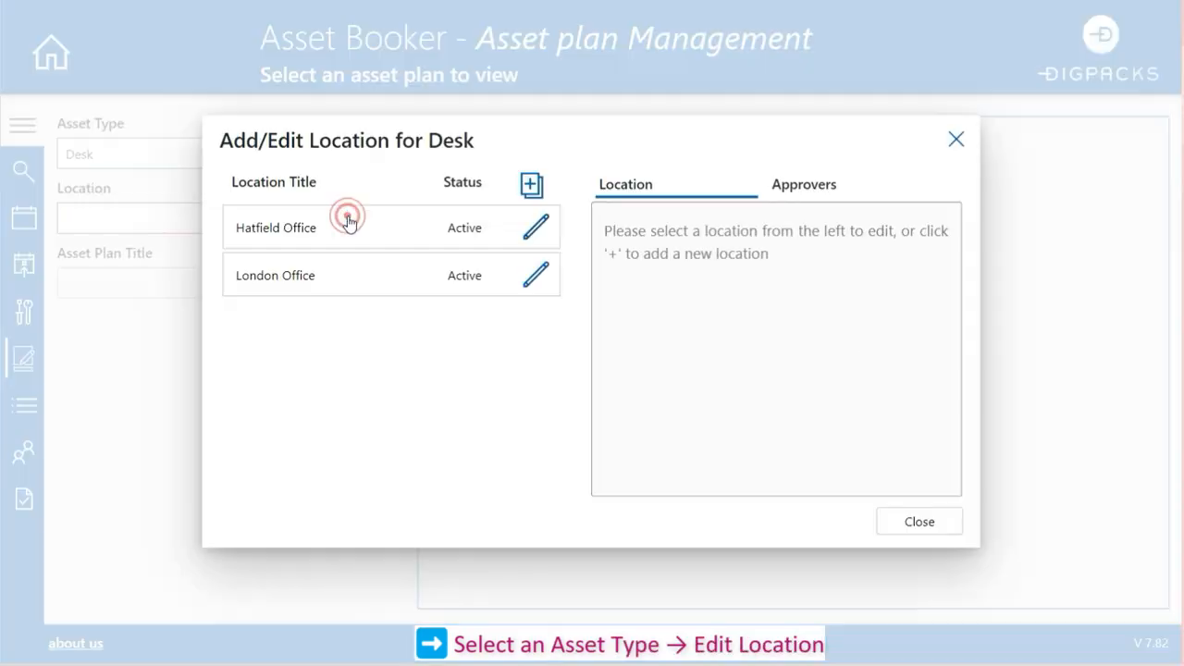
click(366, 228)
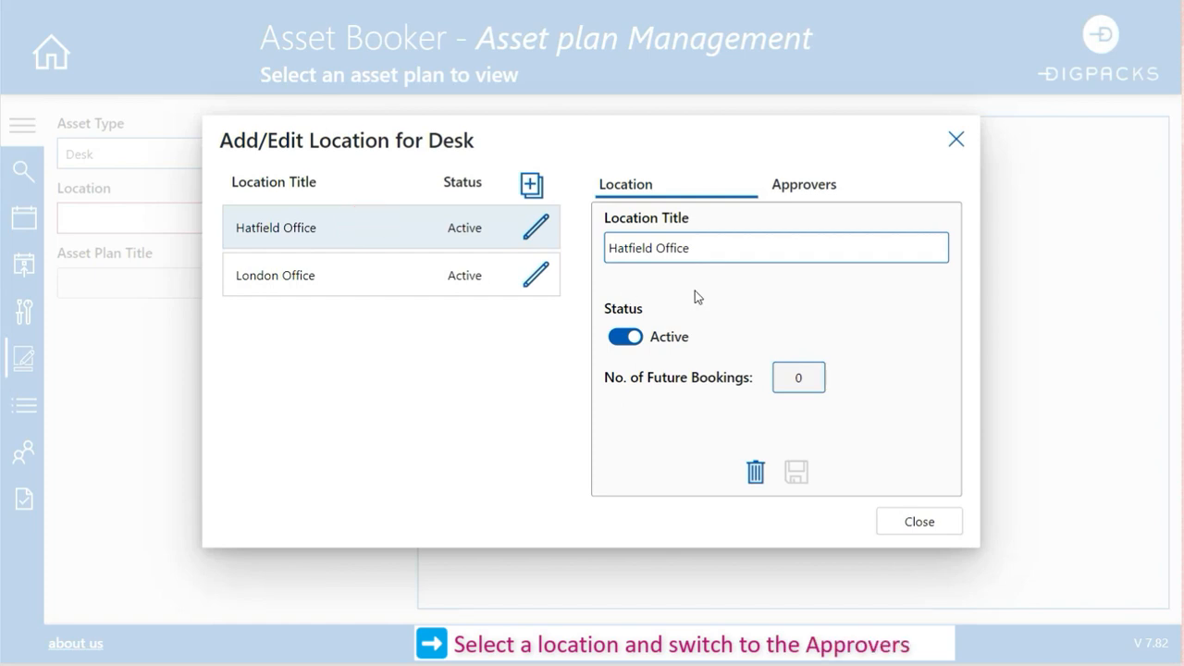
click(814, 188)
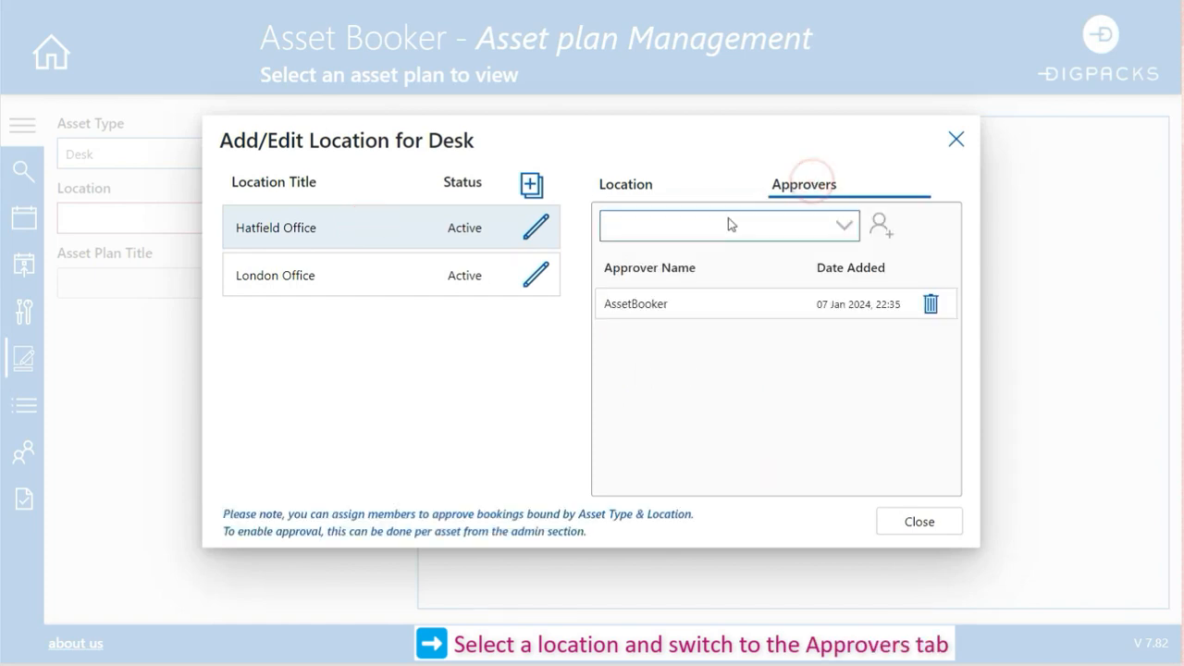
click(844, 226)
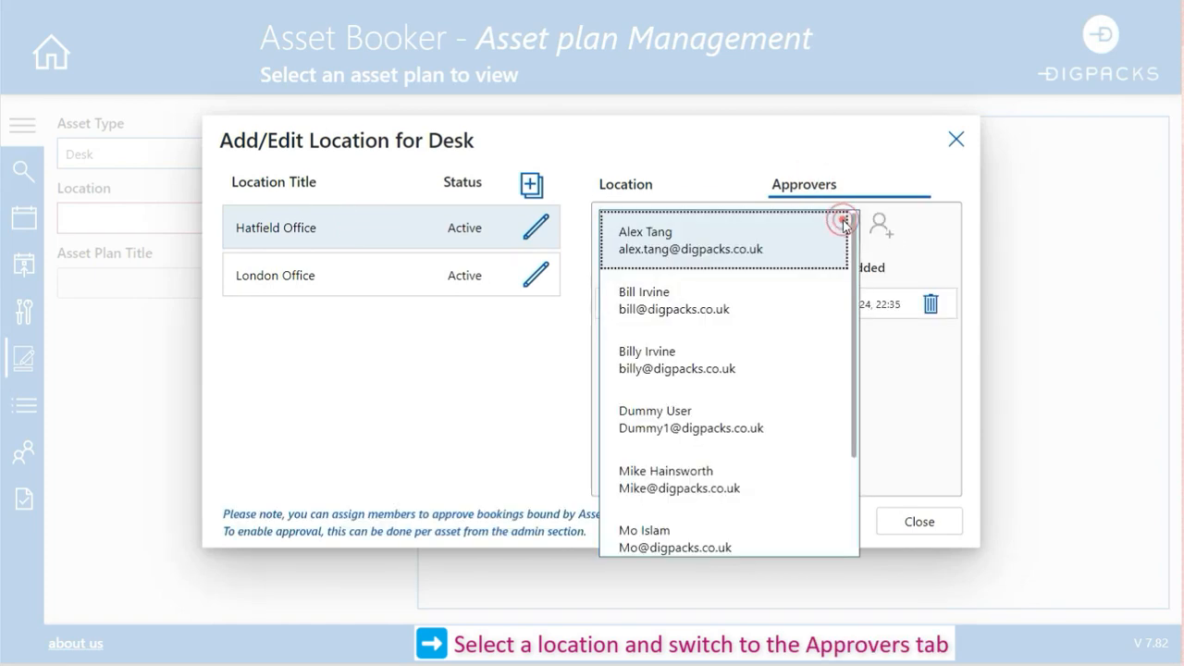
scroll(740, 401, down, 2)
click(704, 458)
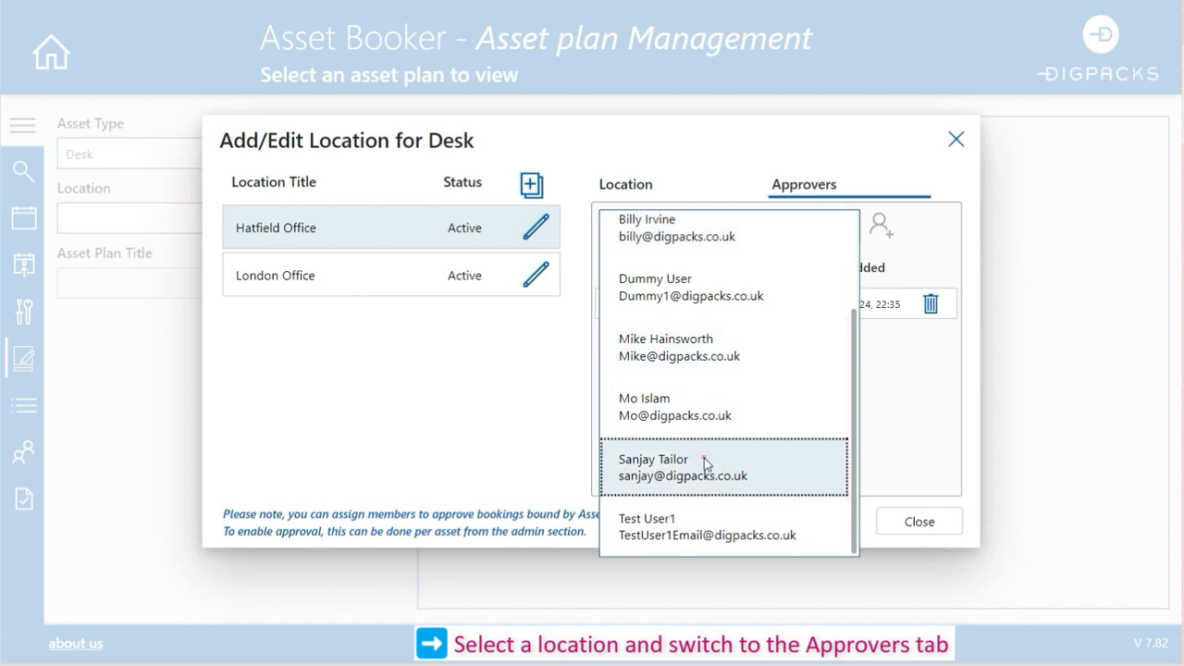
click(887, 226)
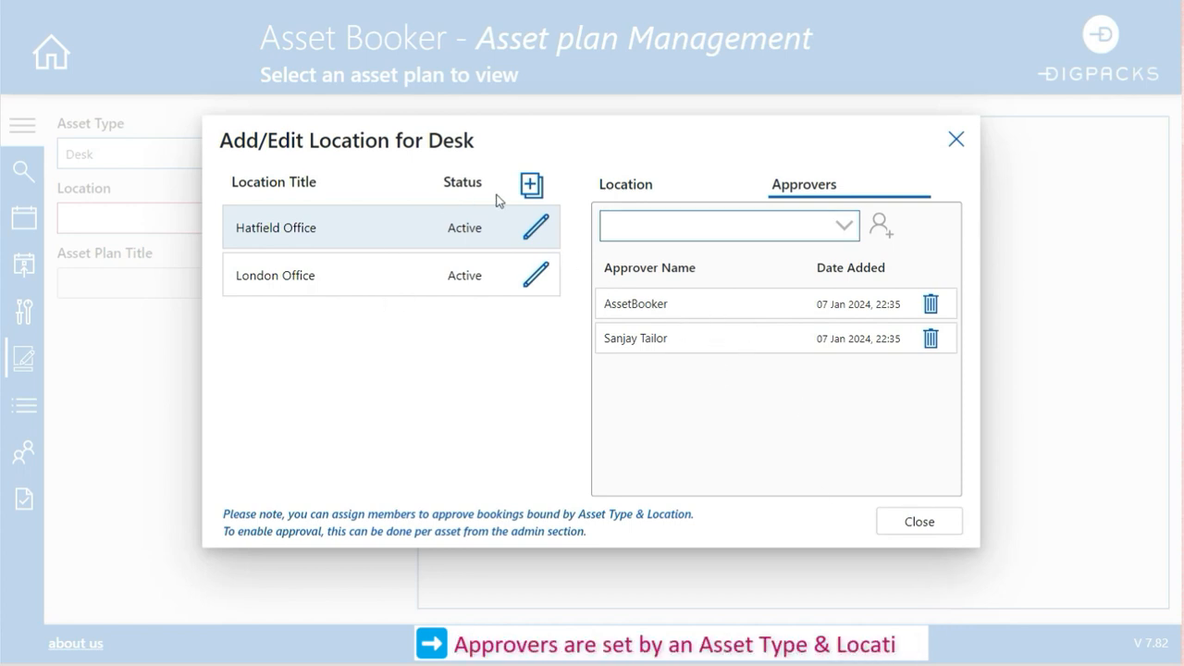
- Add a member as an approver for the Desk asset type at London Office and close the location editor
click(362, 294)
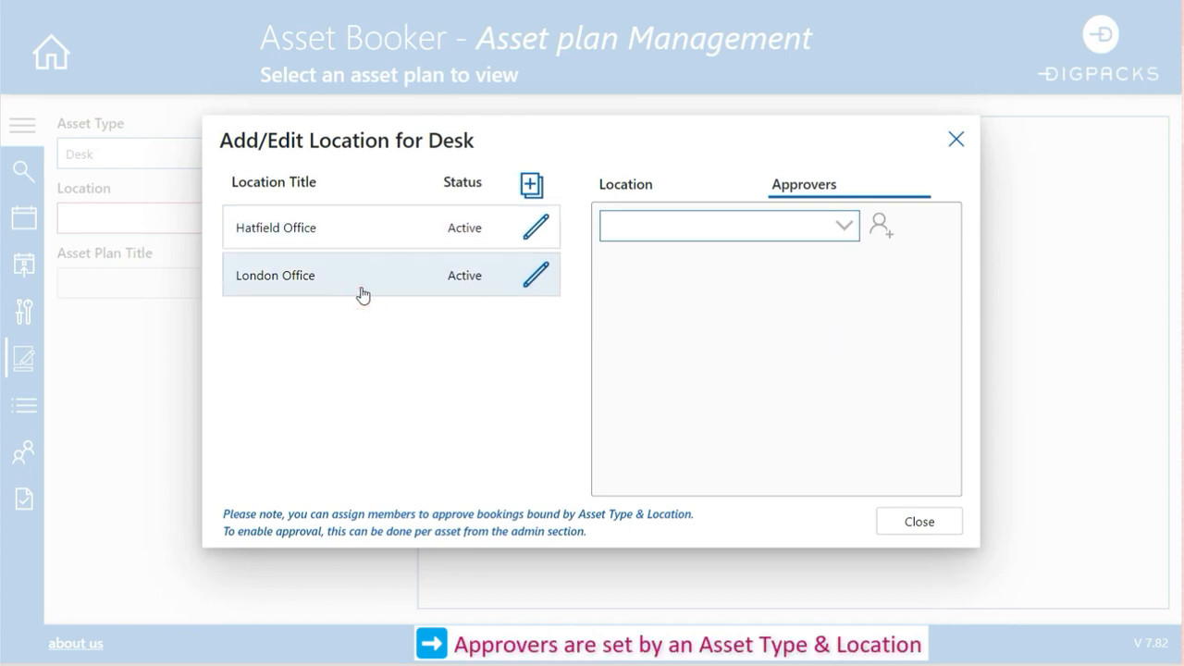
click(843, 226)
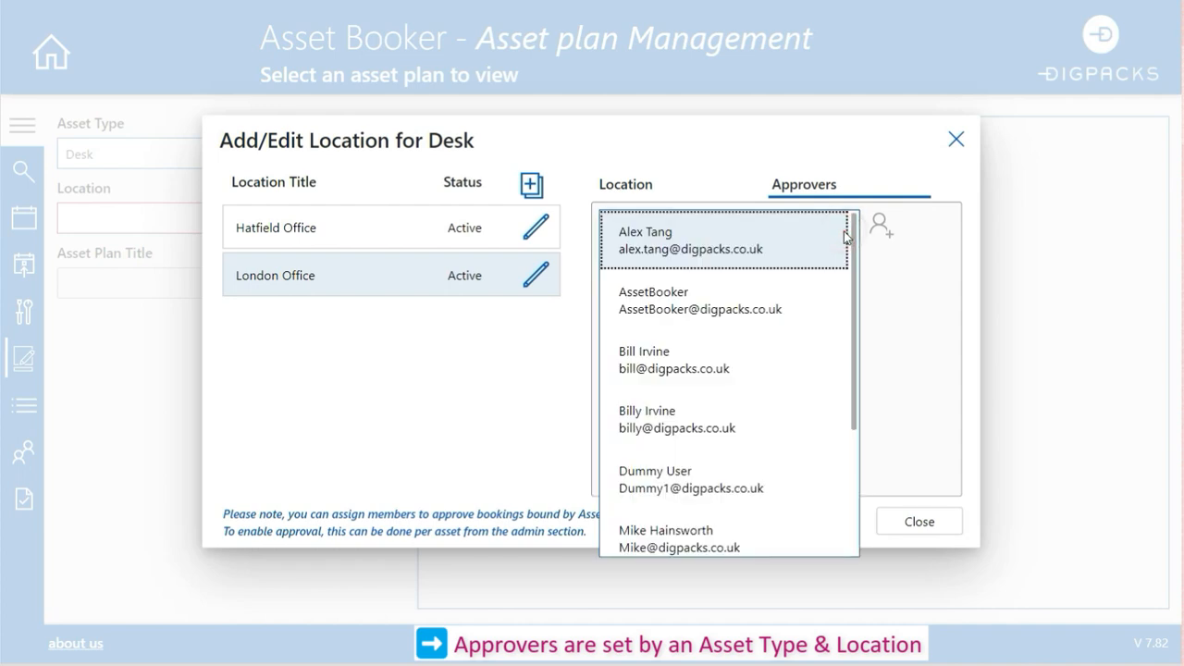
scroll(750, 382, down, 3)
scroll(750, 382, up, 3)
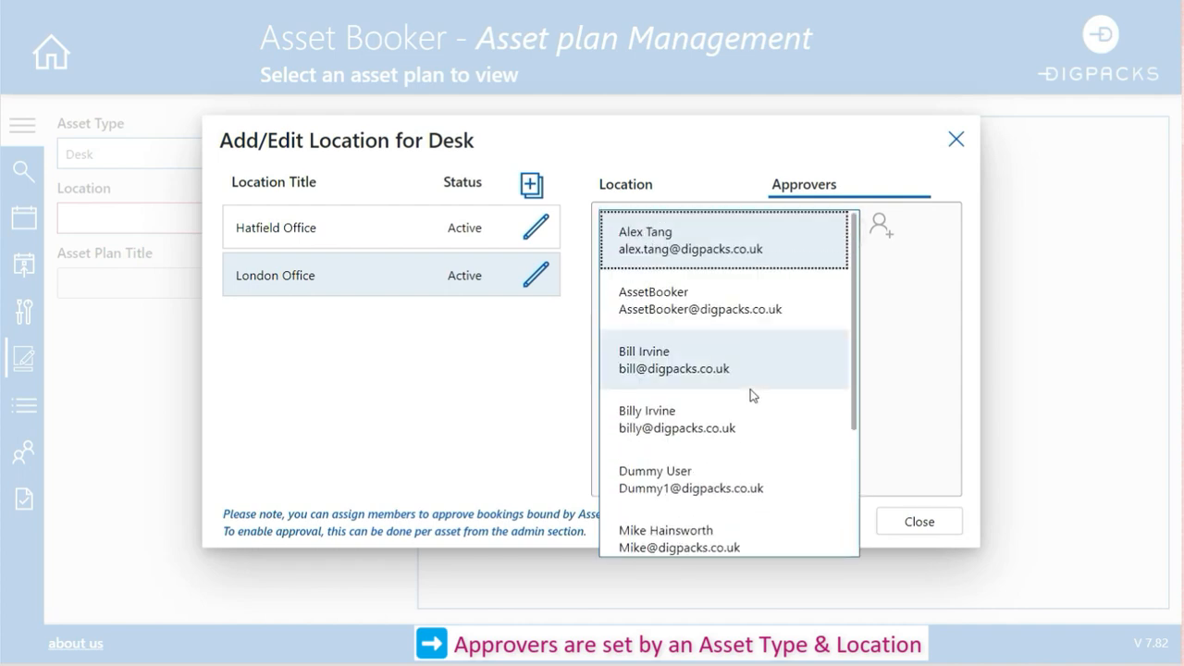
click(684, 342)
click(881, 233)
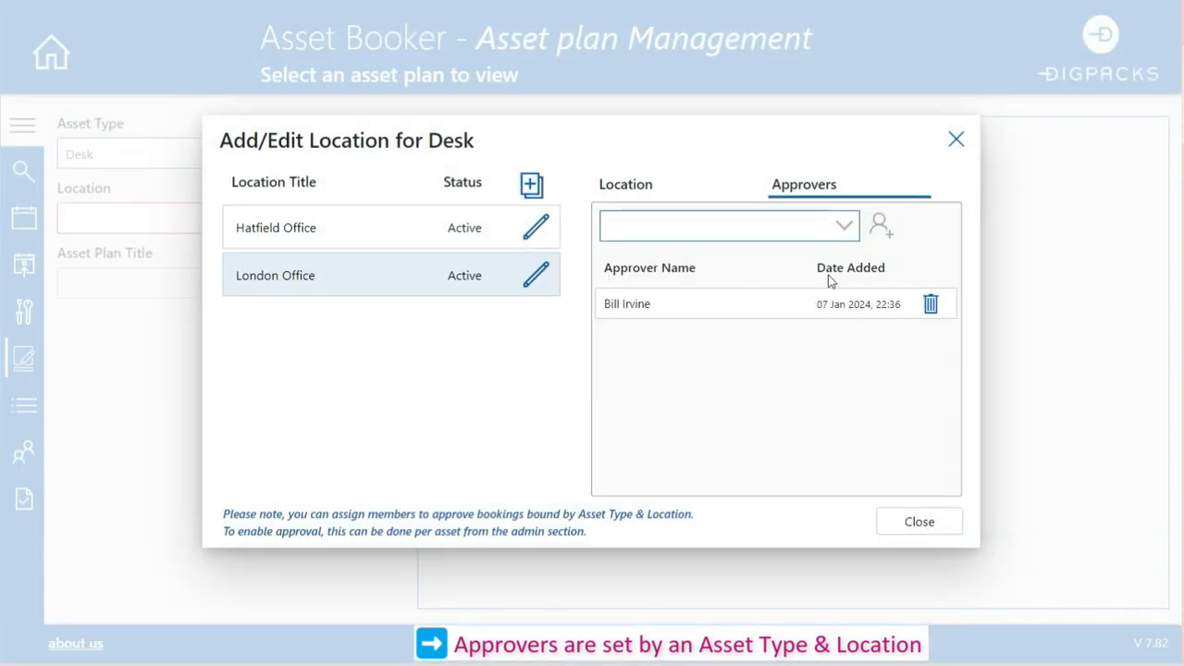
click(953, 525)
- Switch the asset type to Meeting Room and add a member as an approver for its Hatfield Office location
click(330, 154)
click(194, 227)
click(346, 216)
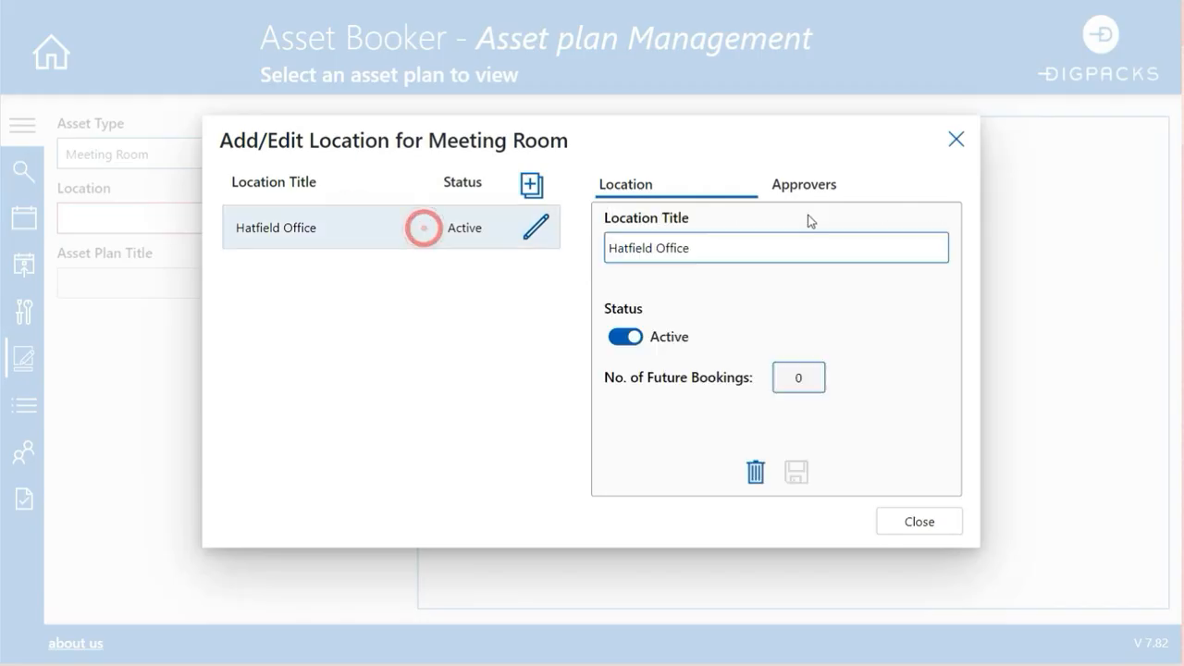
click(804, 184)
click(842, 226)
click(745, 242)
click(879, 227)
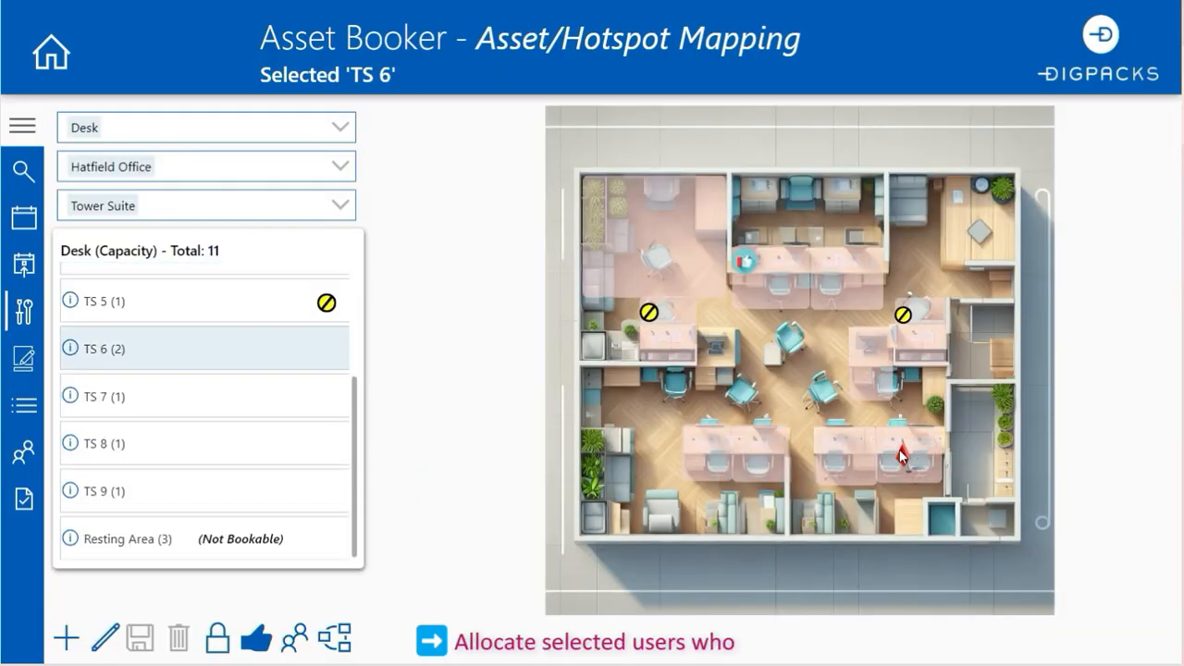
- Turn on Allocated Users Only for desk TS 6 and add a member to its allocated users
click(294, 640)
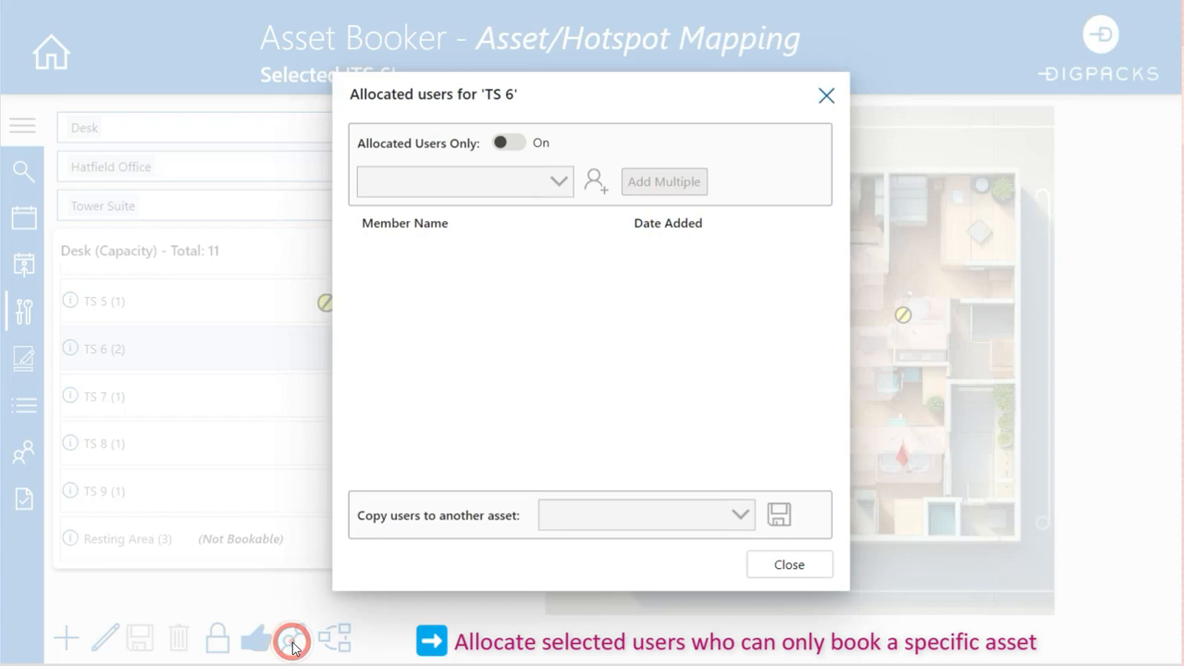
click(512, 145)
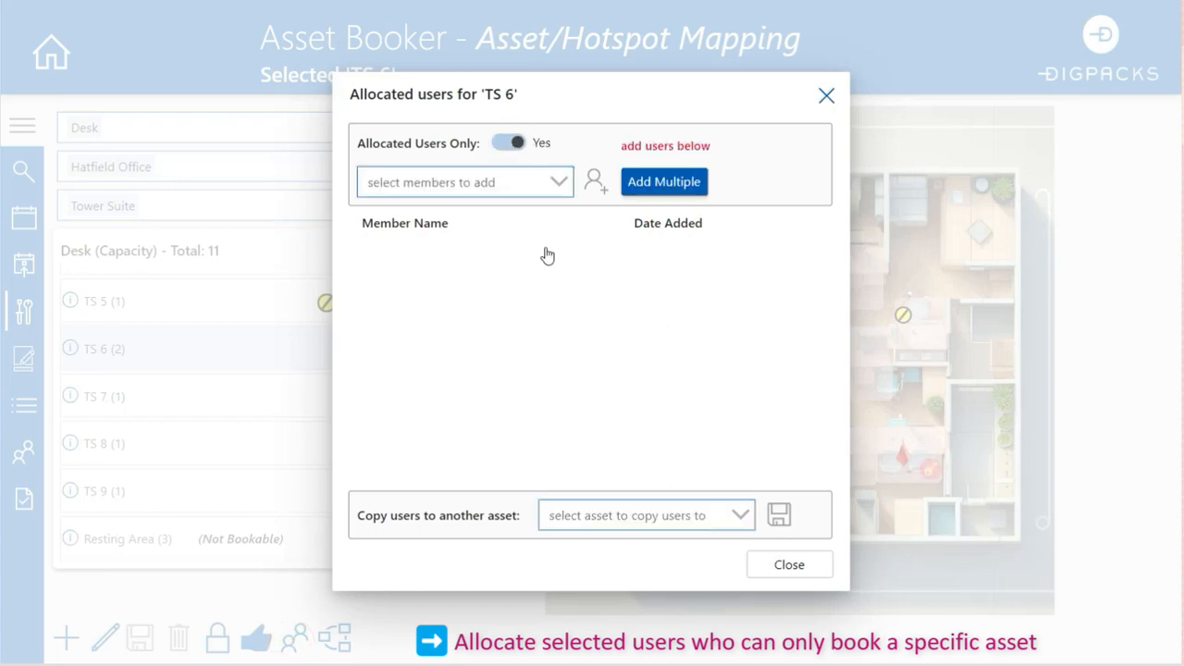
click(556, 190)
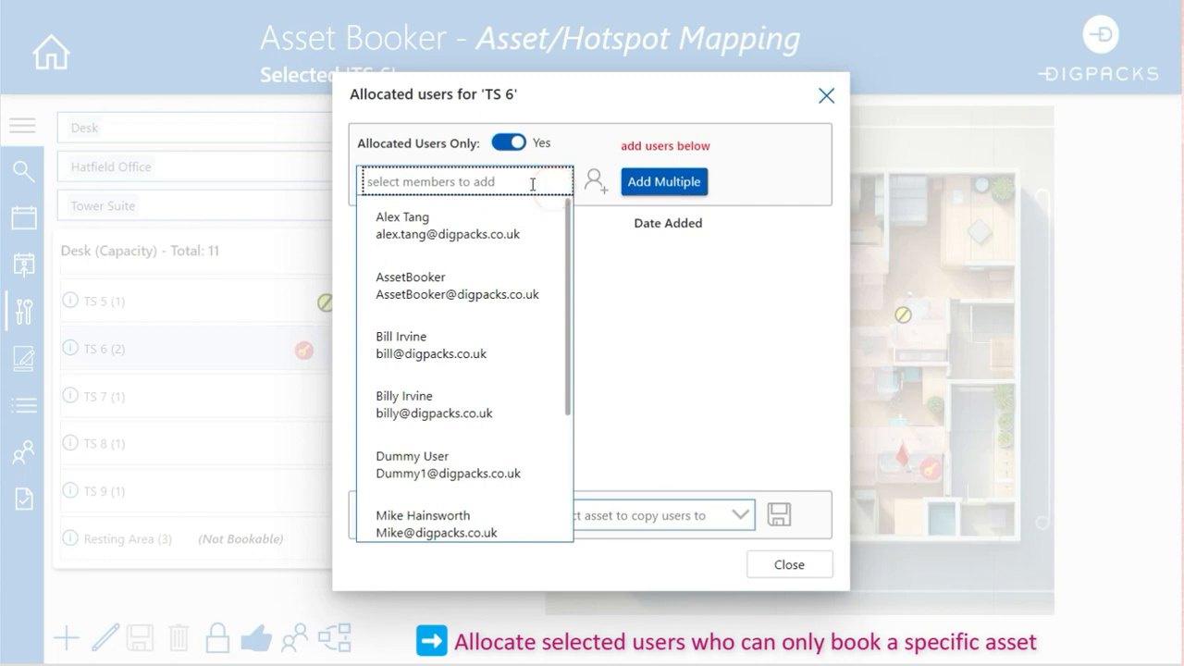
click(457, 403)
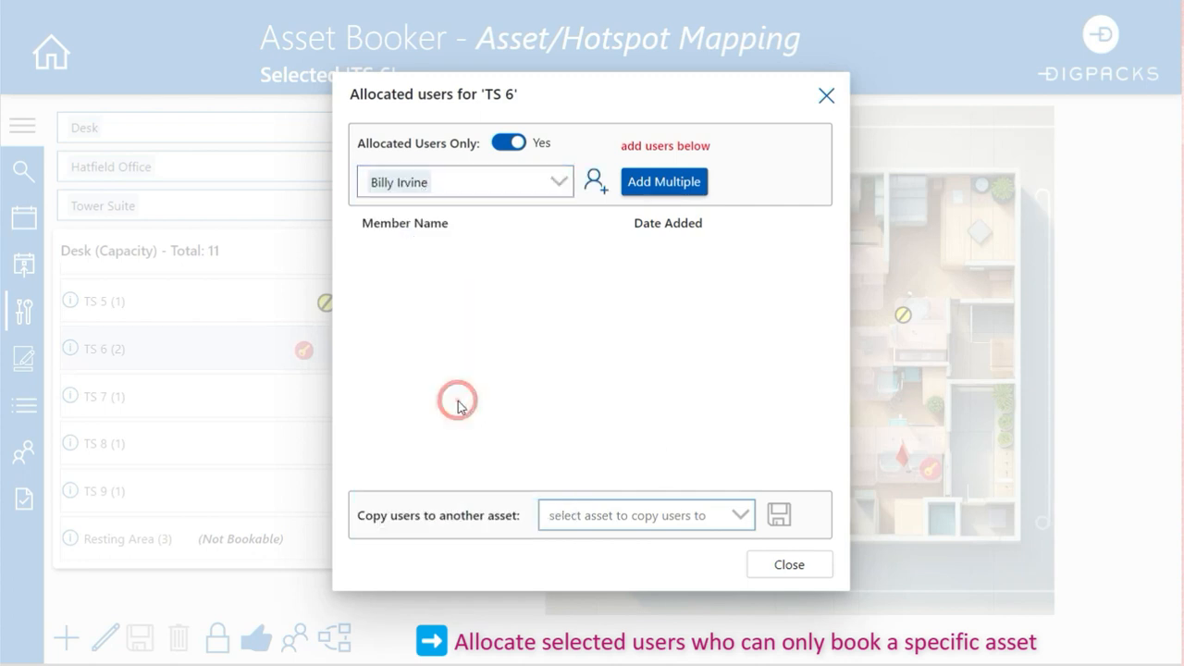
click(594, 183)
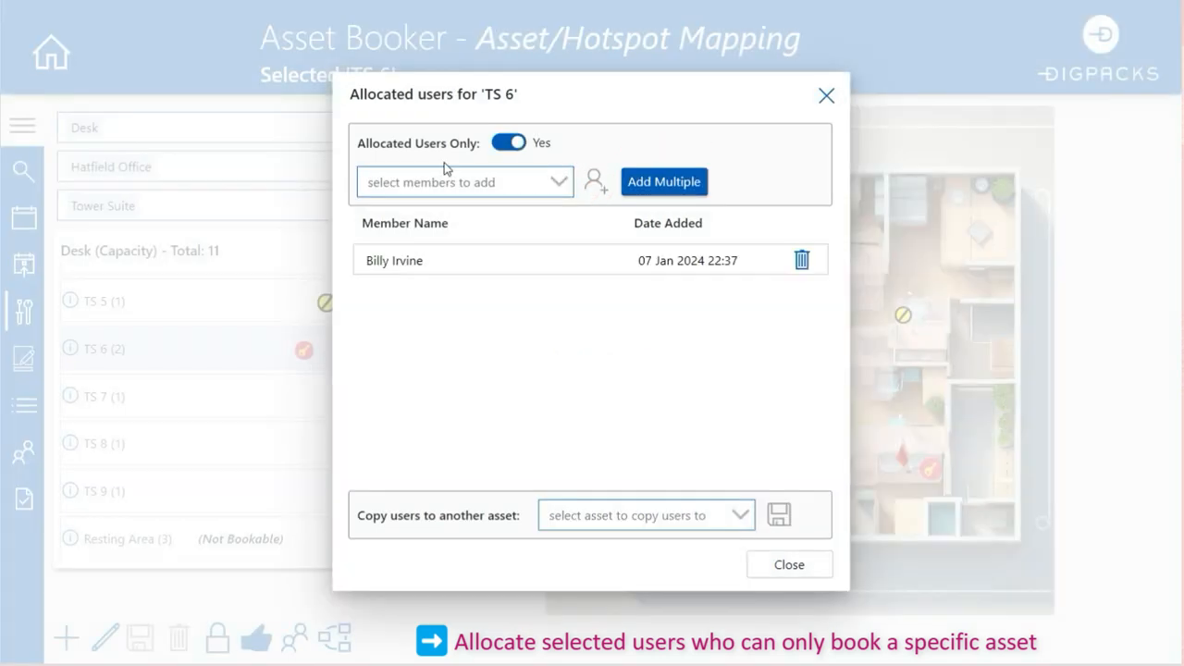
- Add a second member to the allocated users of desk TS 6 and close the allocation settings
click(559, 181)
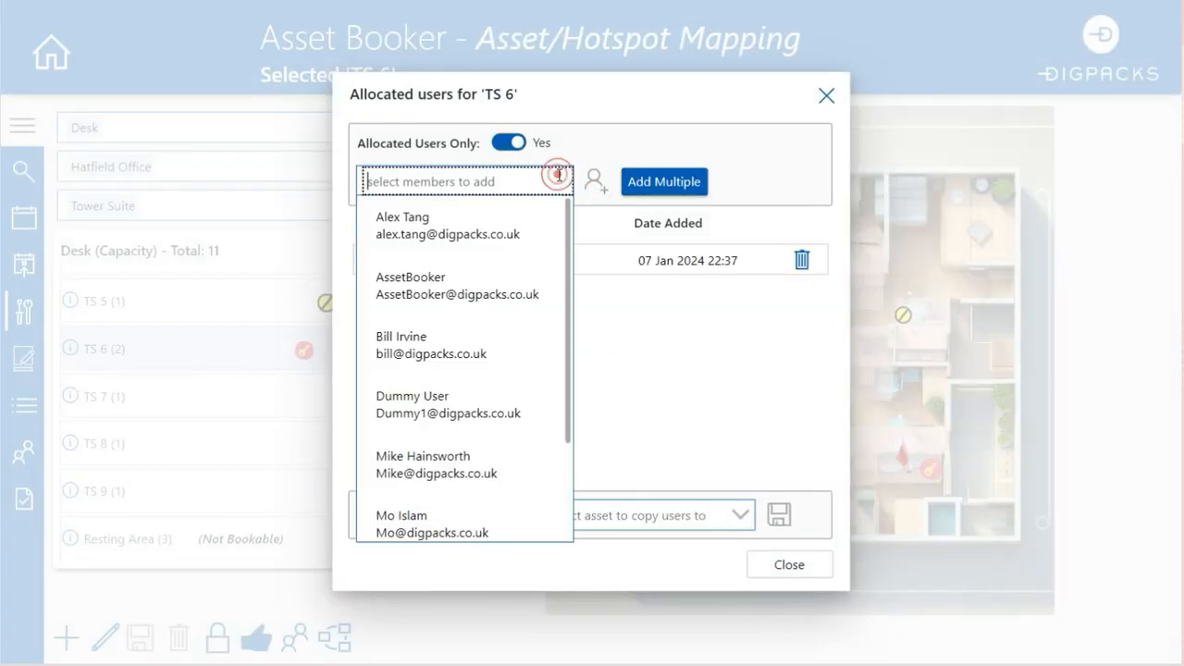
click(491, 423)
click(596, 185)
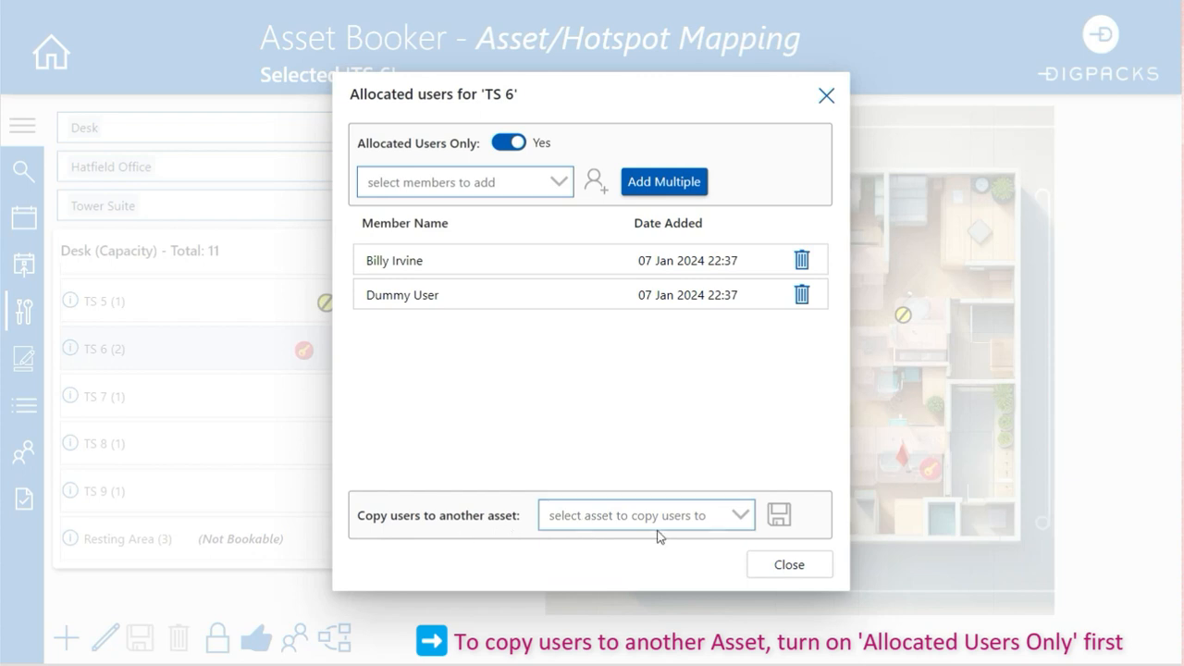
click(789, 564)
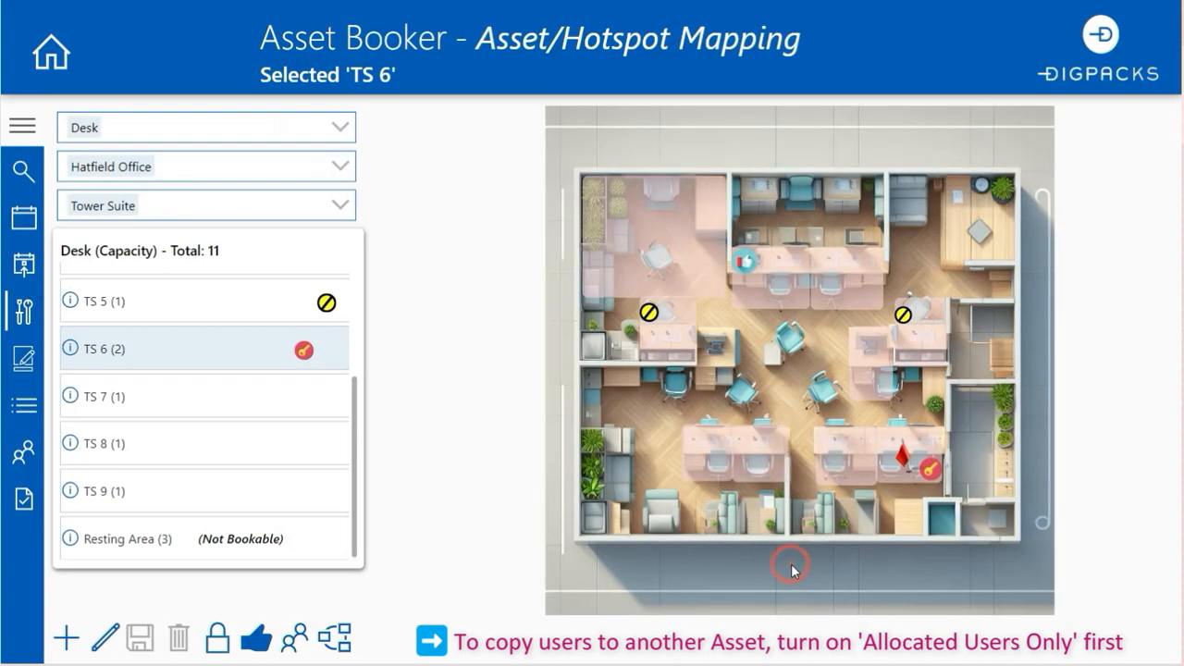
- Turn on Allocated Users Only for desk TS 7 without adding members, and close its allocation settings
click(848, 460)
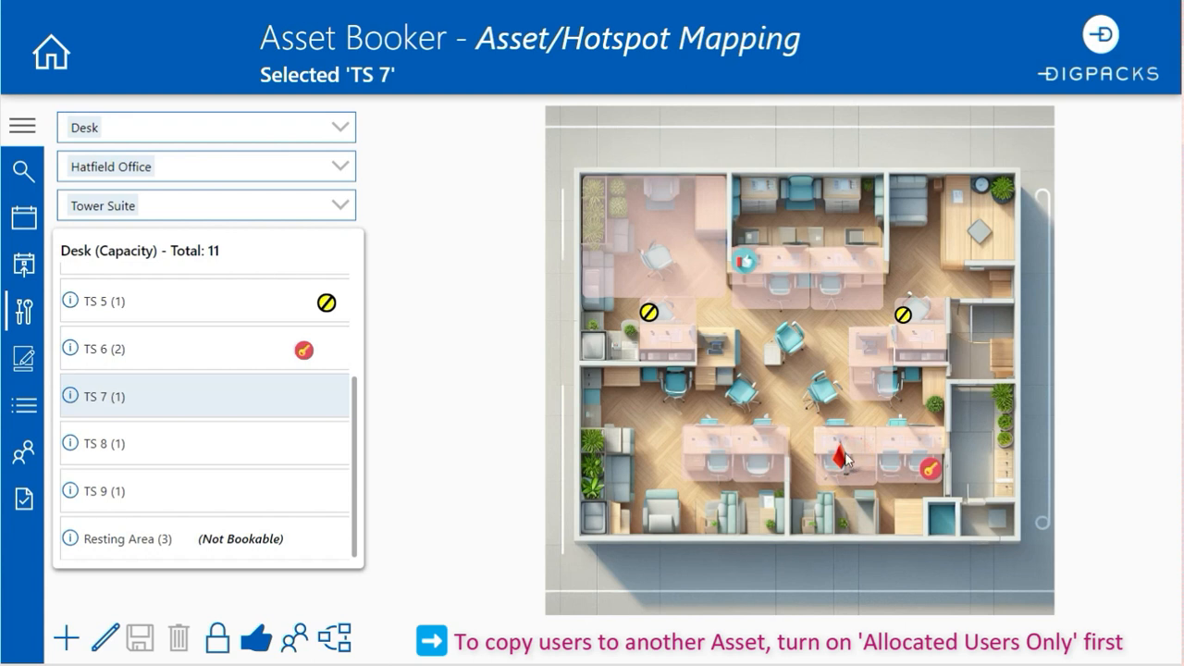
click(295, 640)
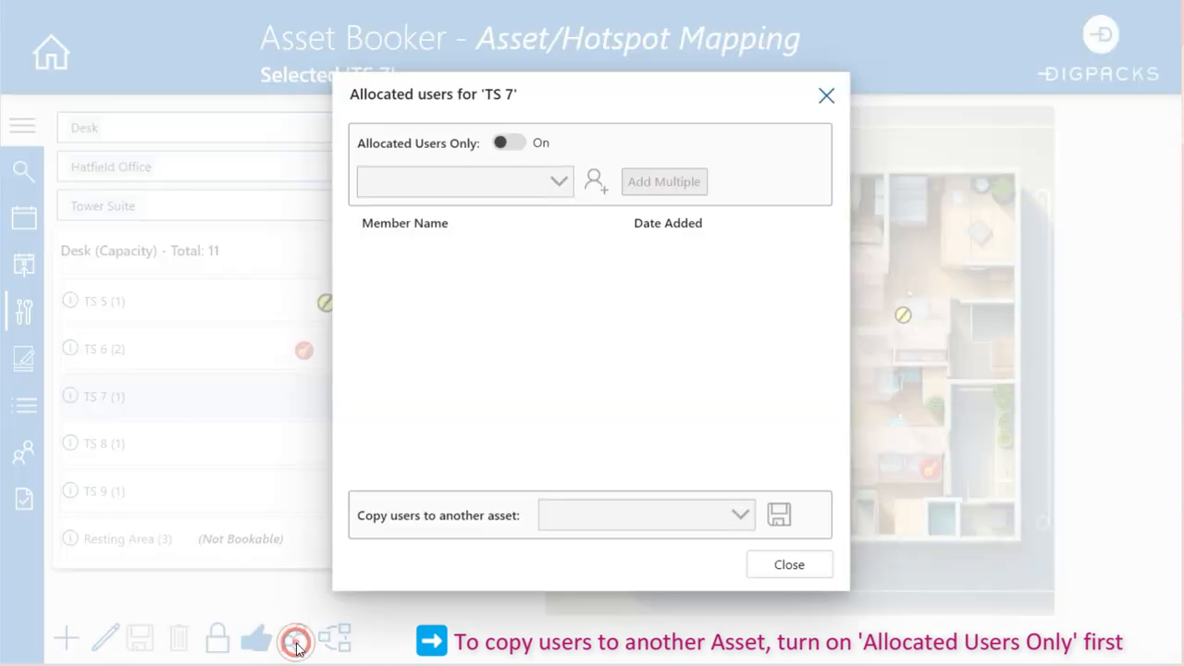
click(505, 144)
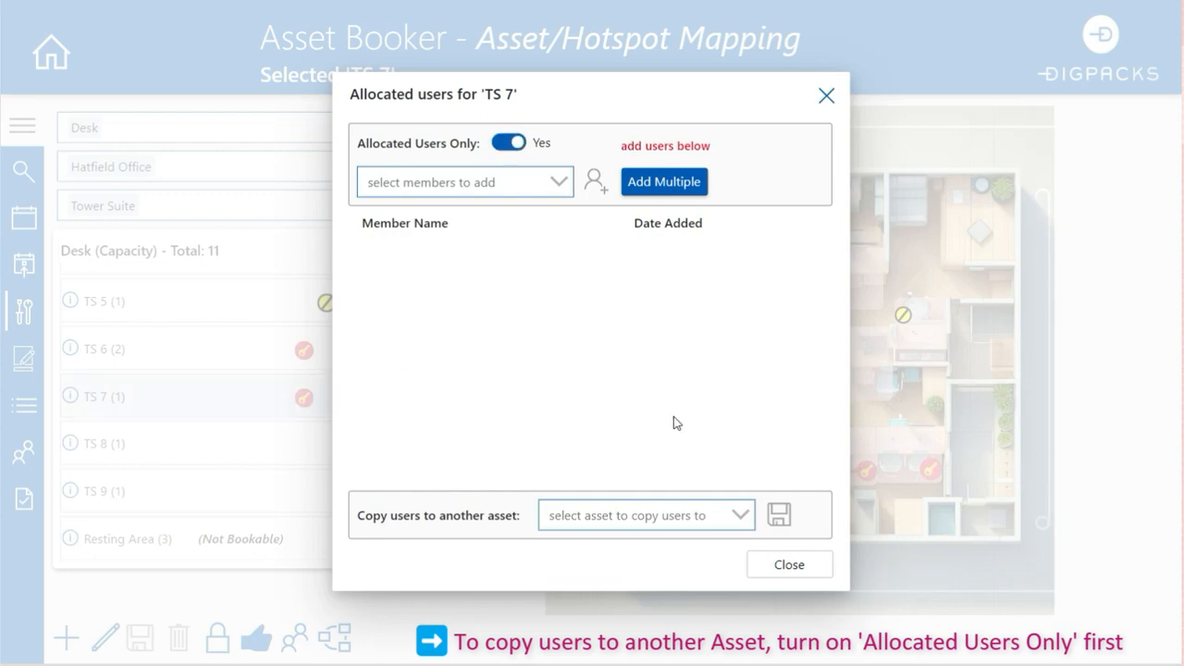
click(791, 566)
- Copy the allocated users of desk TS 6 to desk TS 7, save the copy and close the allocation settings
click(900, 459)
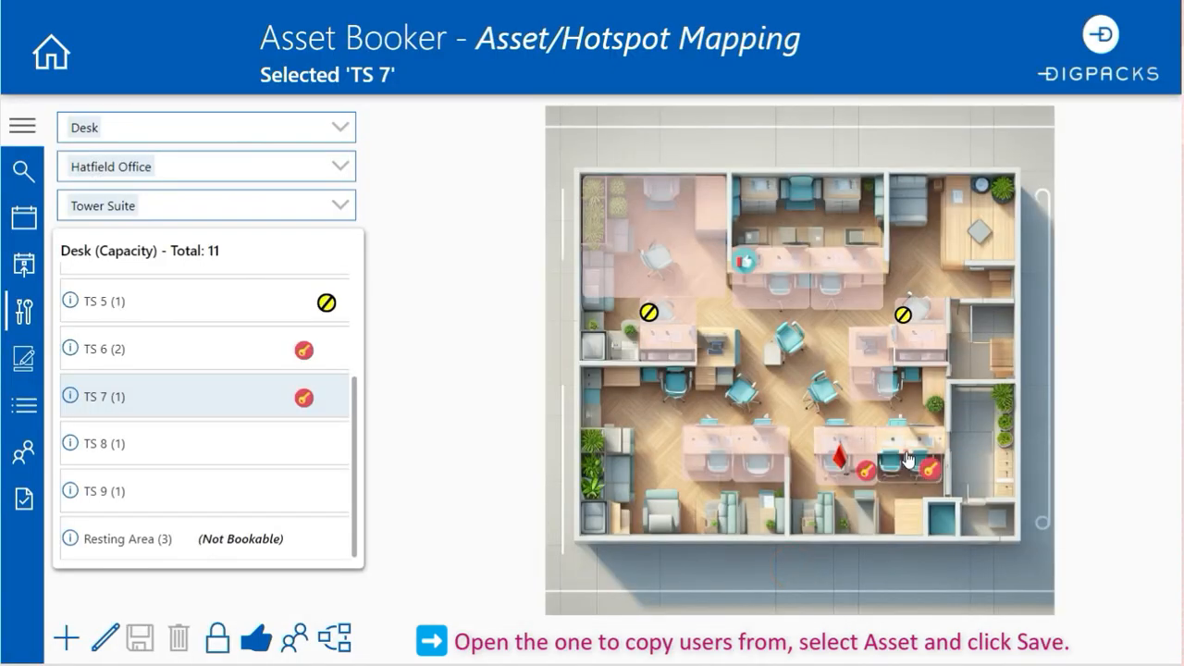
click(292, 640)
click(739, 514)
click(583, 514)
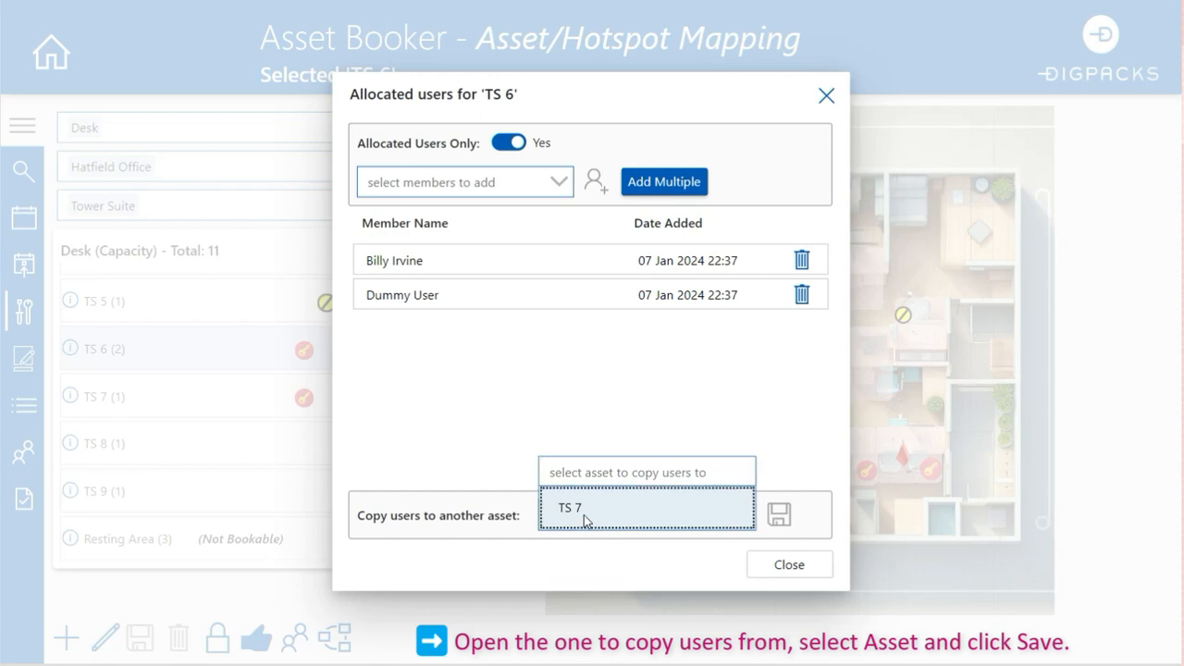
click(583, 514)
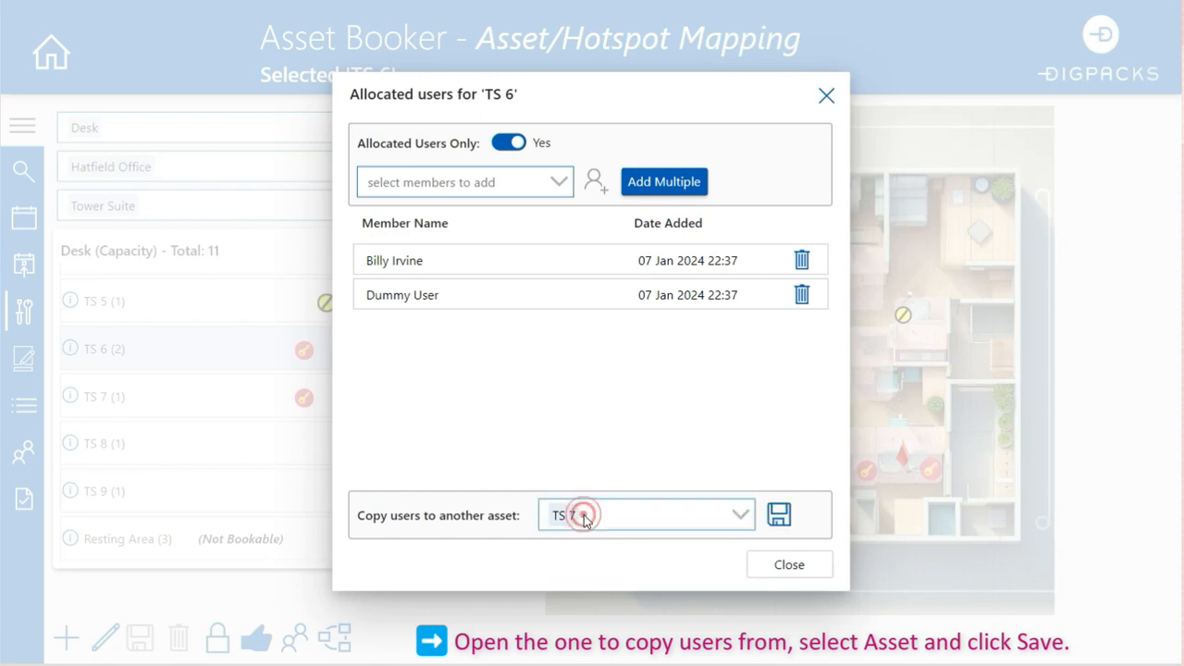
click(785, 524)
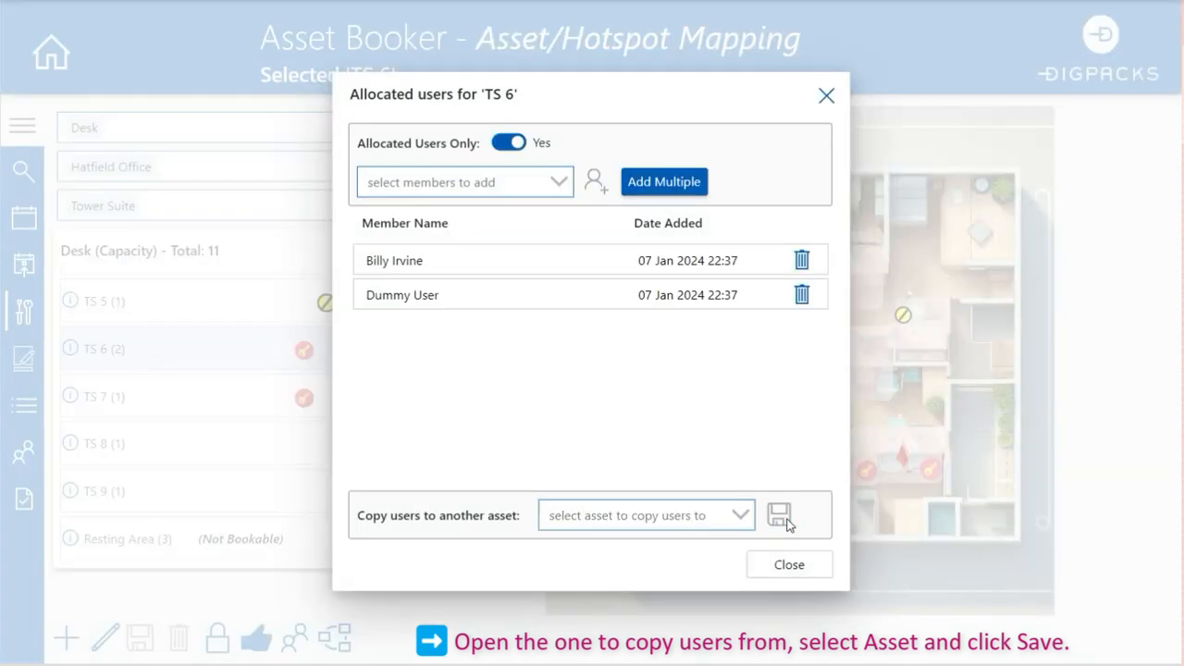
click(788, 564)
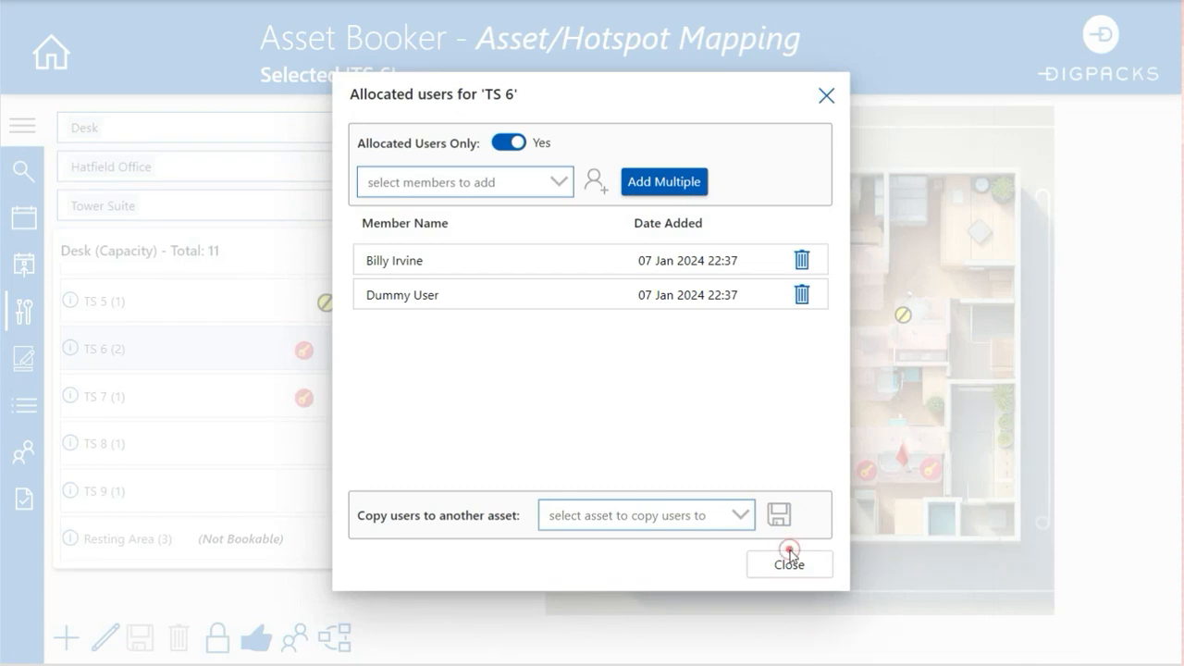
click(787, 566)
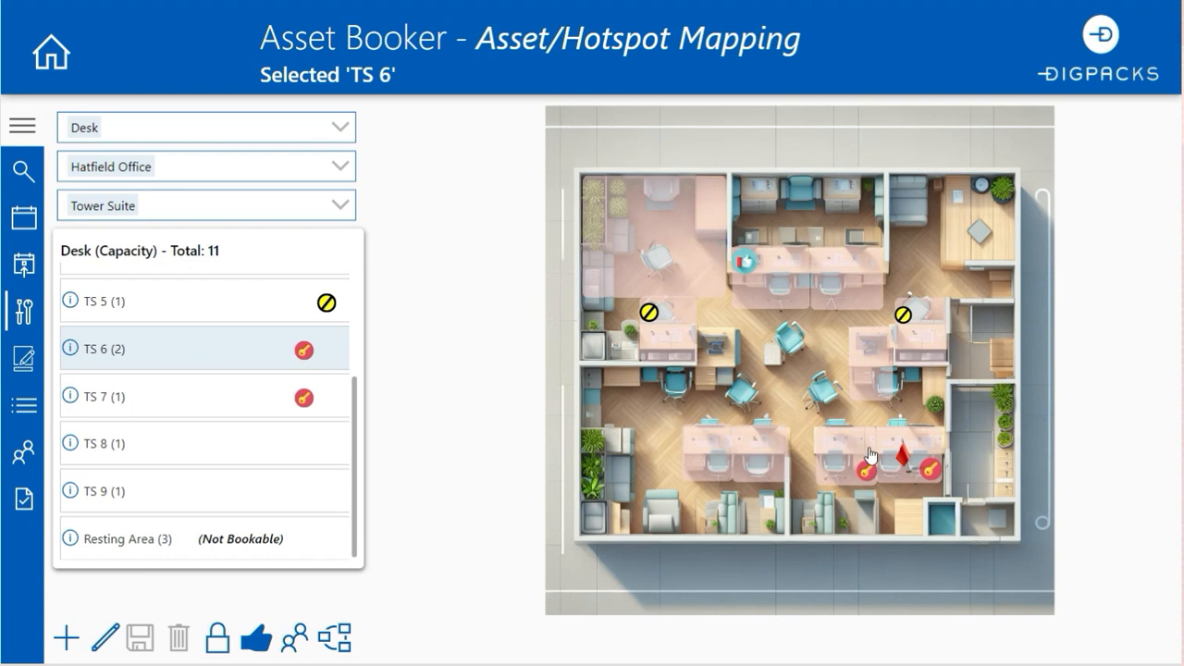
- Check the allocated users list of desk TS 7 and close it
click(845, 466)
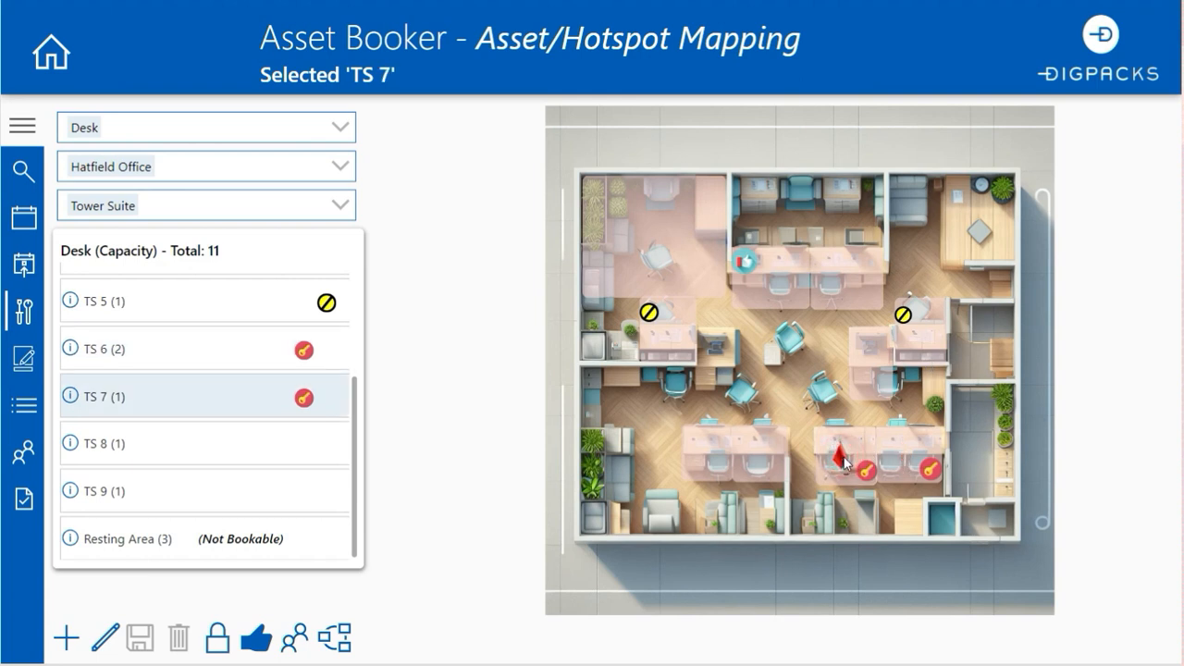
click(304, 398)
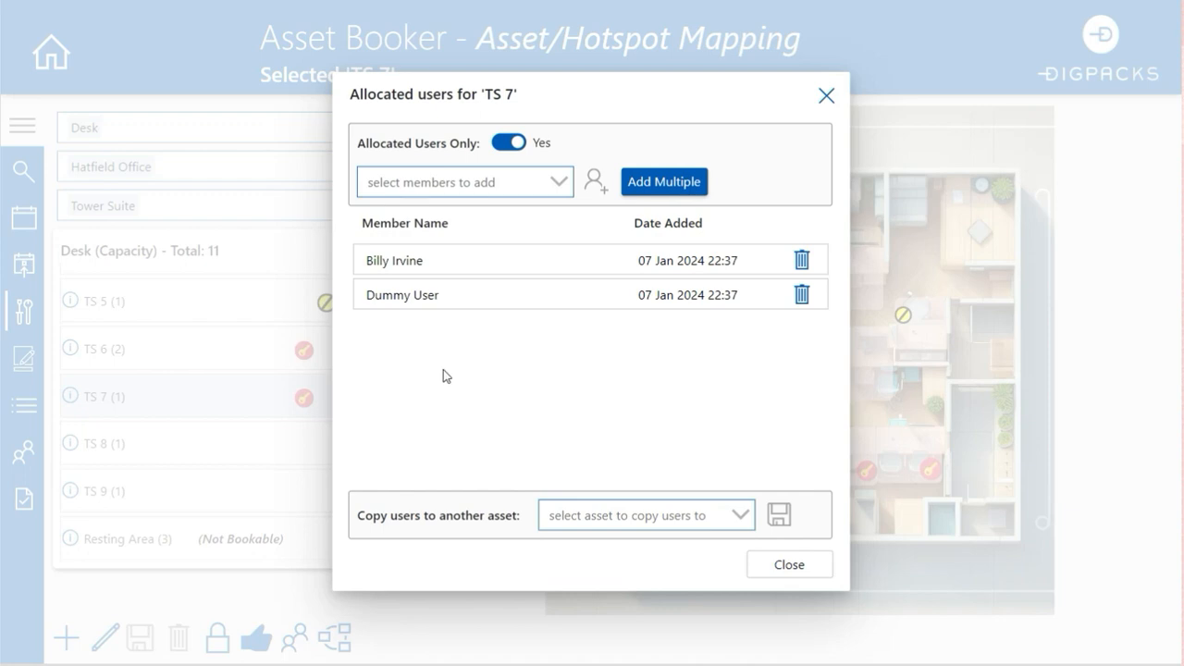
click(789, 565)
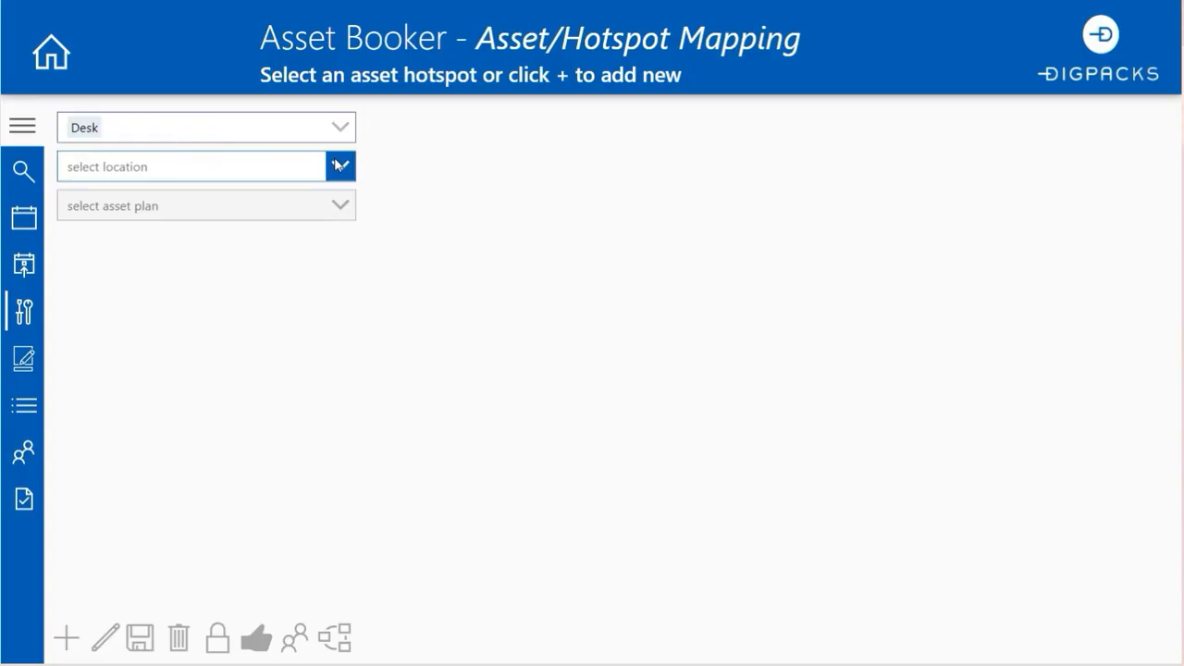
- Load the Ground Floor plan of Hatfield Office for the Desk asset type
click(339, 165)
click(191, 185)
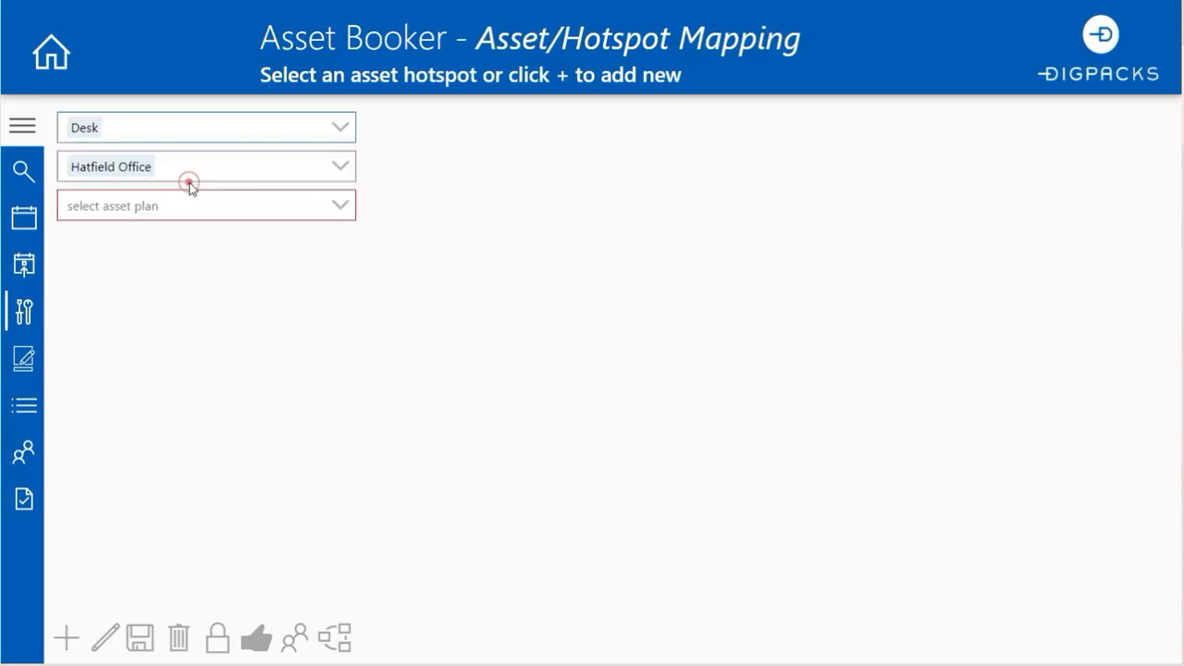
click(337, 214)
click(147, 256)
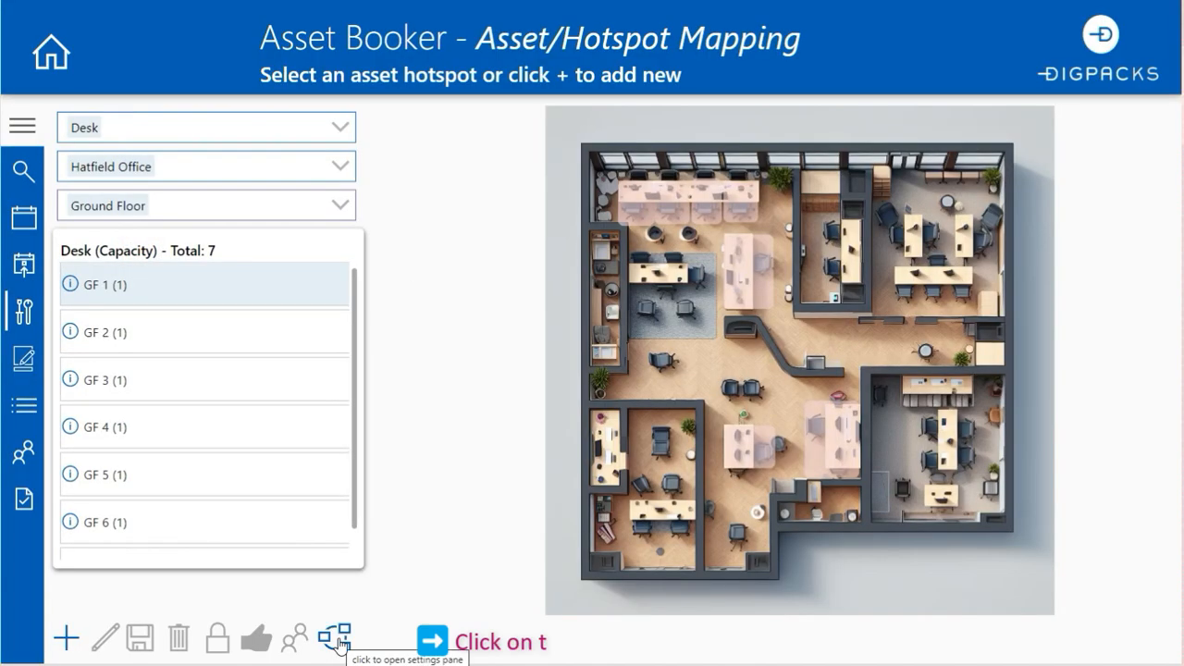
- Create an asset group named Finance Team with initial F and the colour Green, and save it
click(336, 639)
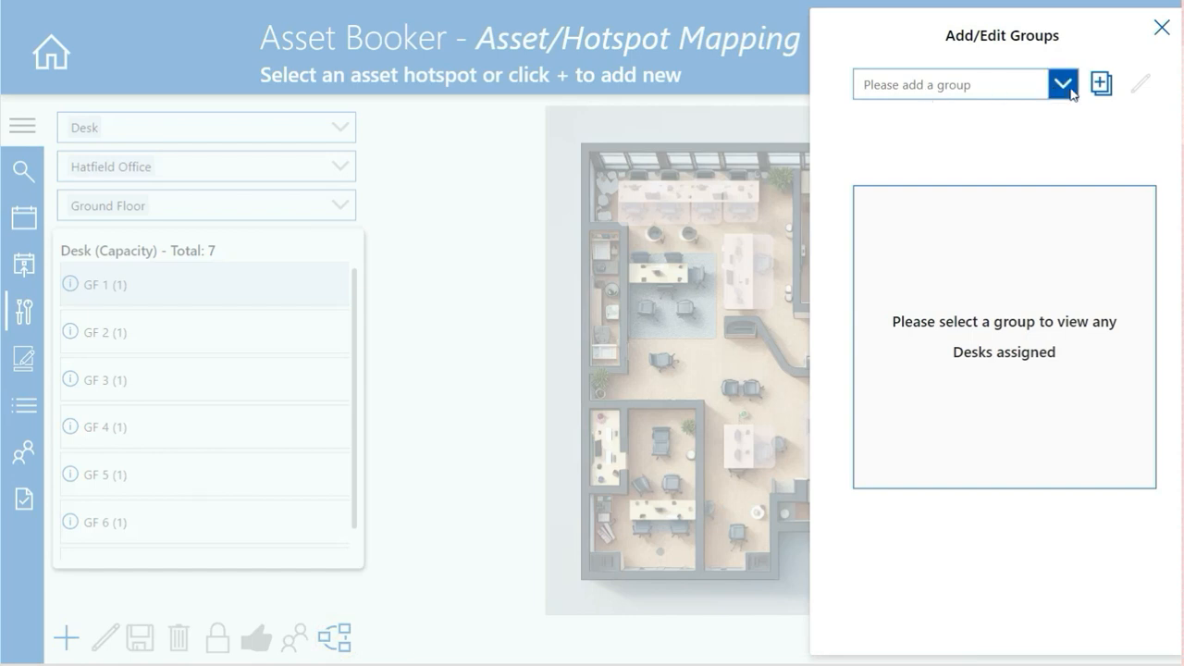
click(1100, 84)
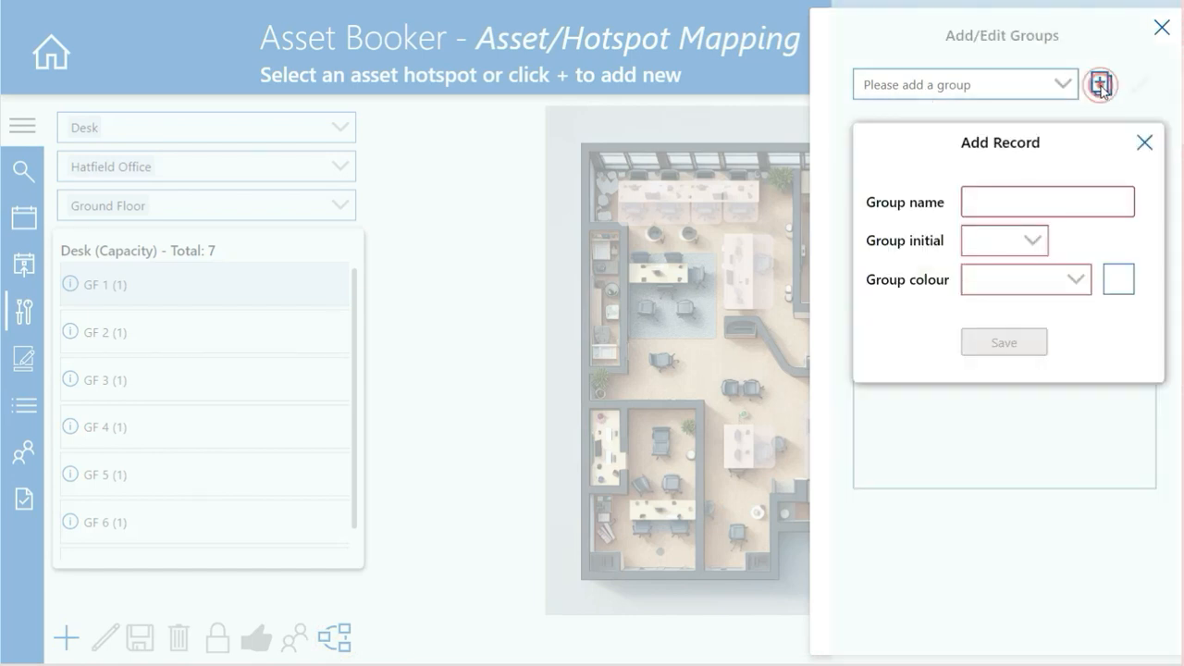
click(1001, 202)
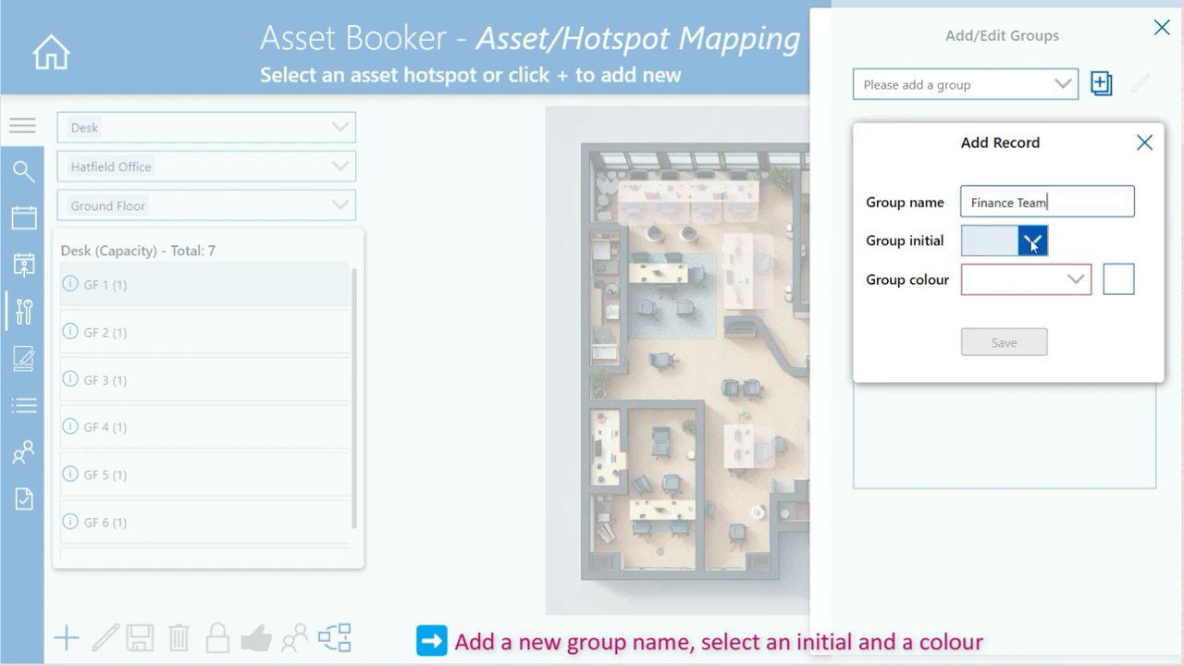
click(1027, 239)
click(1008, 442)
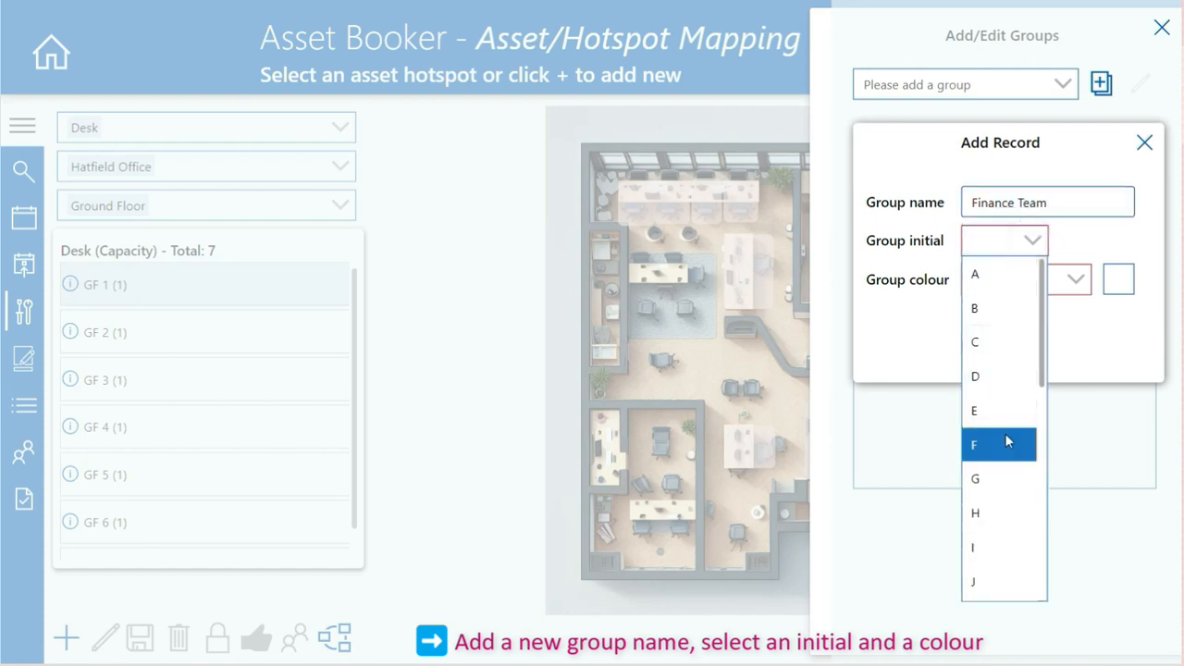
click(1076, 279)
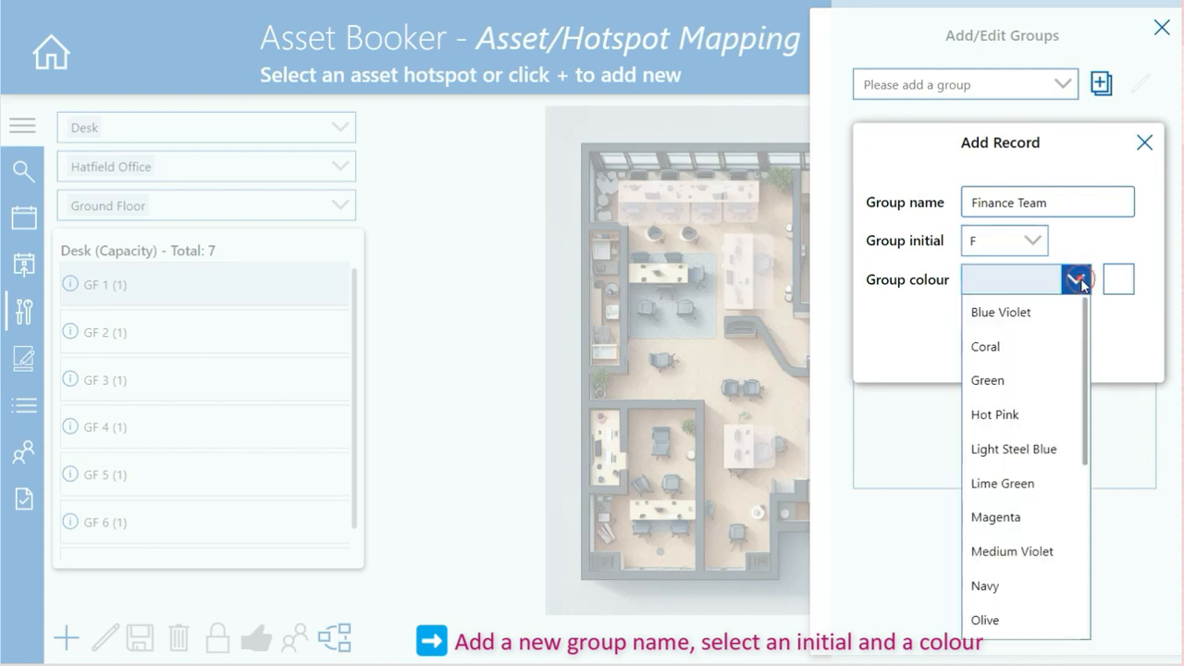
click(1050, 380)
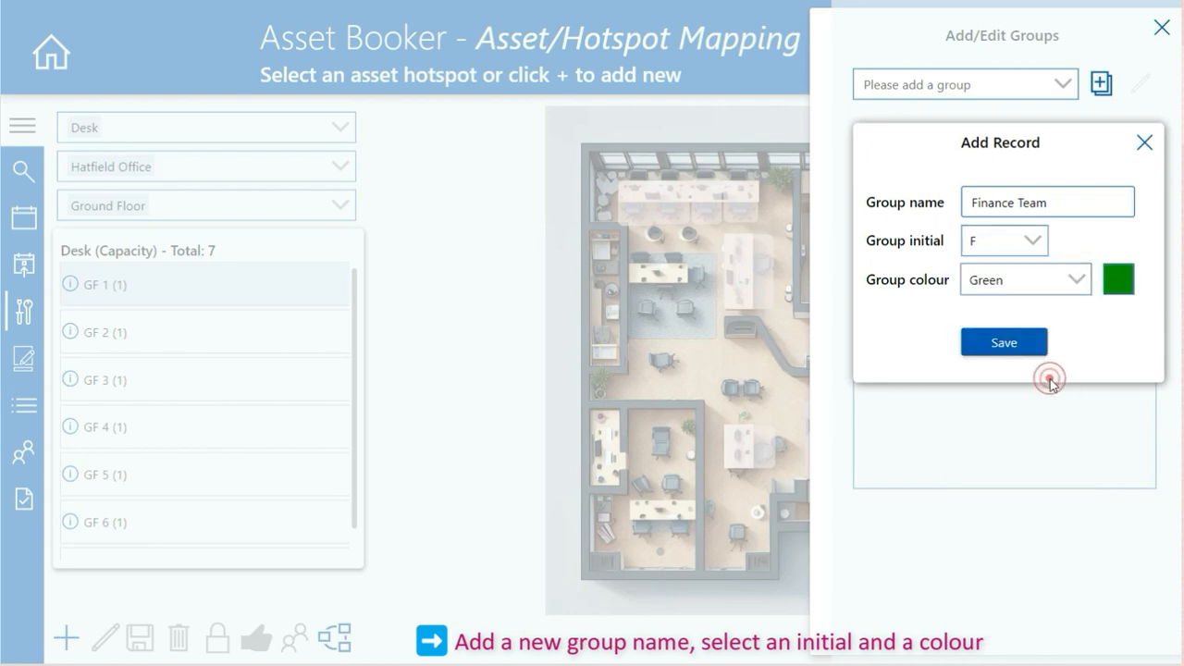
click(1008, 351)
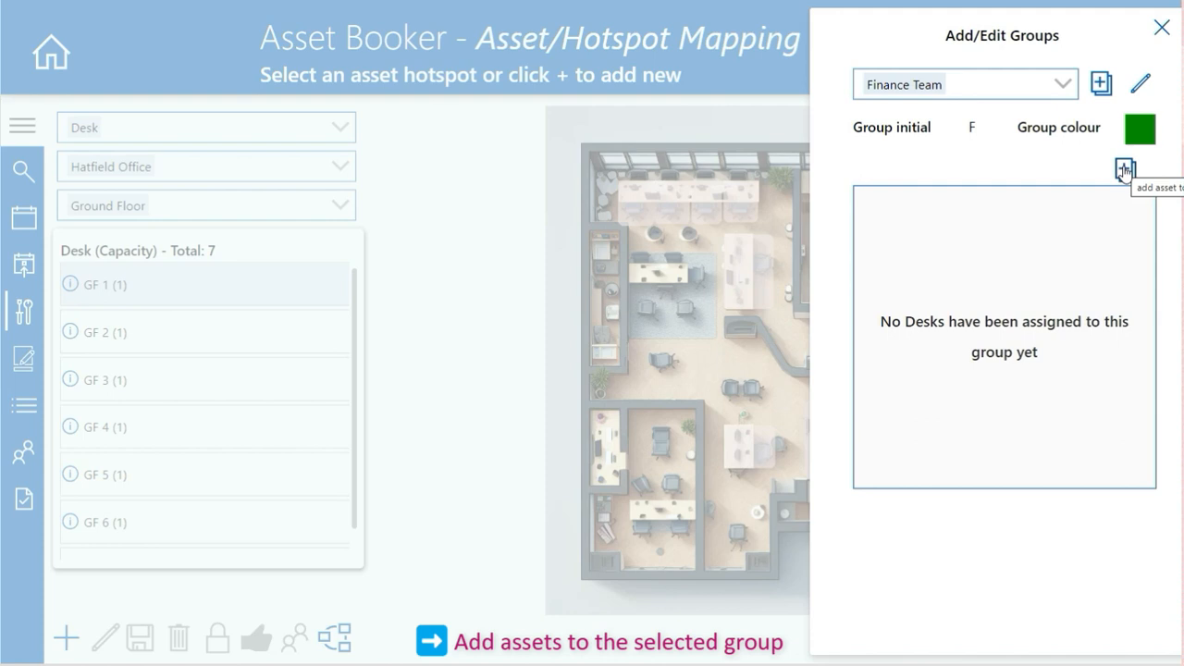
- Assign desks GF 1, GF 2, GF 3 and GF 4 to the Finance Team group, save and close the group editor
click(1124, 169)
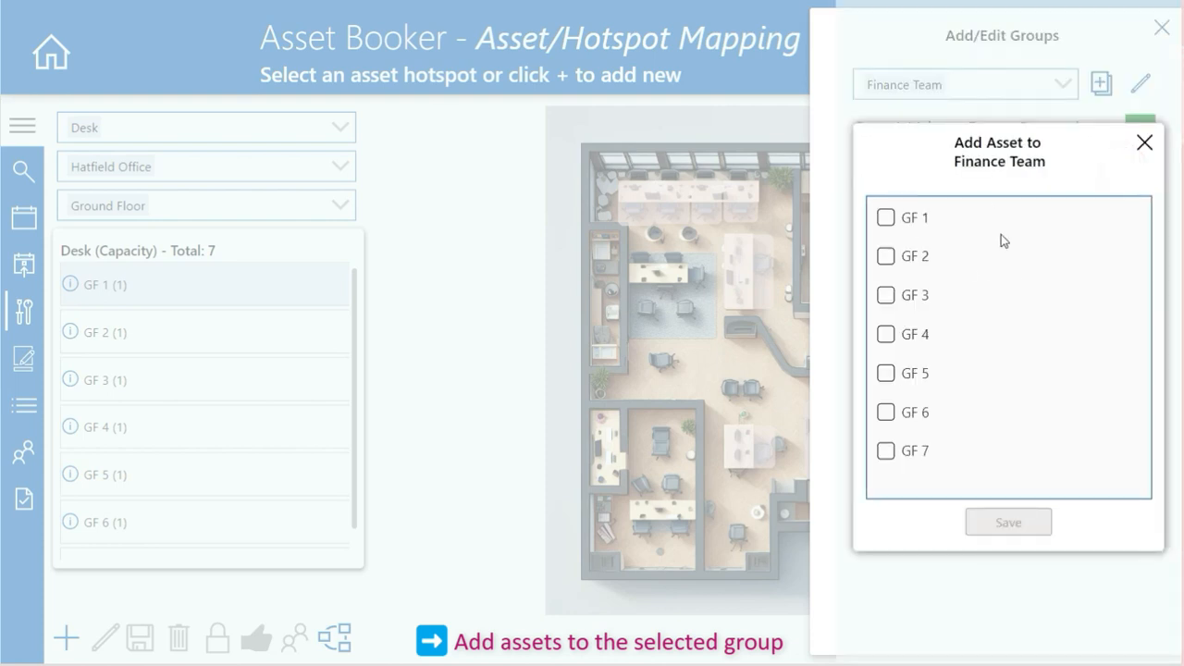
click(885, 219)
click(887, 259)
click(888, 295)
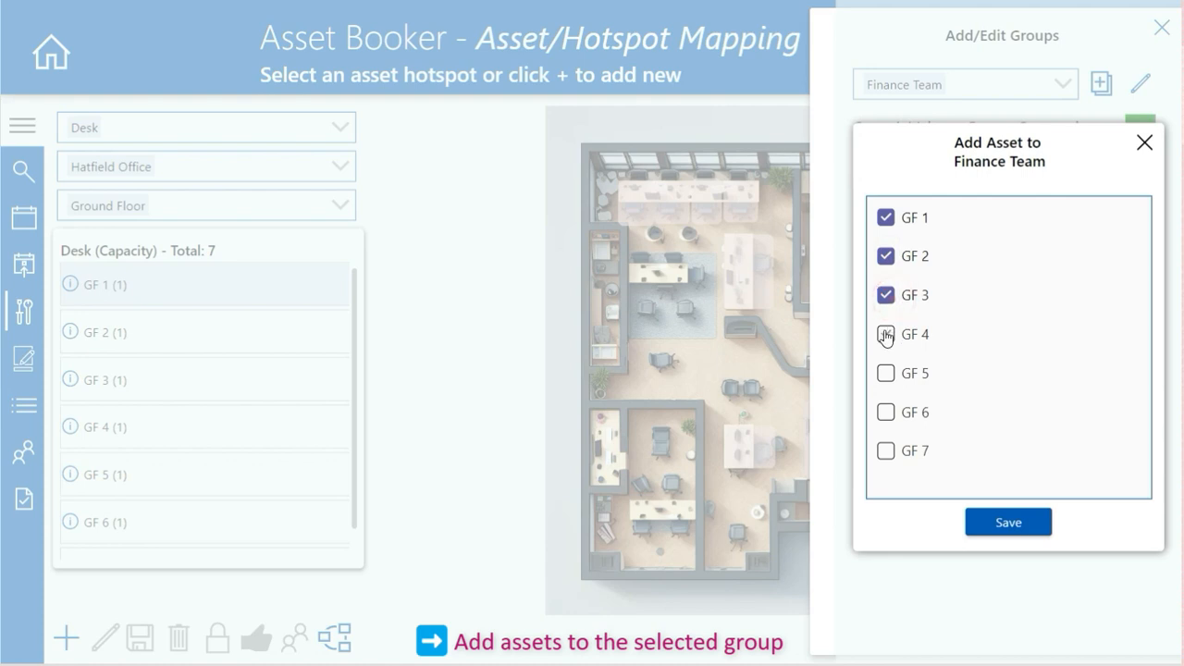
click(885, 335)
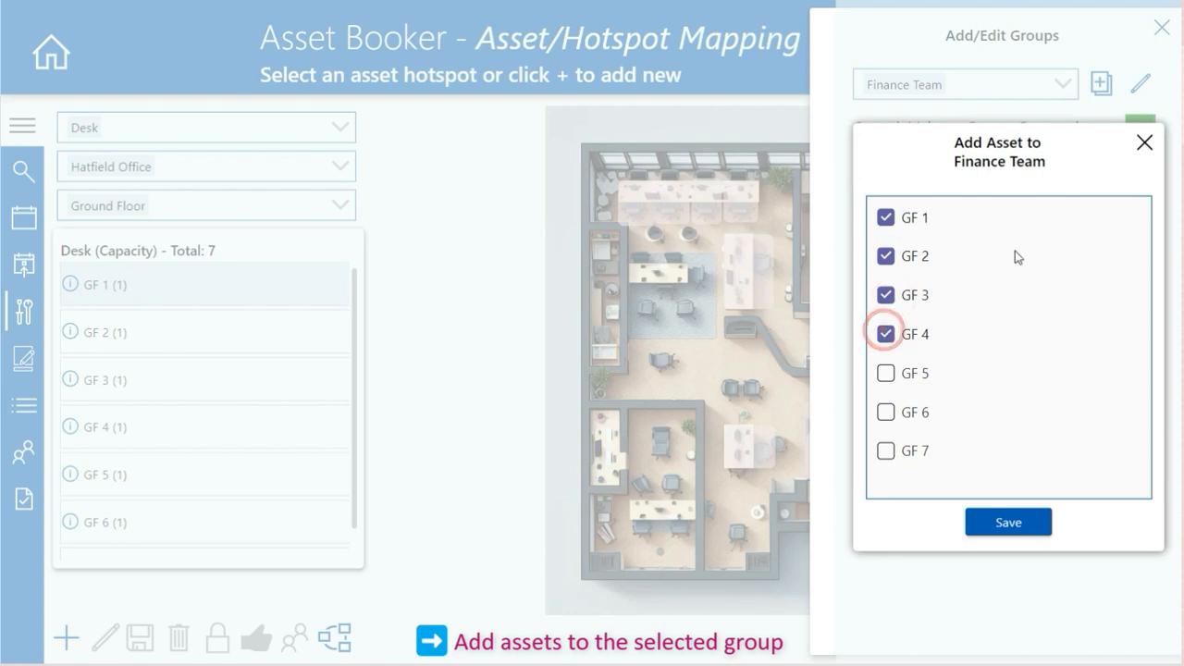
click(1011, 526)
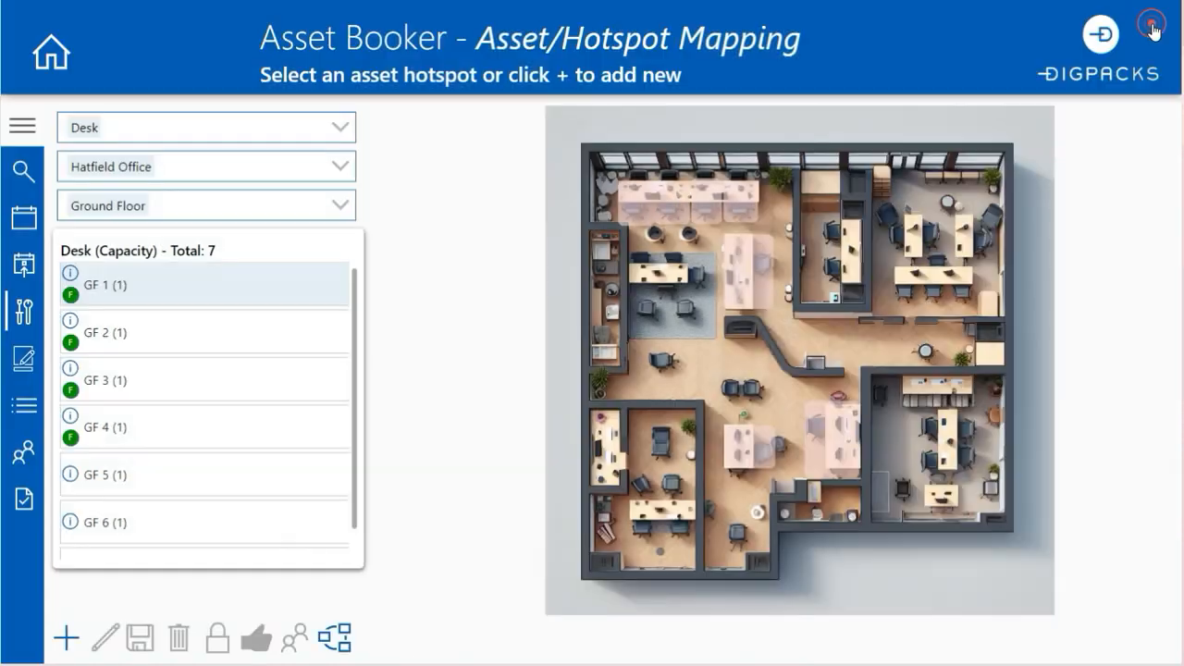
click(1162, 27)
- Select the hotspots of desks GF 2, GF 3 and GF 4 in turn on the floor plan to check them
click(674, 201)
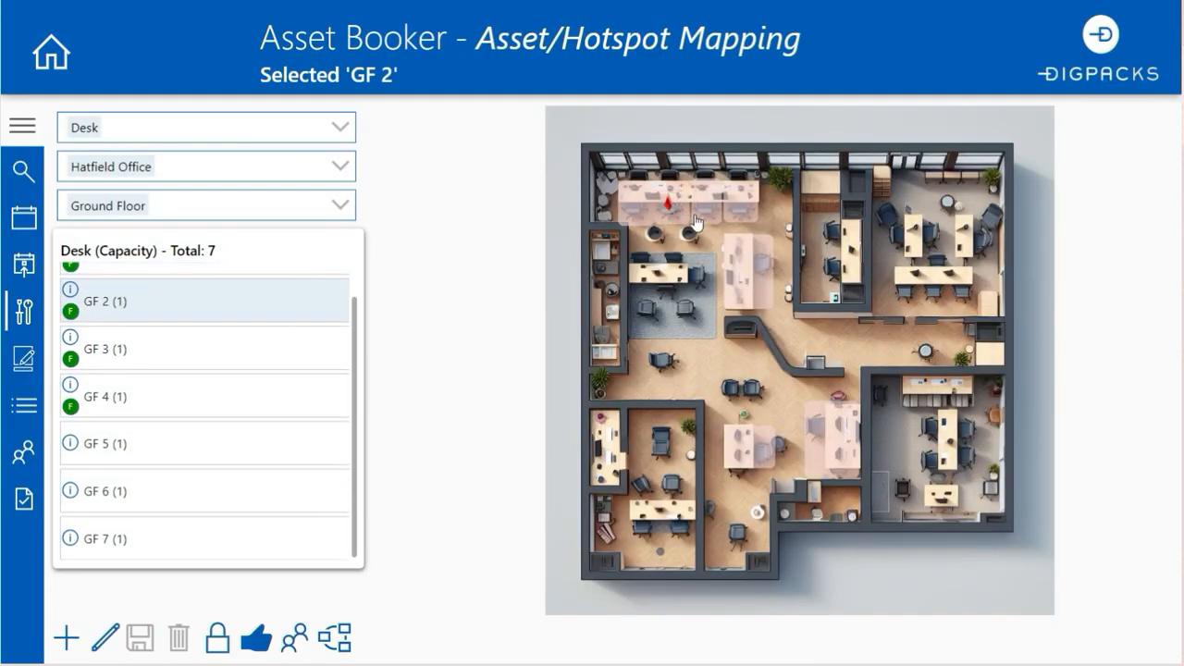
click(704, 211)
click(740, 214)
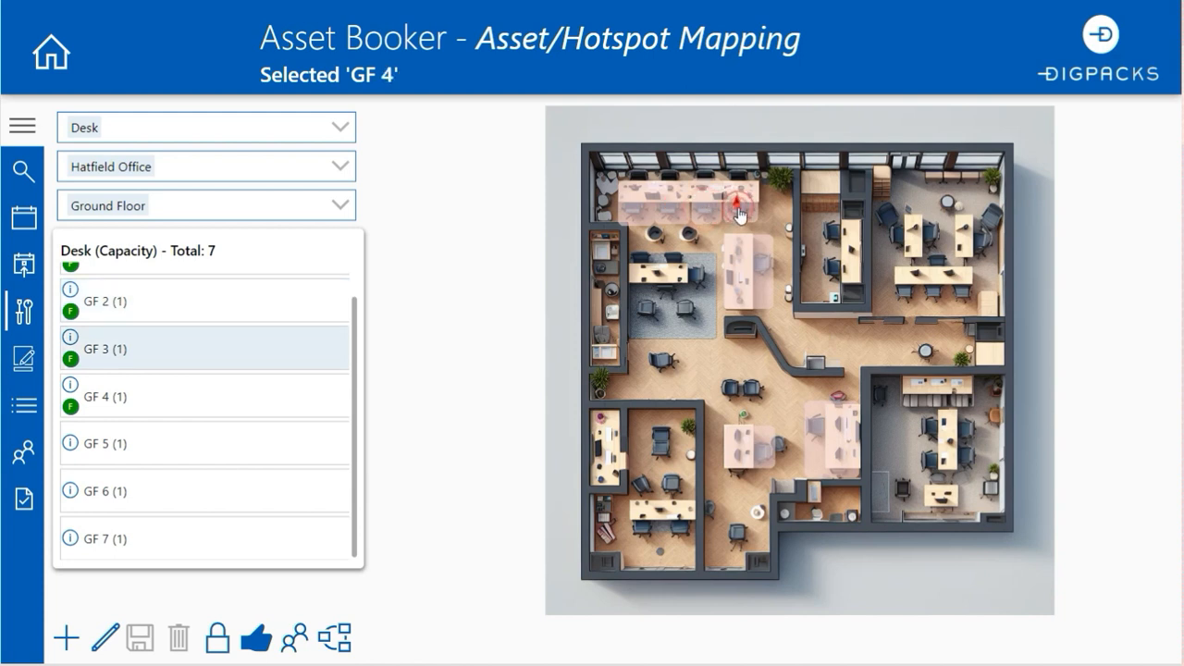
- Open the Terms & Conditions page and start editing its user agreement text
mouse_move(69, 409)
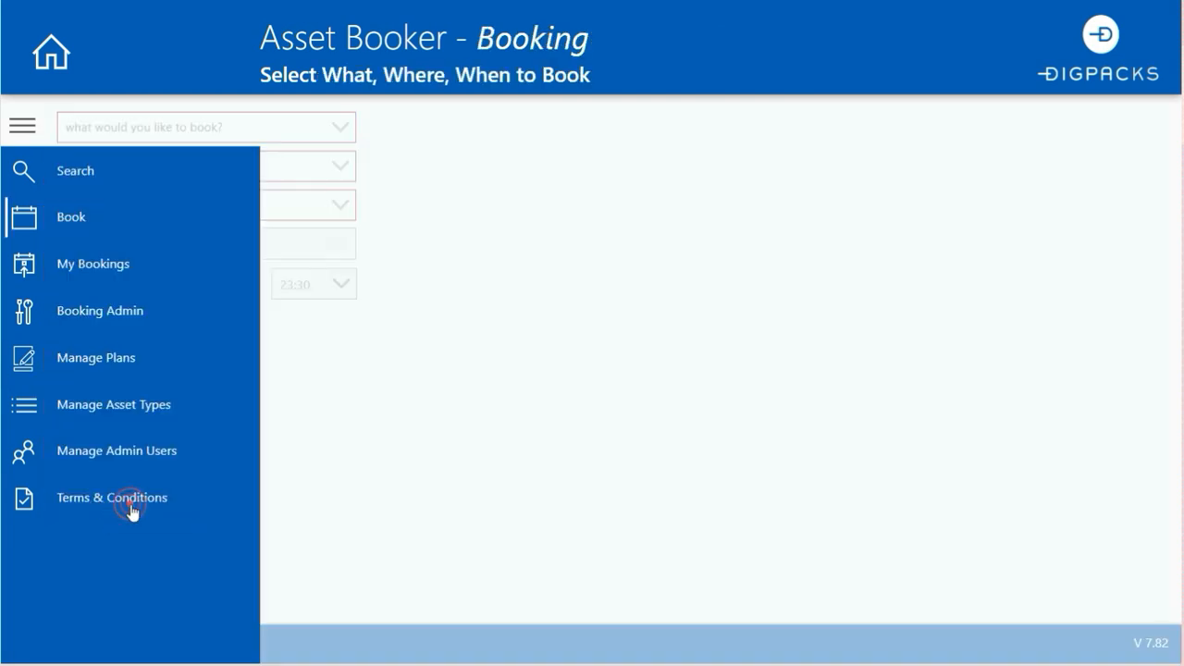
click(132, 508)
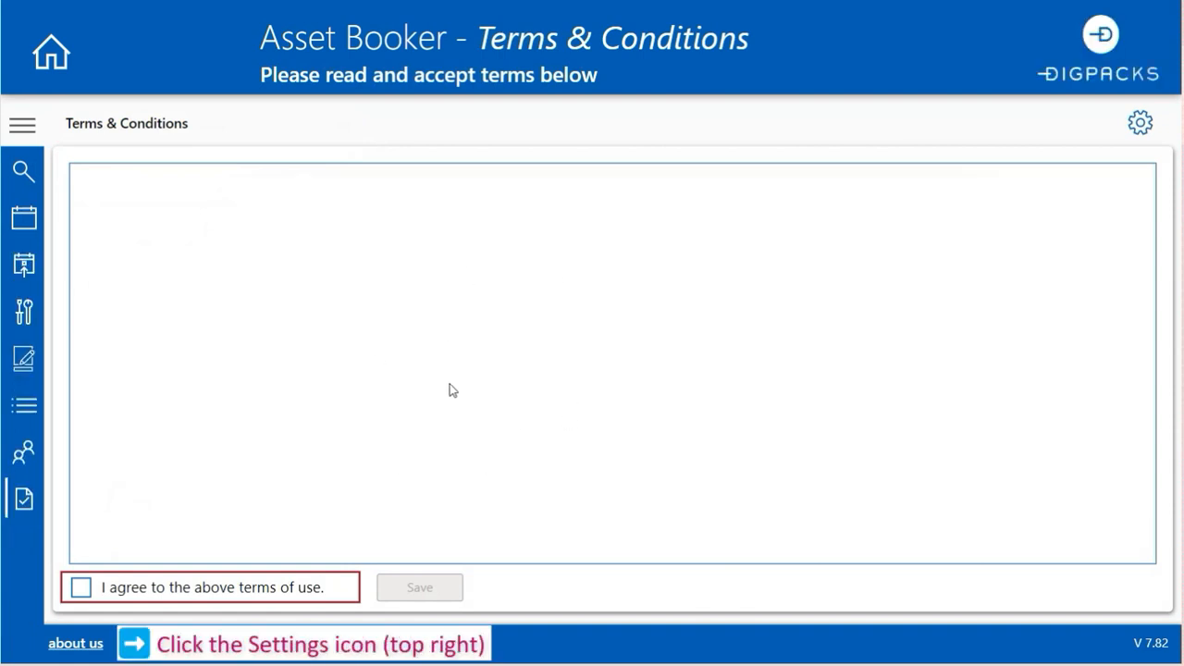
click(1140, 123)
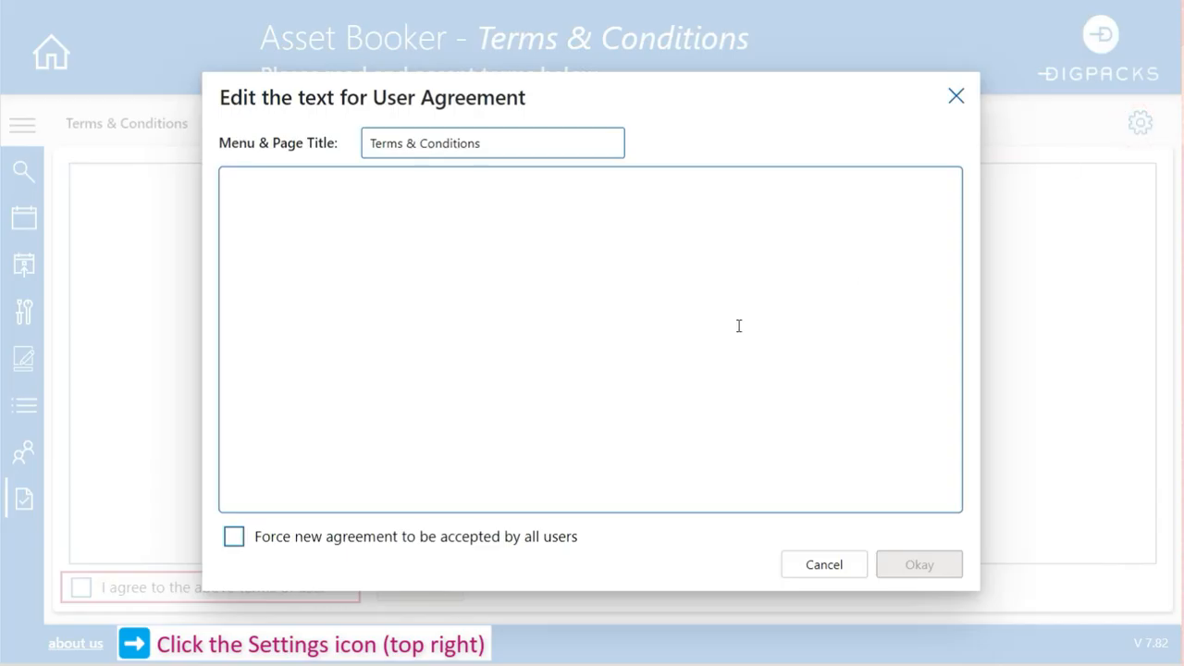
click(485, 261)
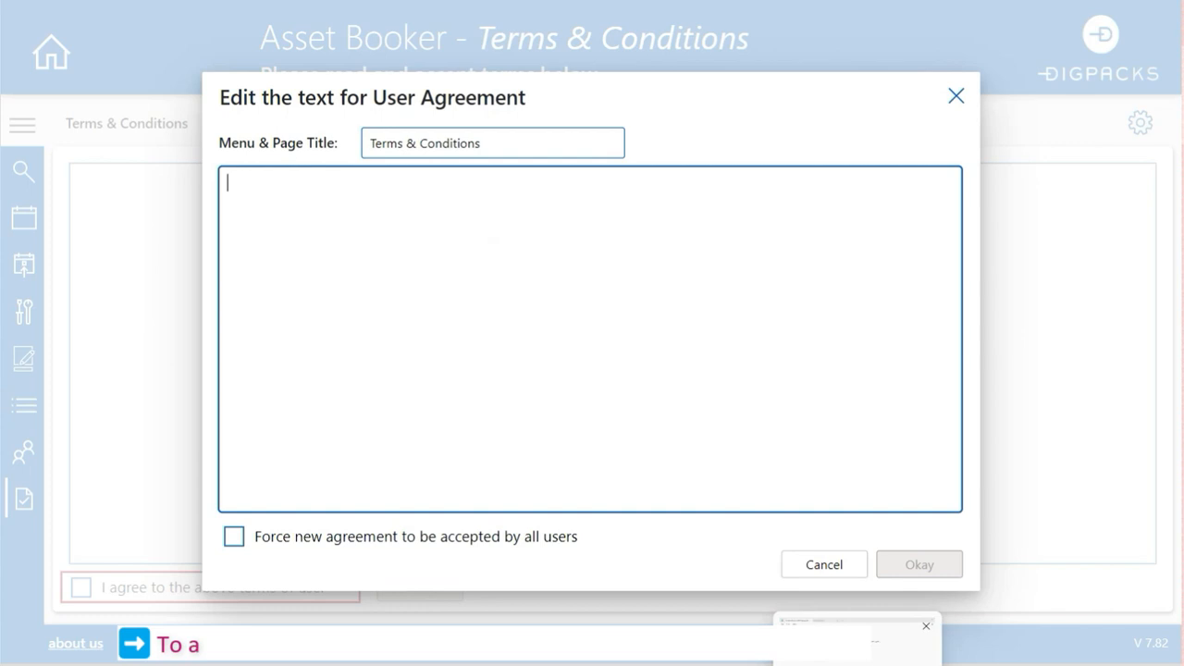
- Switch to Notepad and copy the HTML version of the Desk Booking Application Usage Policy, from the opening to the closing body tag
click(857, 654)
drag(646, 351, 104, 144)
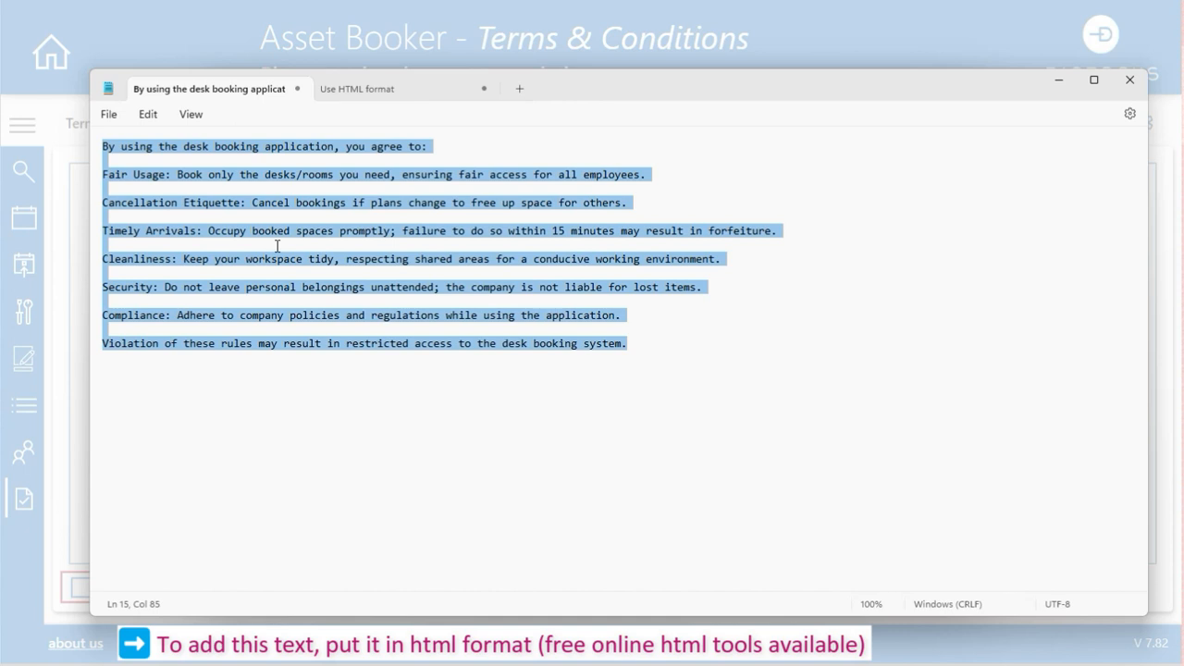
click(365, 92)
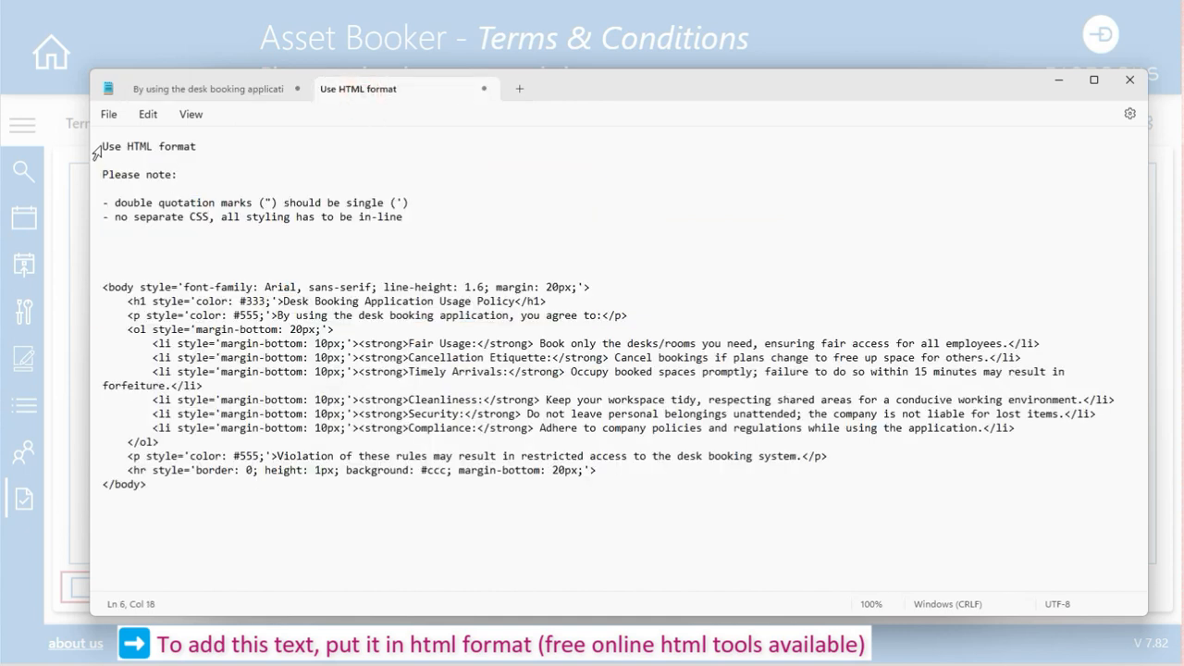
drag(104, 146, 198, 152)
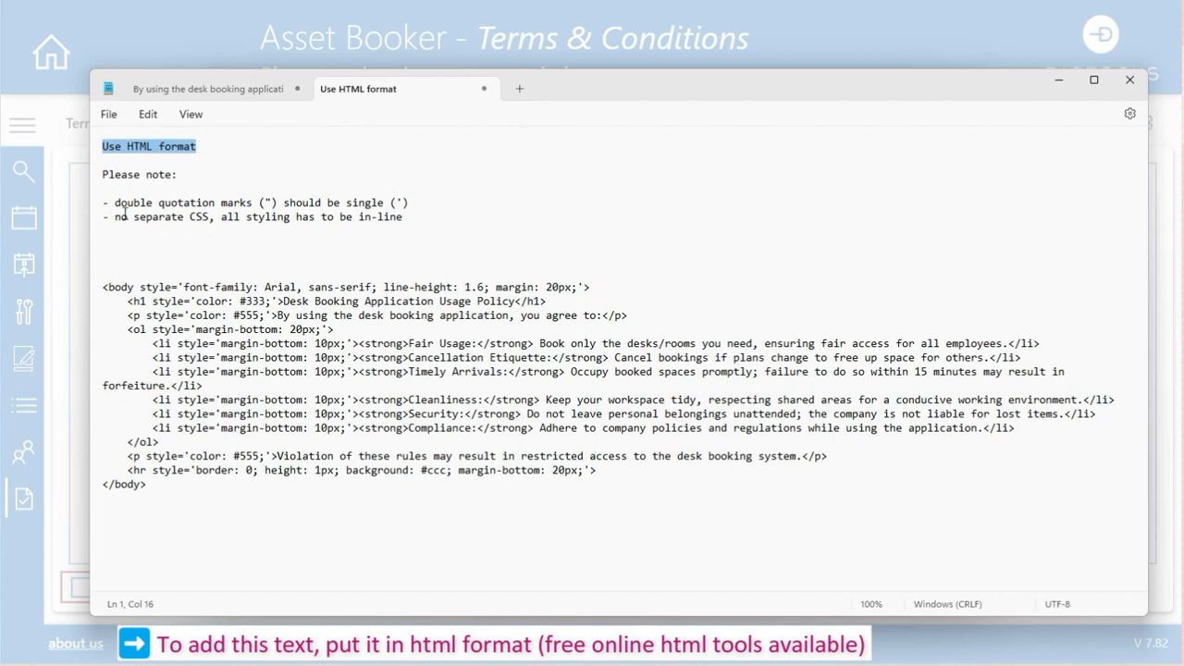
drag(105, 287, 171, 488)
key(ctrl+c)
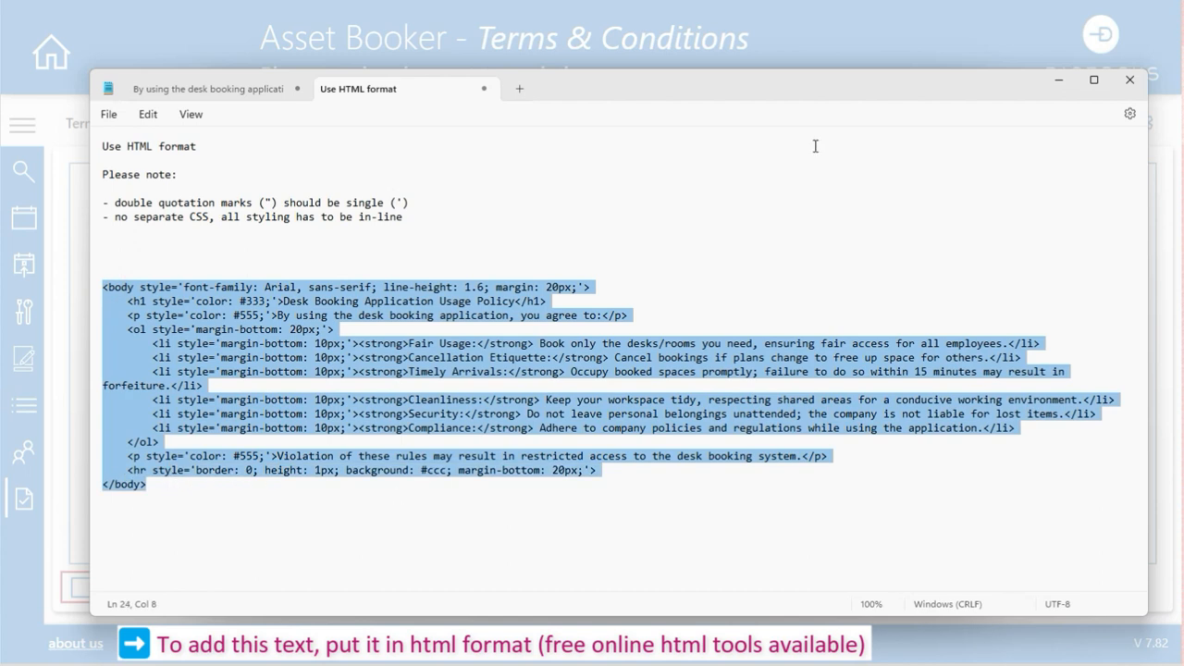
- Return to Asset Booker, paste the HTML as the user agreement text, force the new agreement on all users and save it
key(alt+Tab)
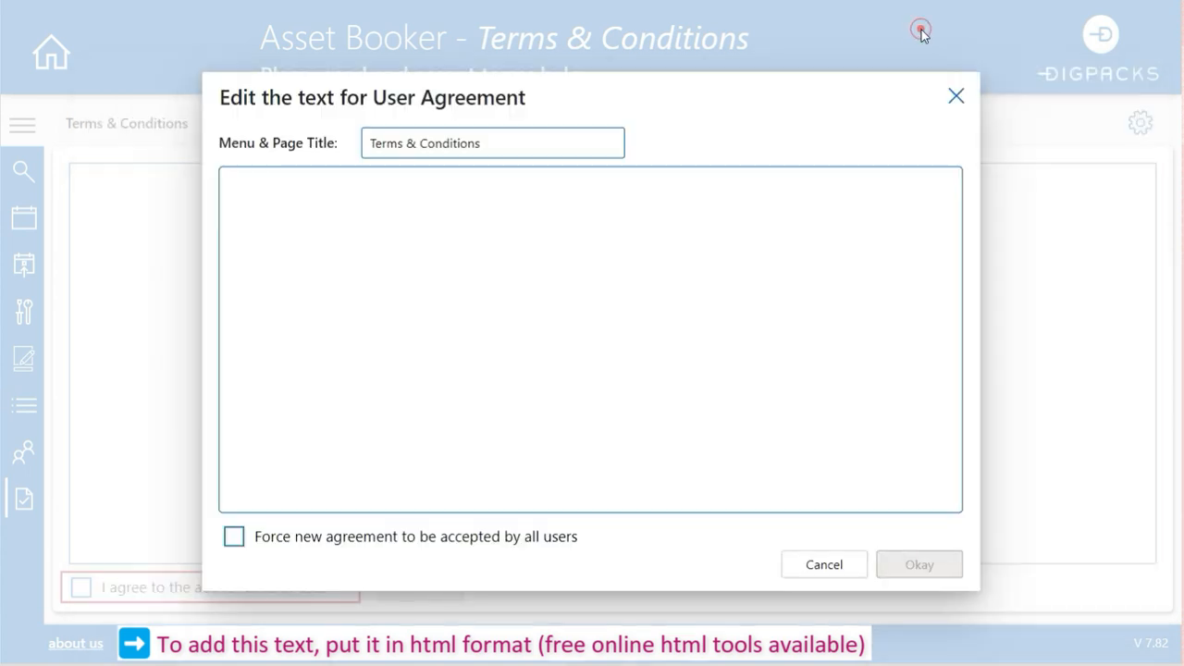
click(410, 257)
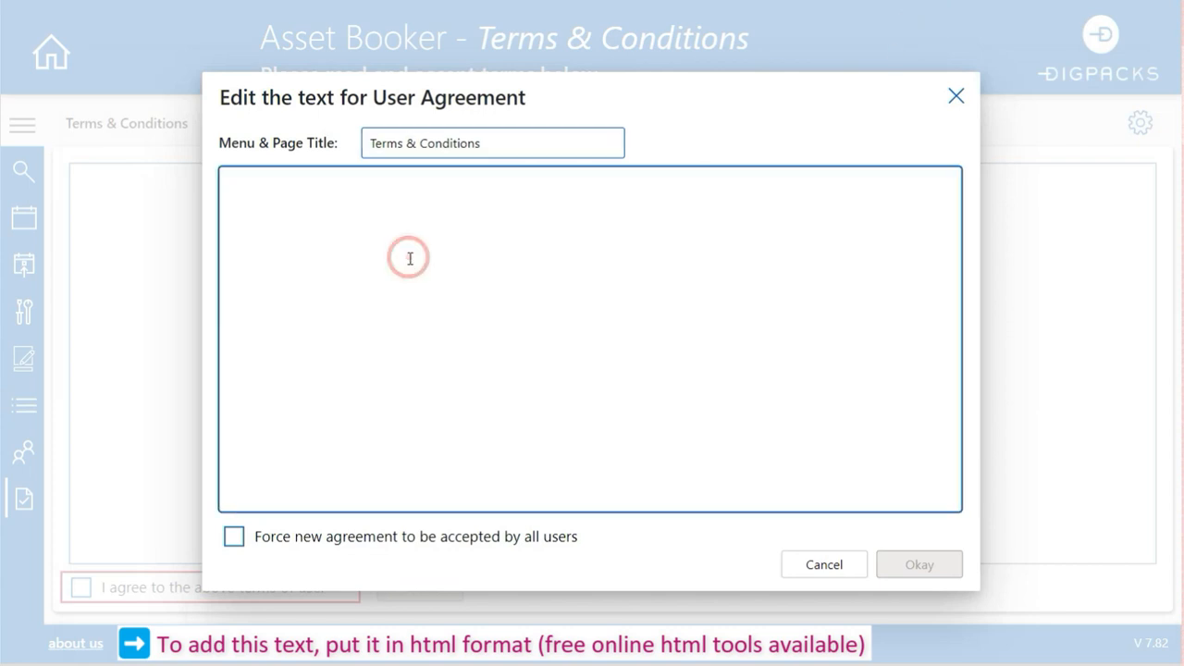
key(ctrl+v)
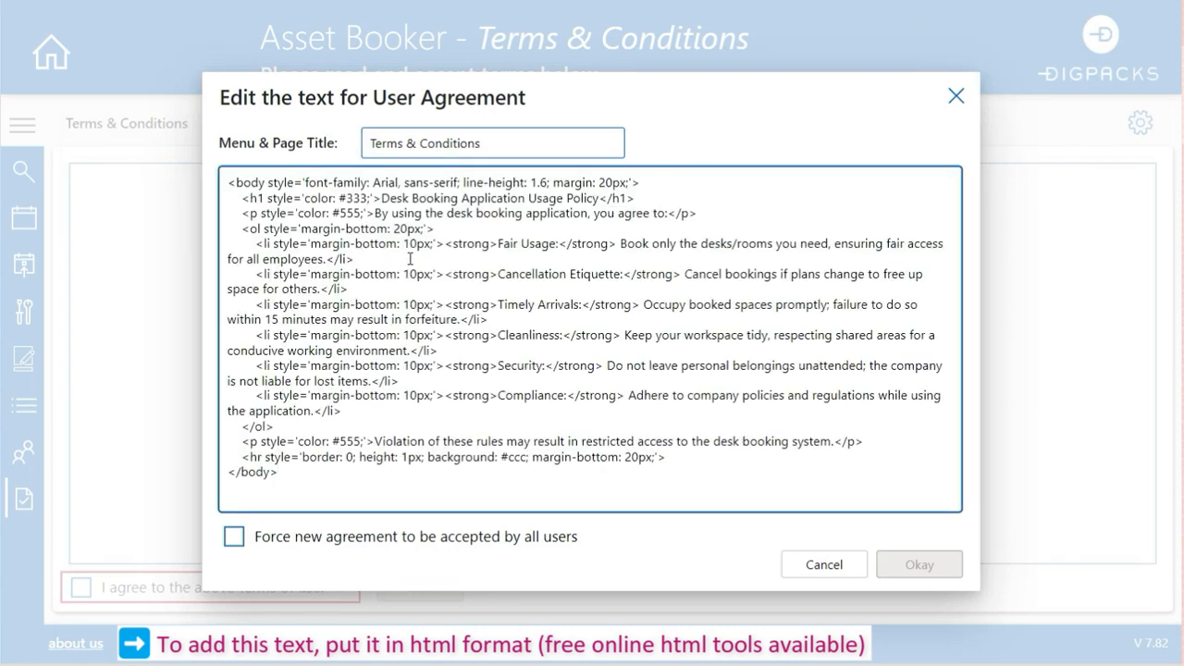
click(234, 536)
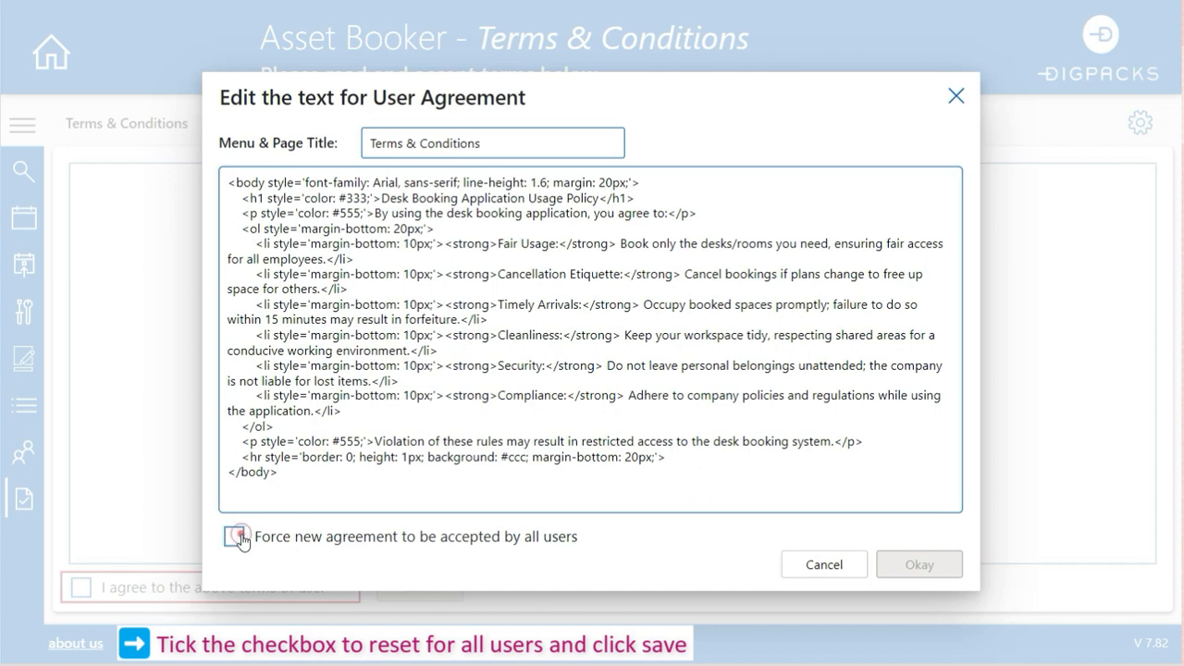
click(915, 562)
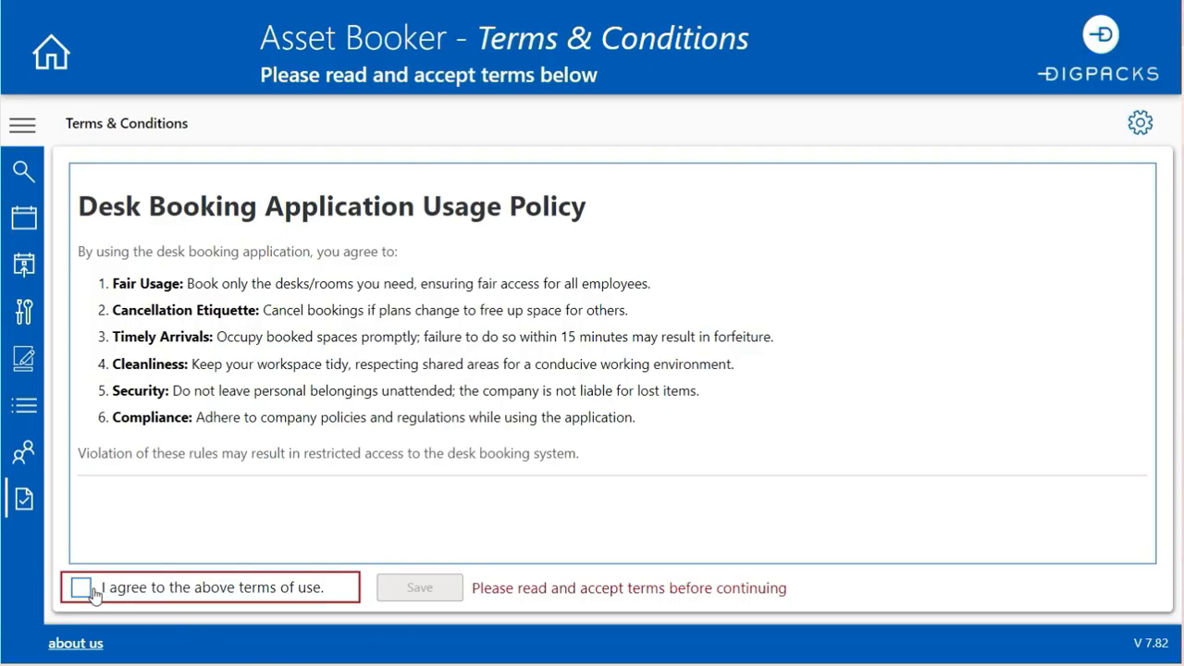
- Agree to the Desk Booking Application Usage Policy terms and save the acceptance
click(84, 588)
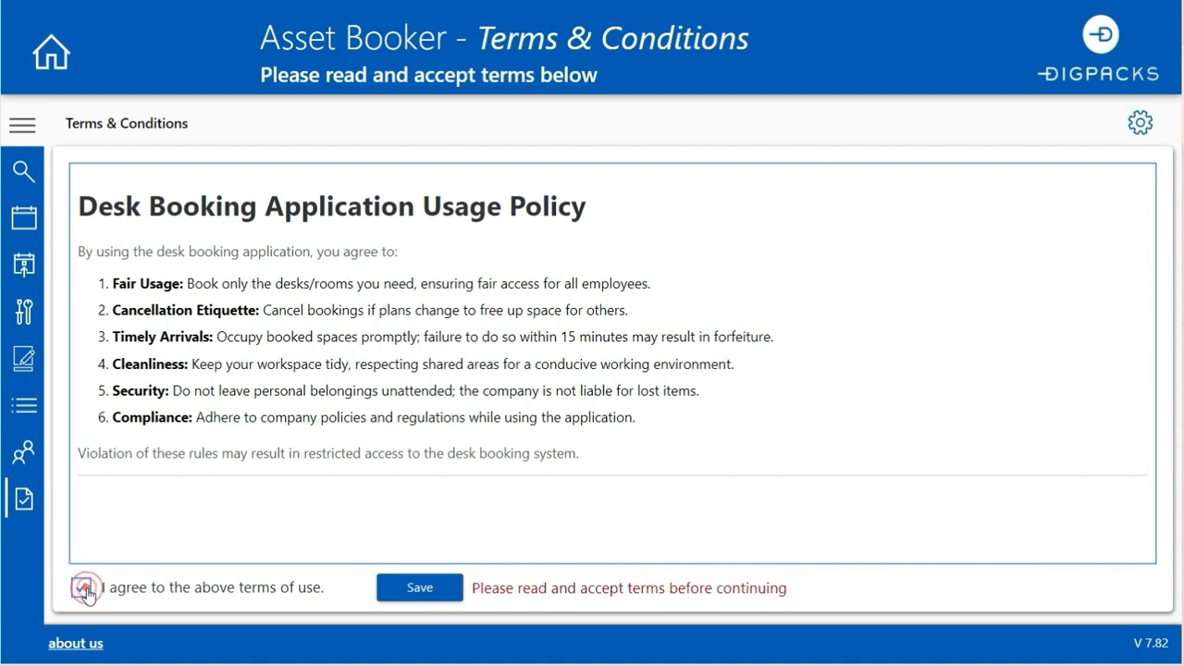
click(427, 595)
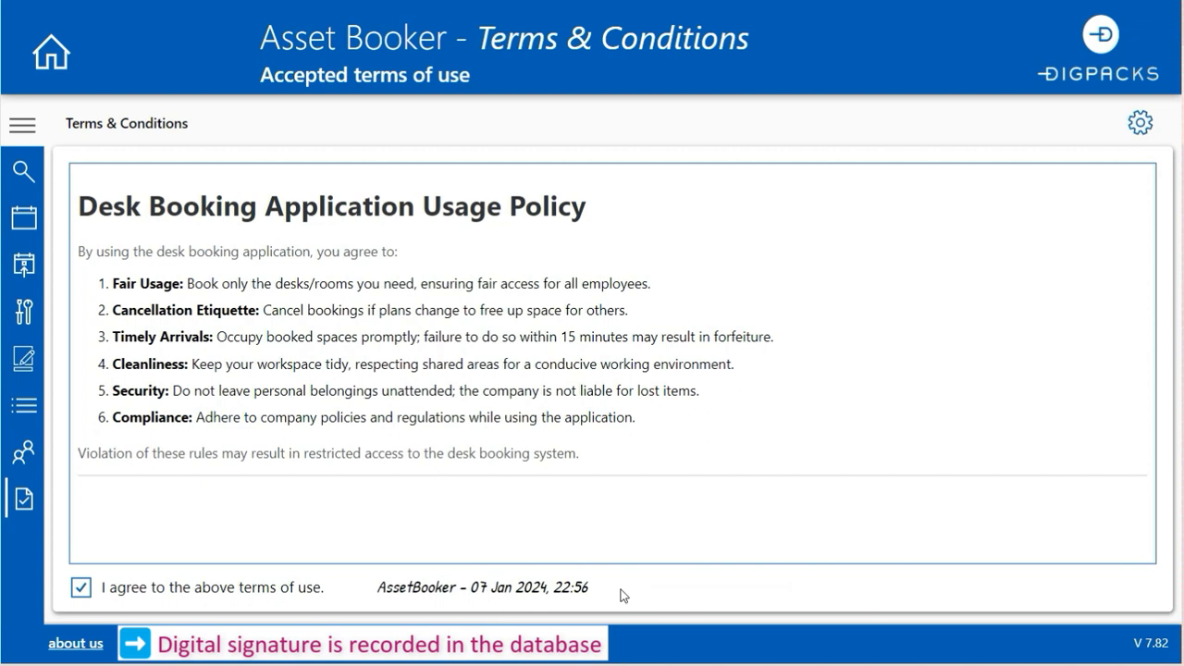
- Open admin user management, check the role options of the AssetBooker account, and enable Book Group for the second listed user
click(22, 124)
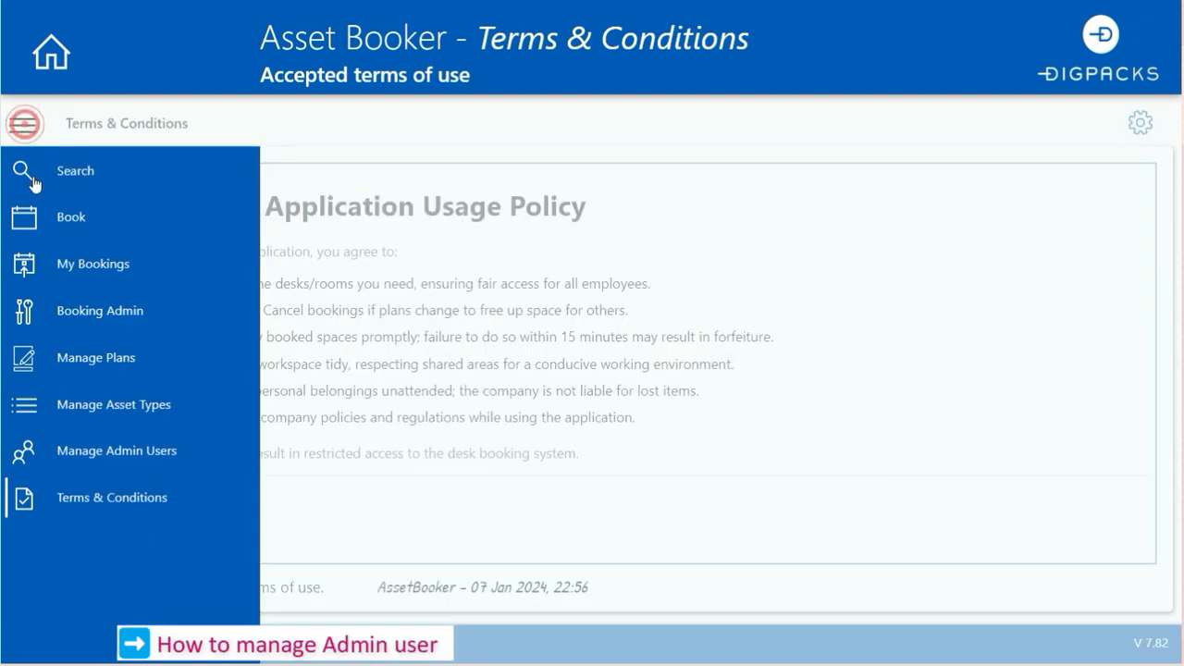
click(110, 454)
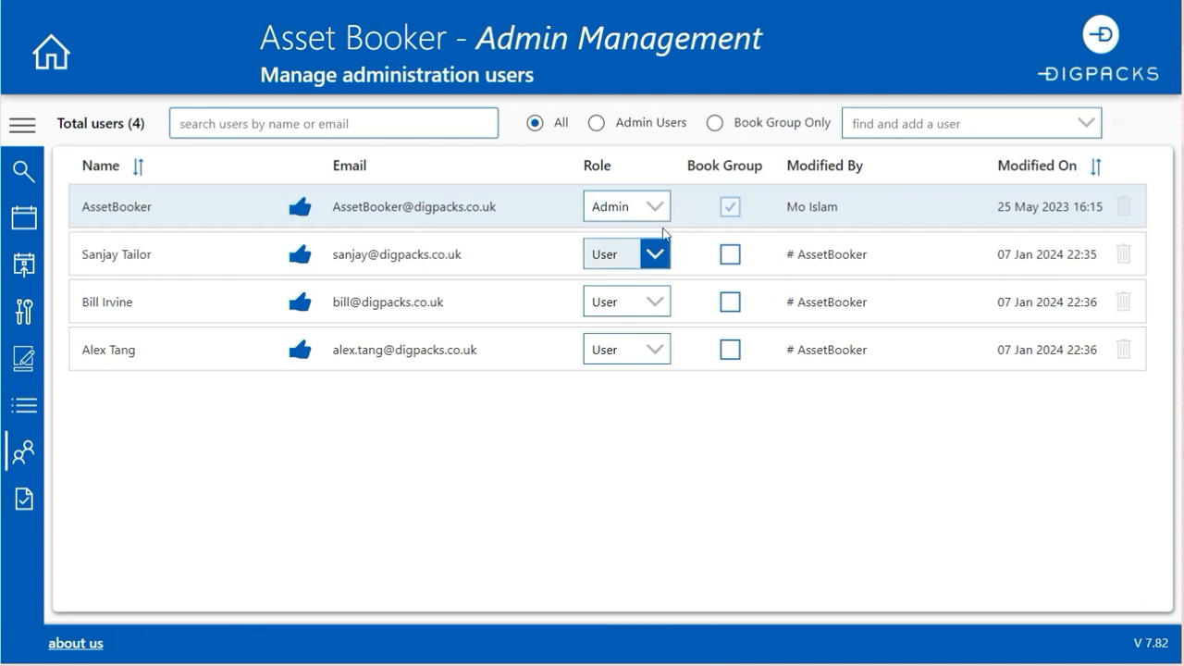
click(660, 208)
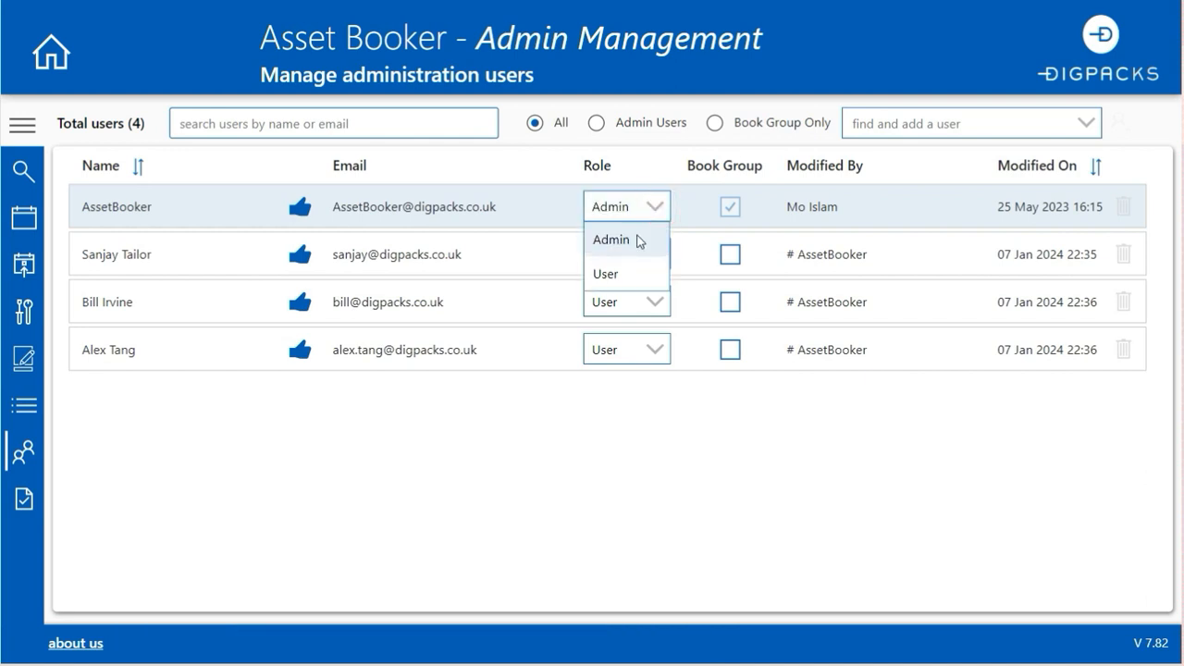
click(664, 209)
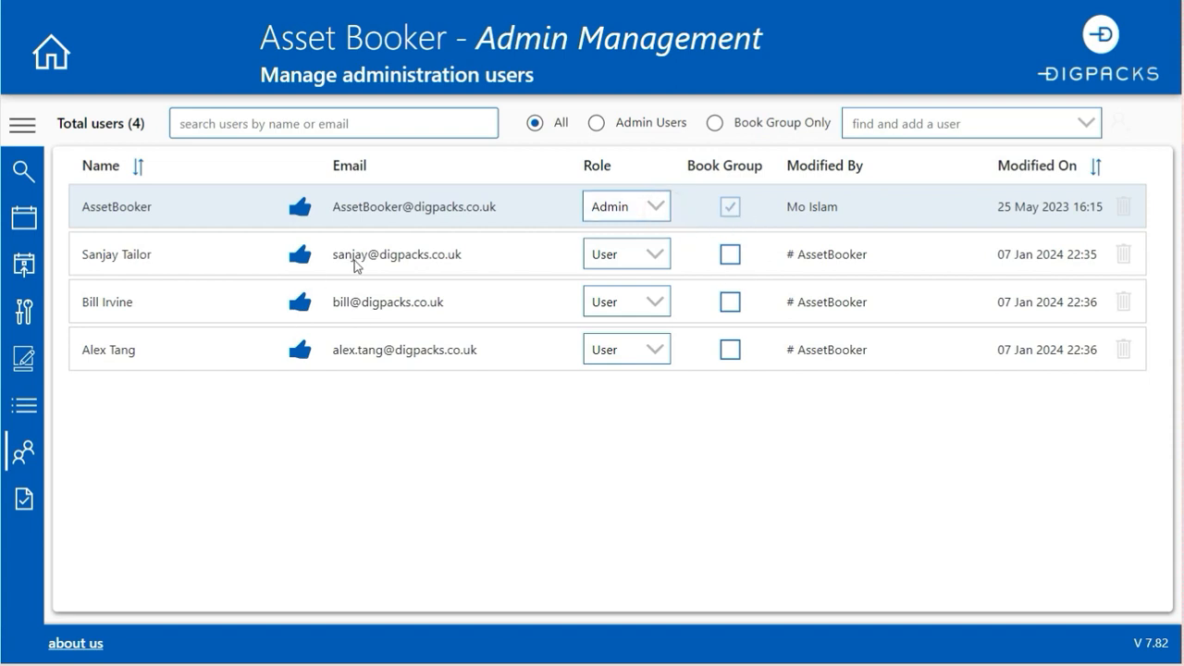
click(731, 256)
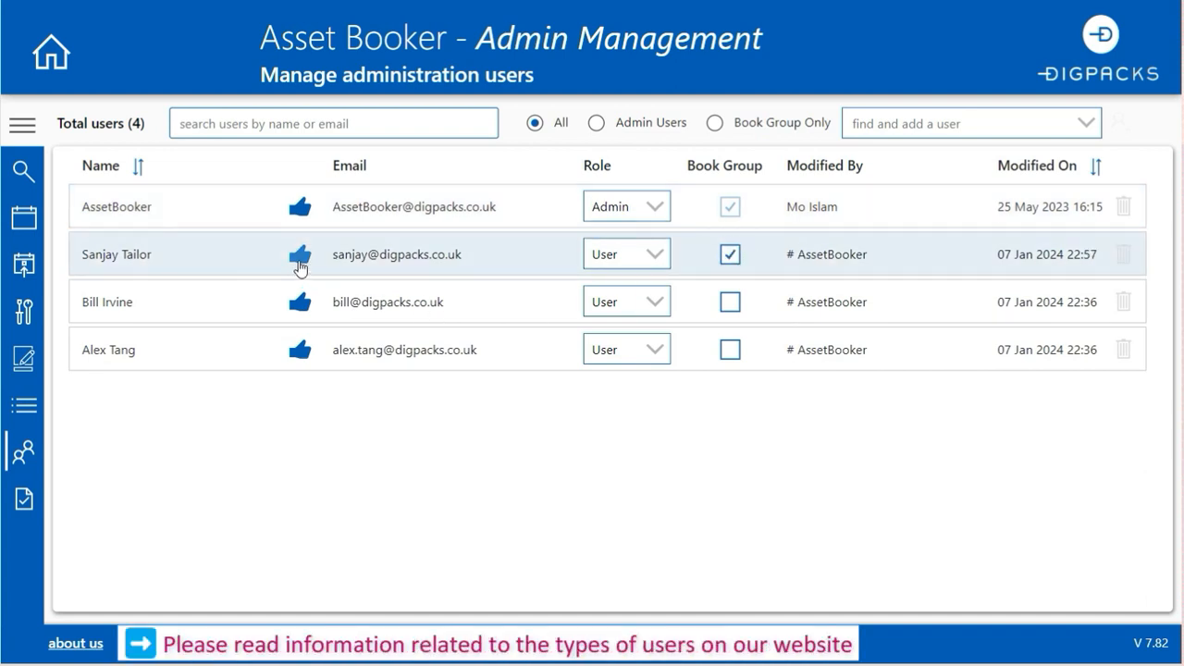
- Review the approver rights of the second and third listed users
click(299, 264)
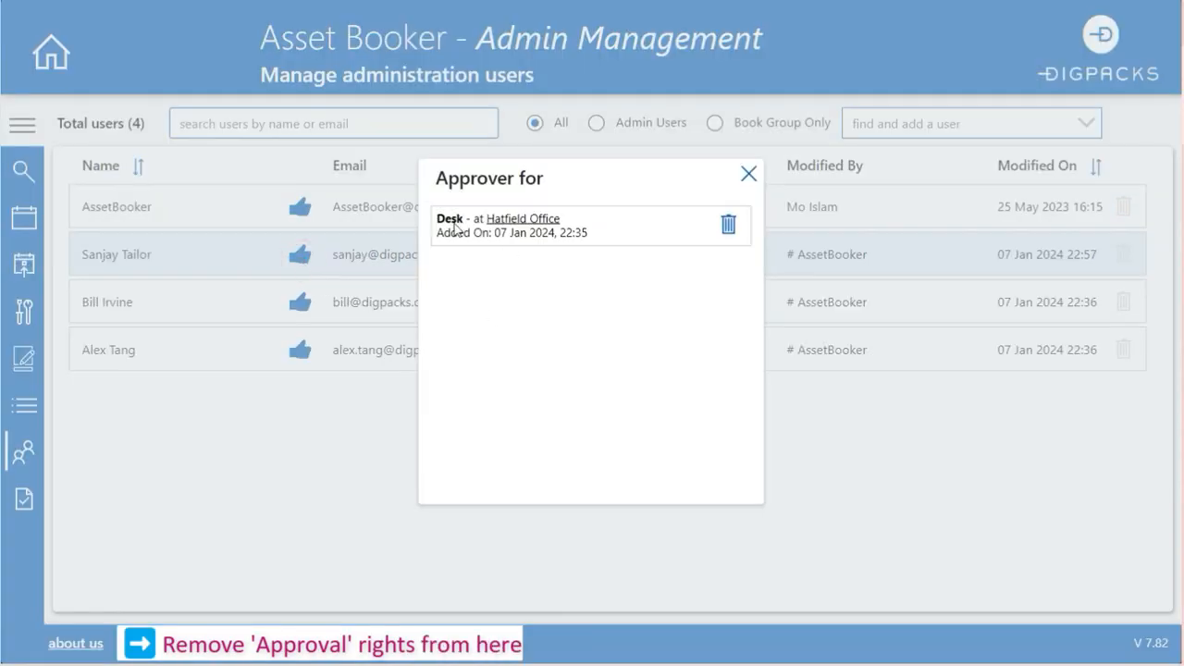
click(748, 175)
click(299, 302)
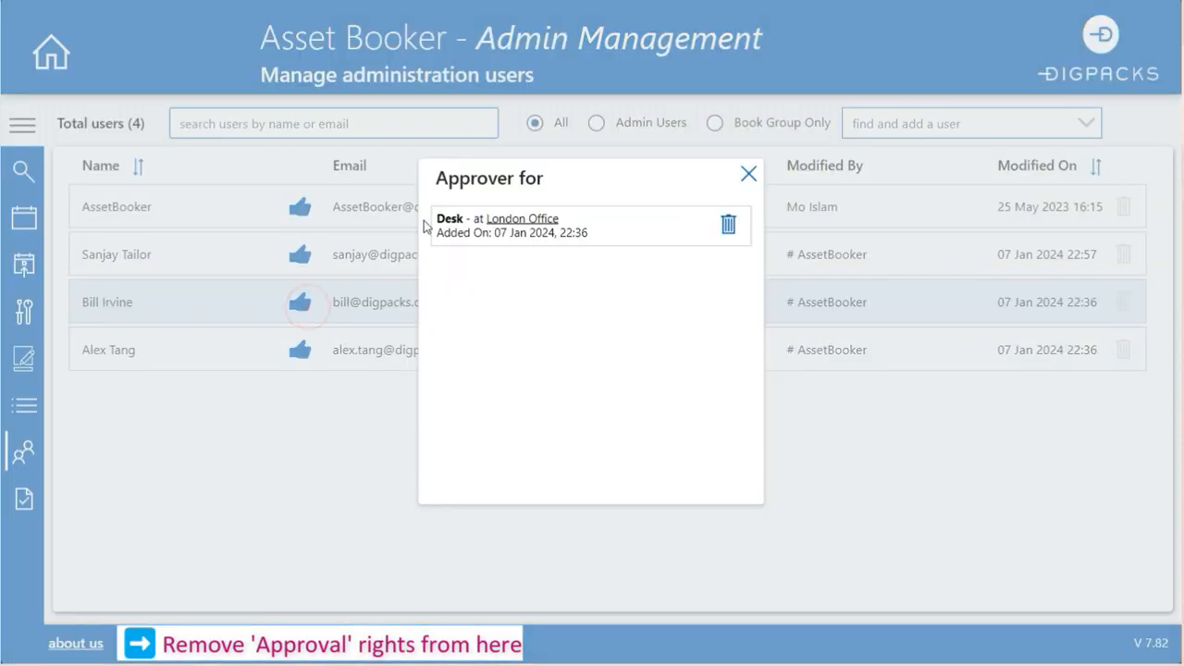
click(739, 175)
- Remove the fourth listed user's approver right for Meeting Room at Hatfield Office and close the approver list
click(300, 349)
click(723, 227)
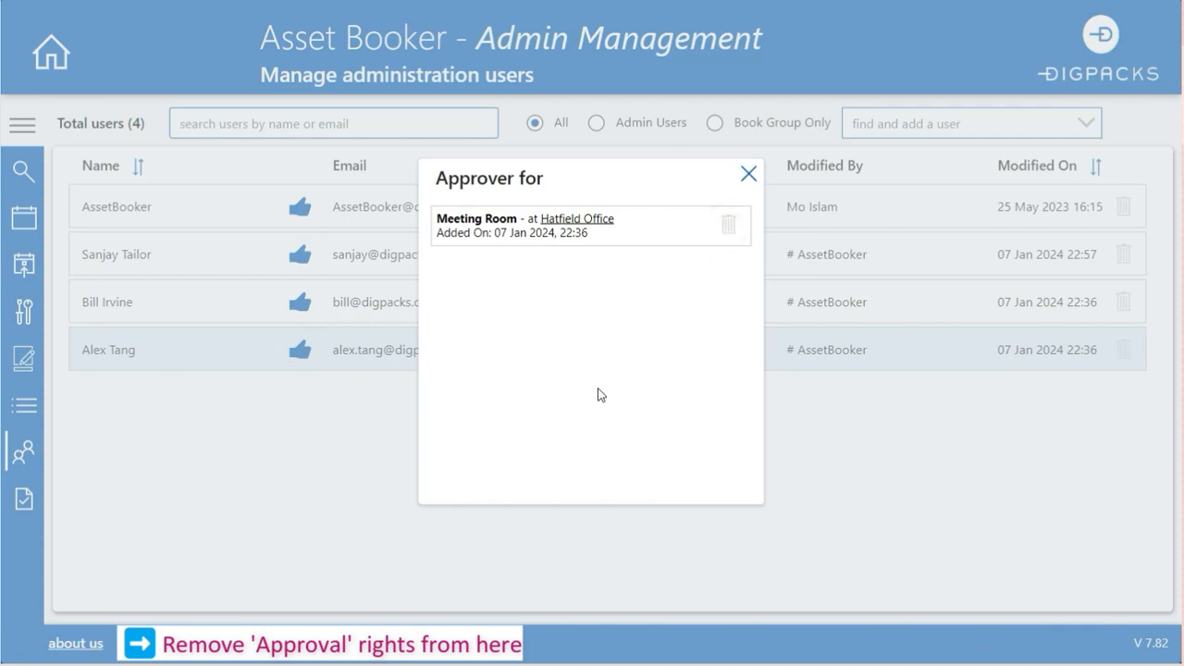
click(746, 175)
click(737, 414)
- Add the third suggested user to the admin management list and set their role to Admin
click(1036, 124)
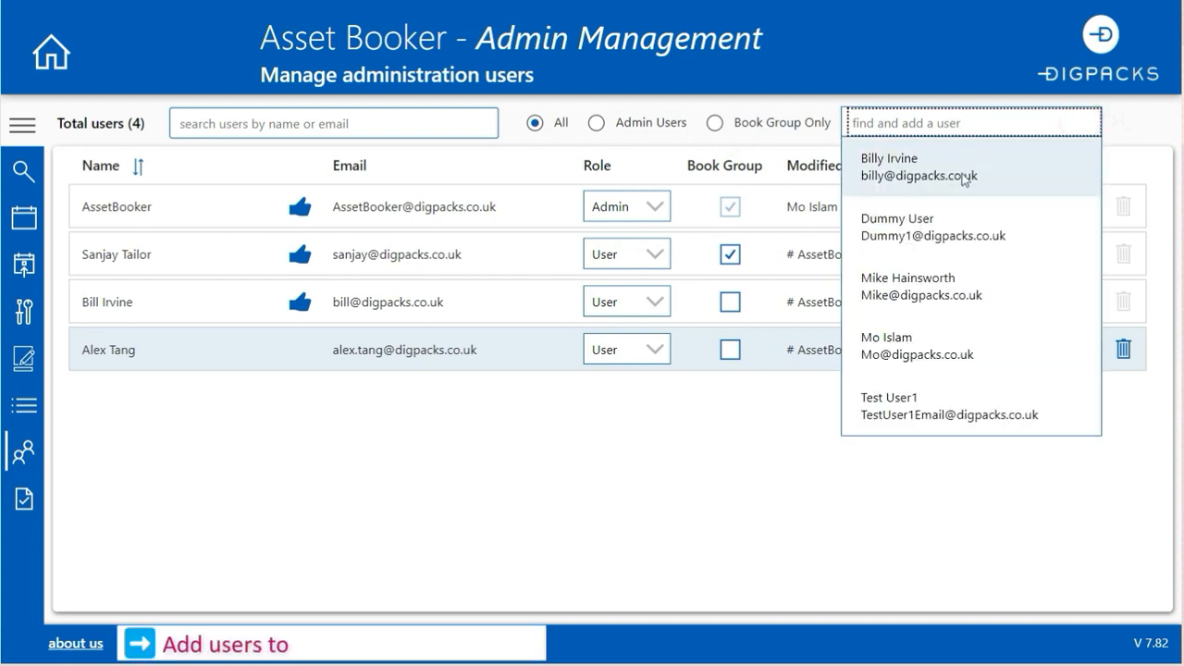
click(964, 287)
click(1120, 123)
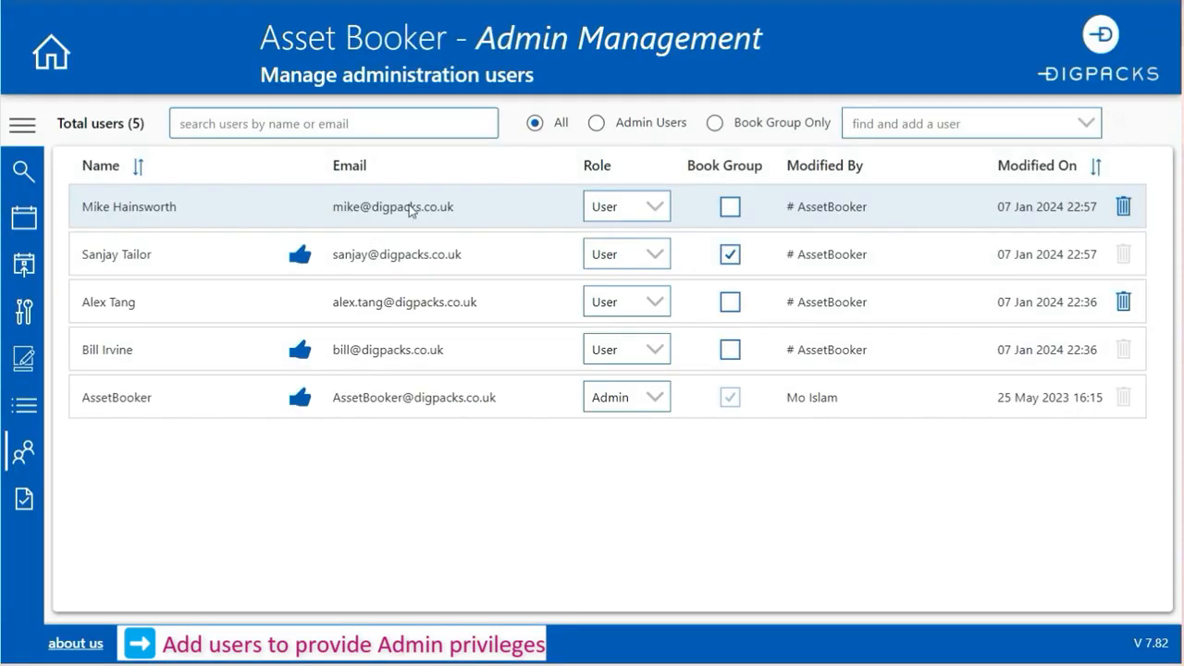
click(654, 206)
click(647, 237)
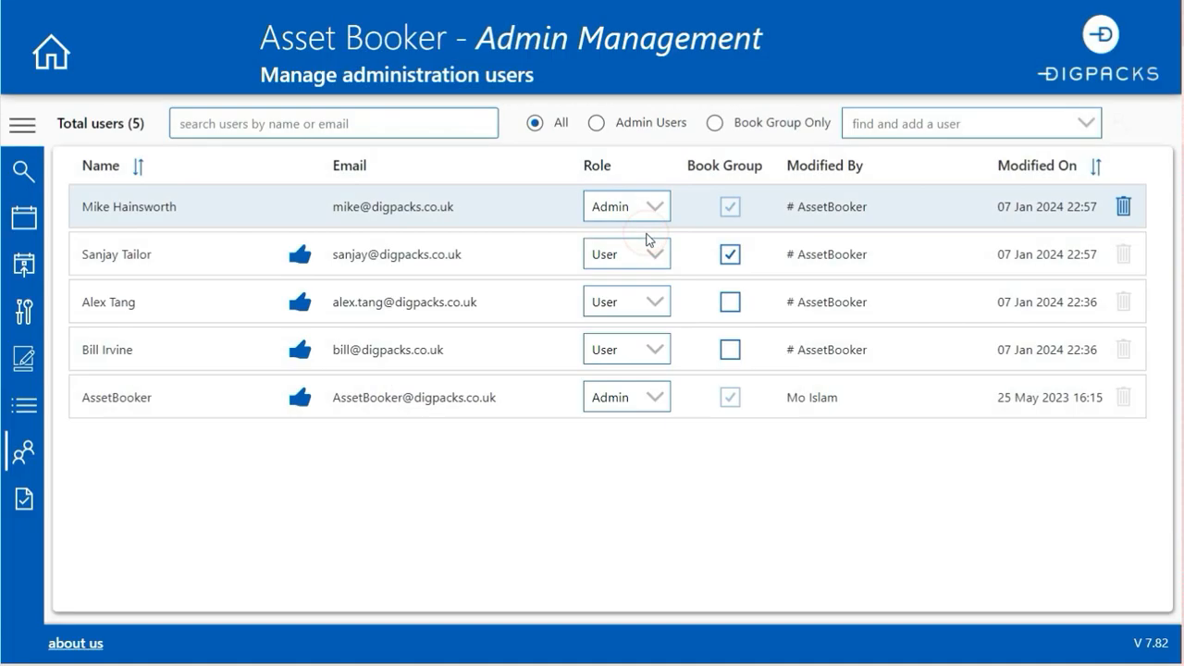
- Set the newly added user's role back to User and clear their Book Group right
click(655, 206)
click(629, 269)
click(730, 206)
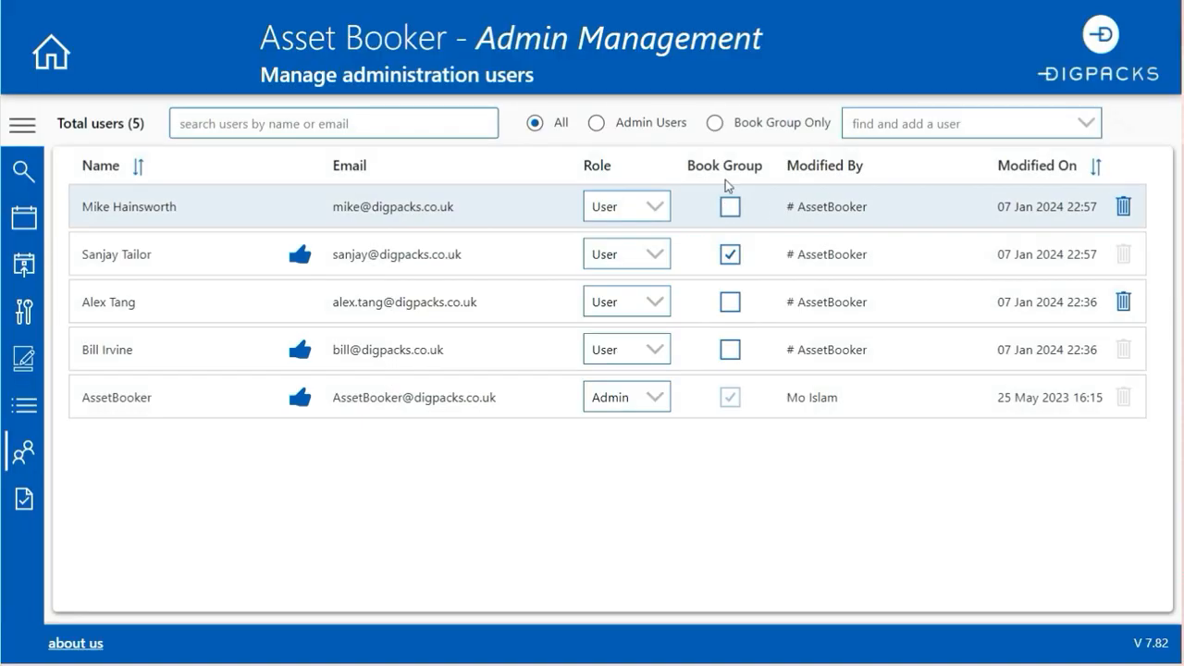
- Delete the newly added user and the user whose Meeting Room approver right was removed from the list
click(1124, 207)
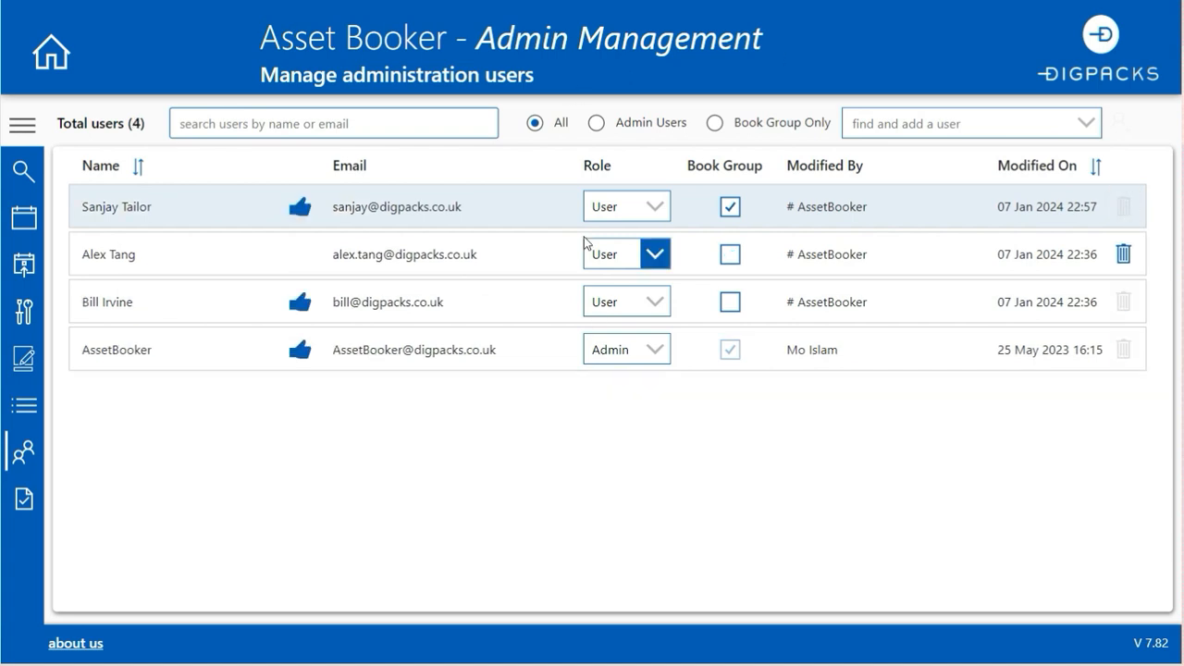
click(1123, 255)
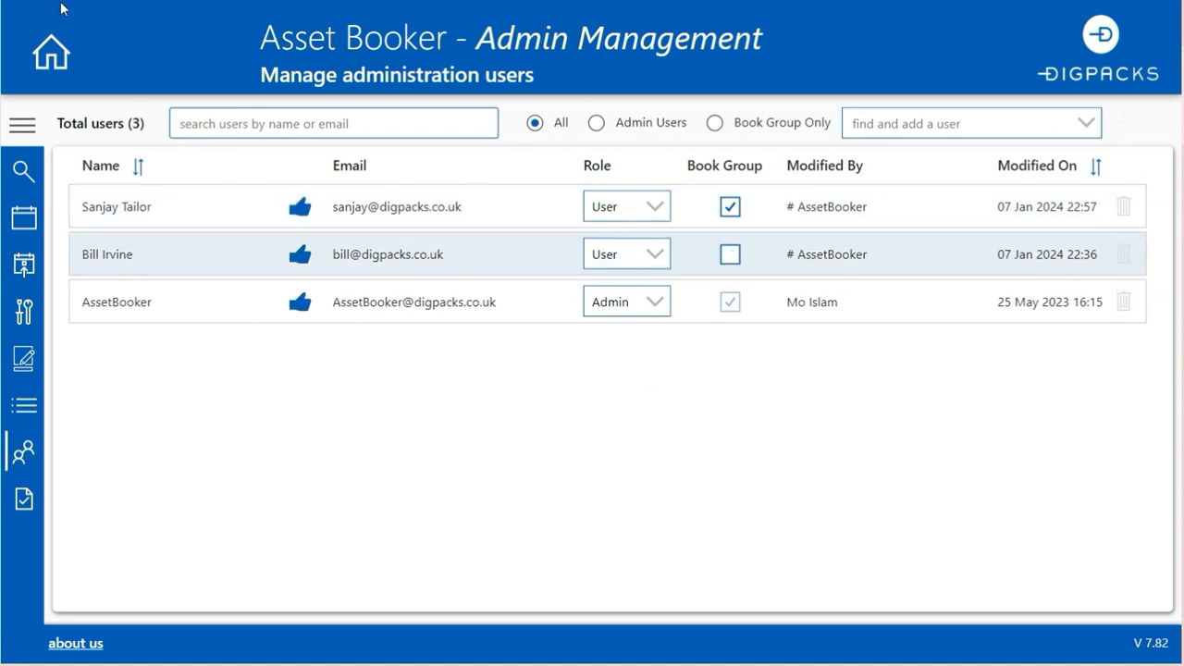